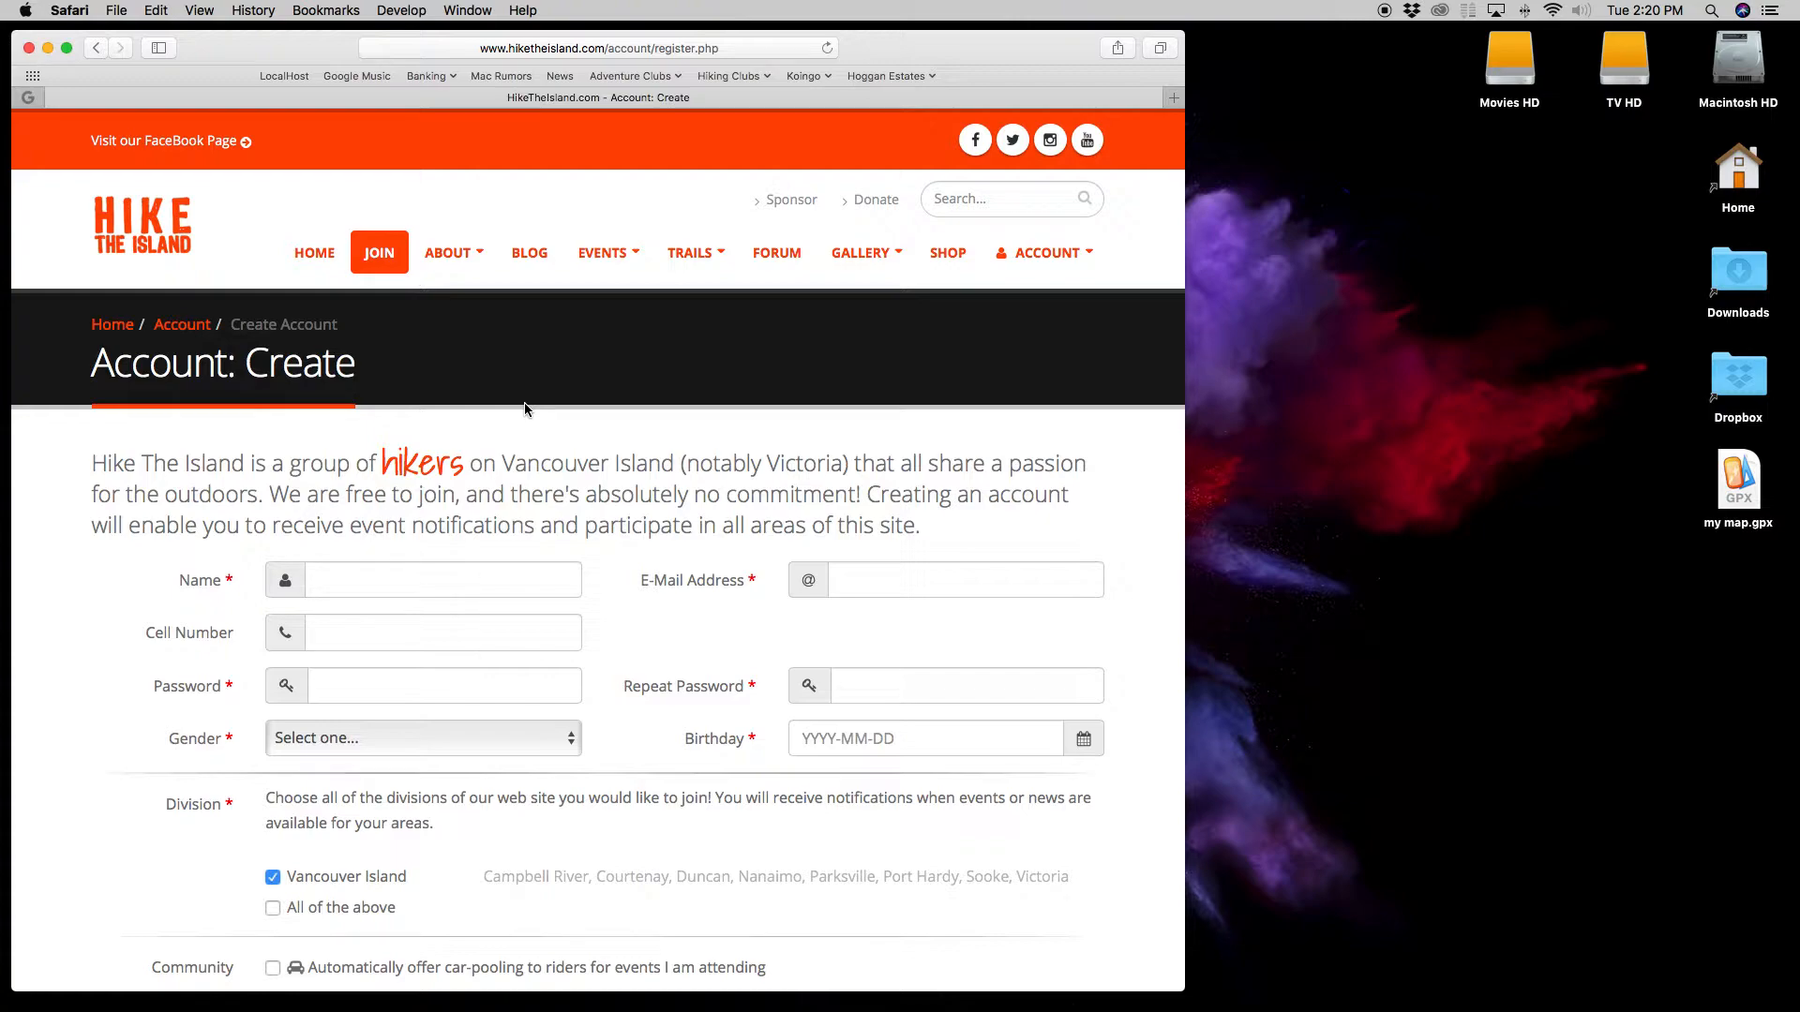
Step: Open the form for creating a new trail and name it "East Sooke Park: Cabin Point"
mouse_move(1034, 265)
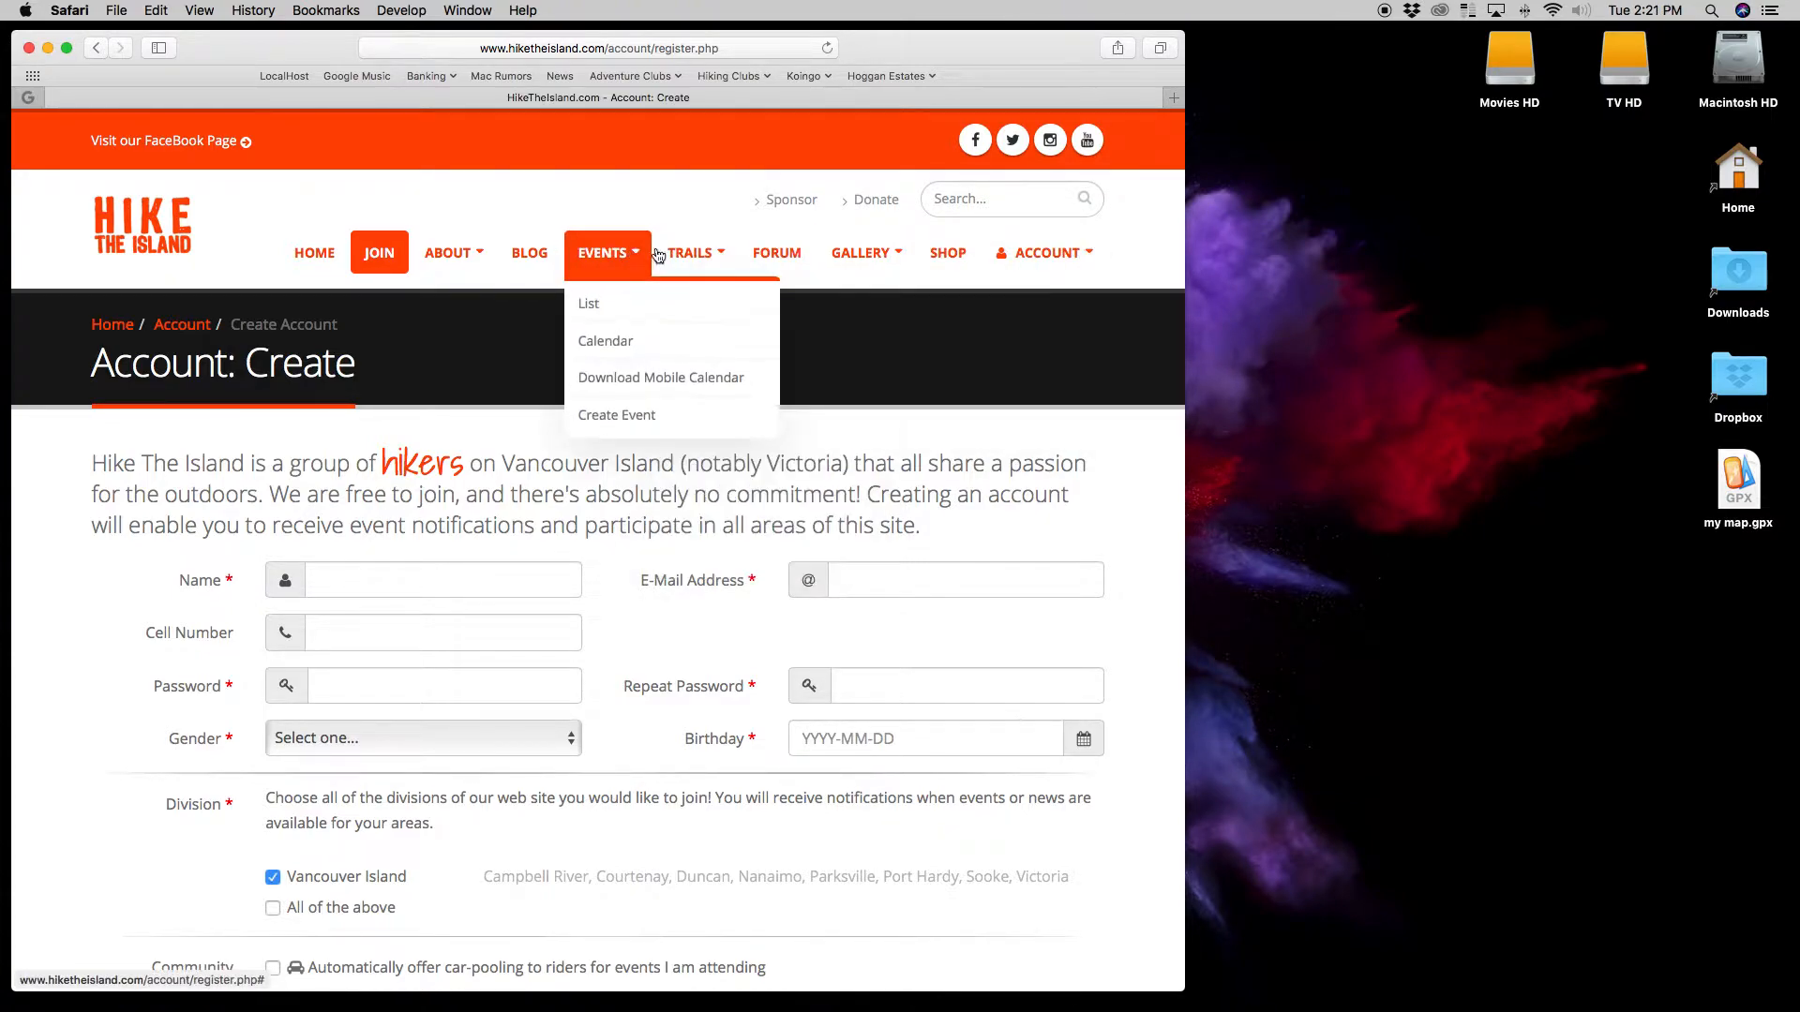
mouse_move(694, 255)
left_click(703, 561)
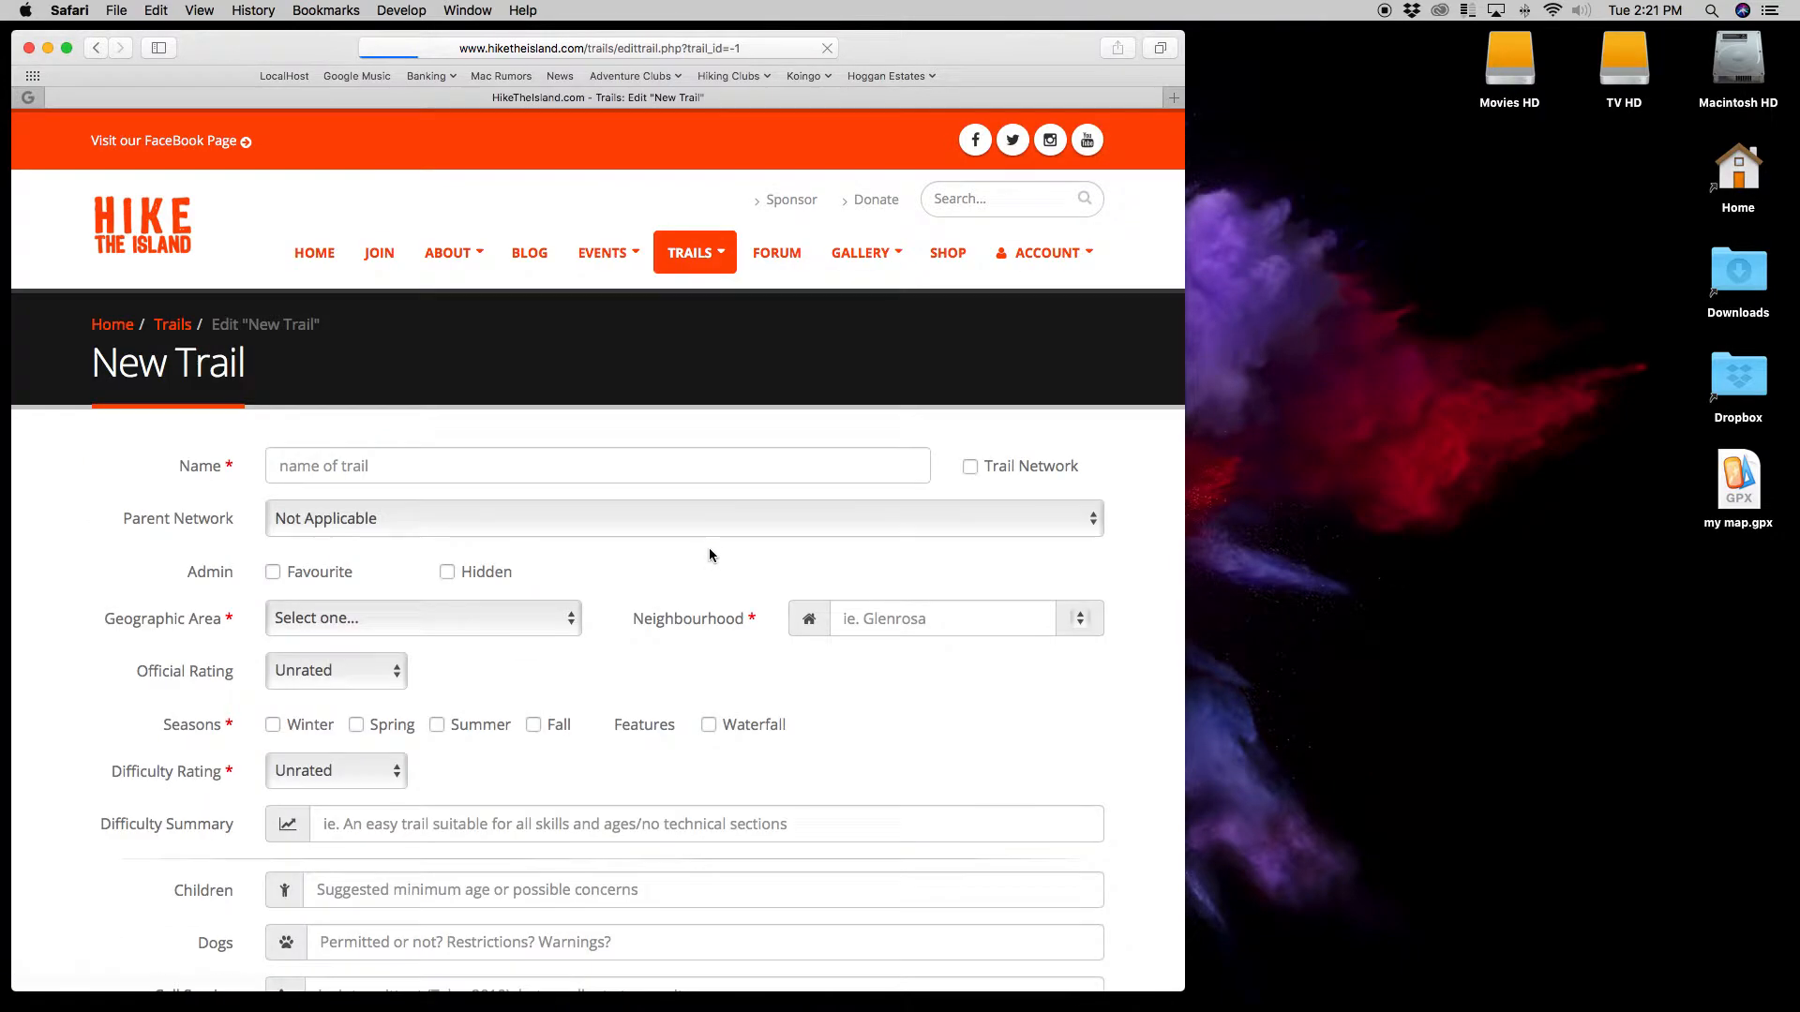
left_click(293, 475)
type("East Sooke Park: Cabin Point")
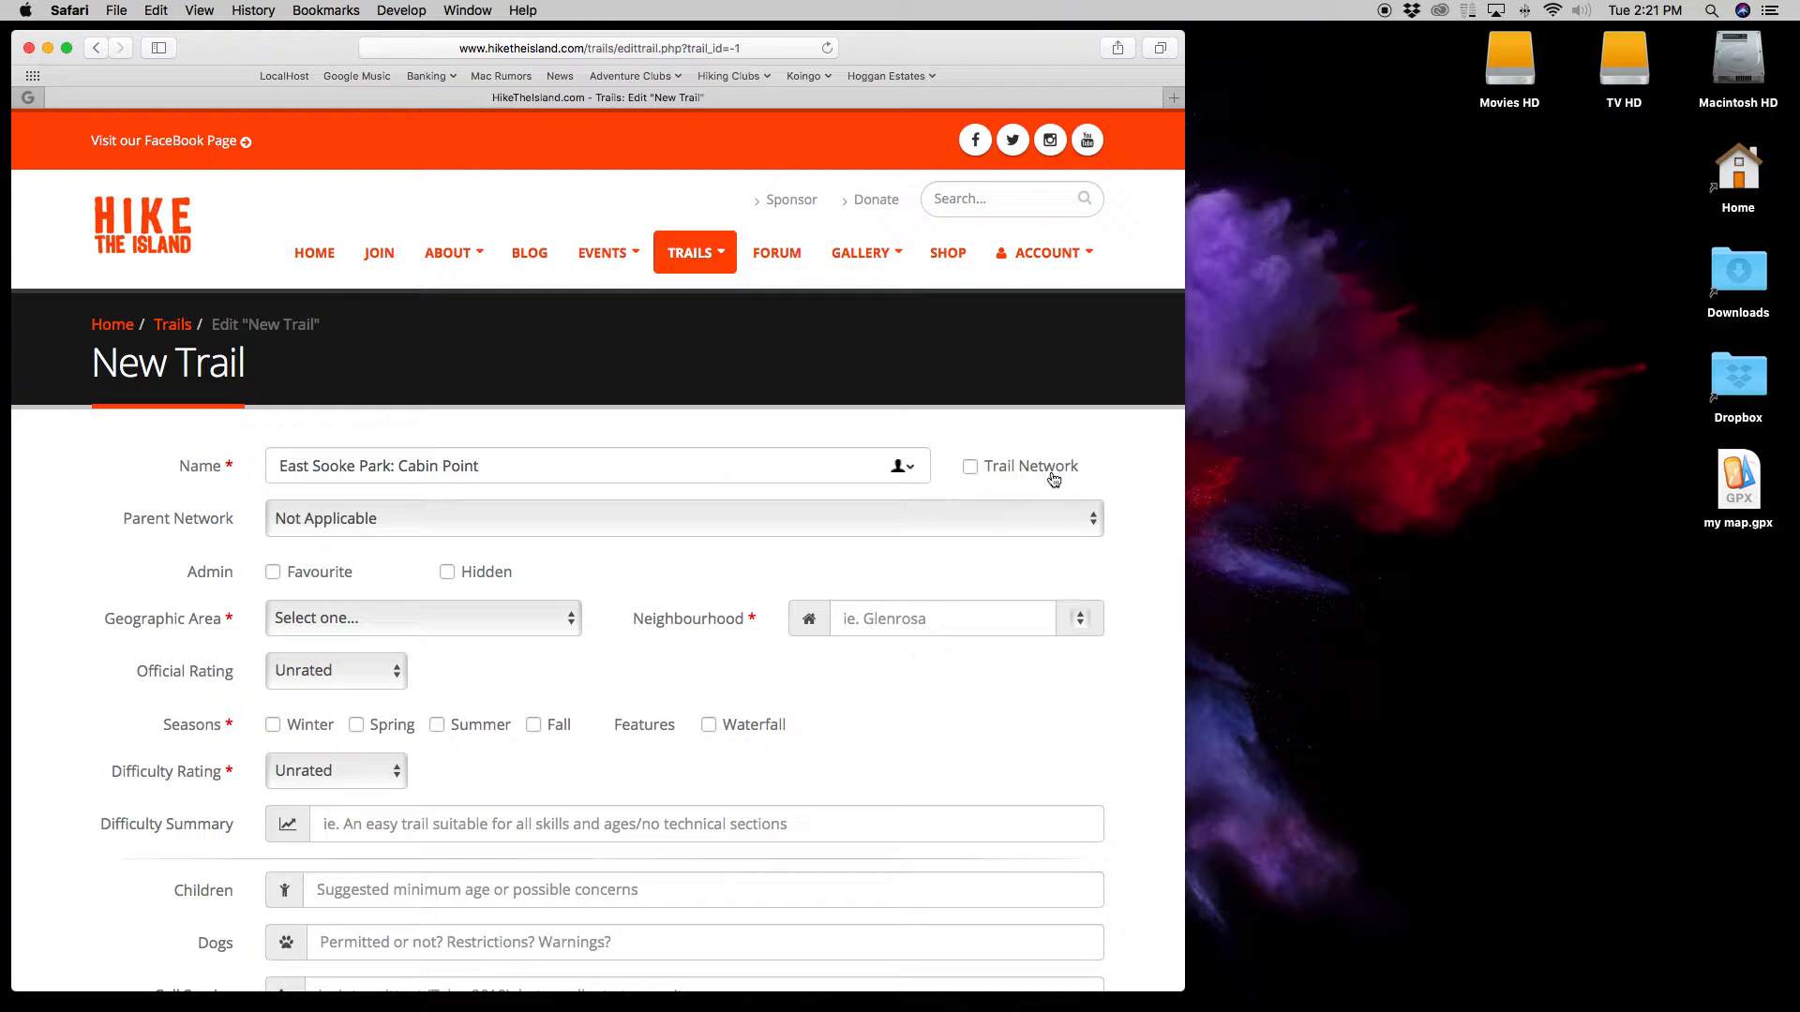
Step: Set the trail's geographic area to Vancouver Island and its neighbourhood to Sooke
left_click(296, 524)
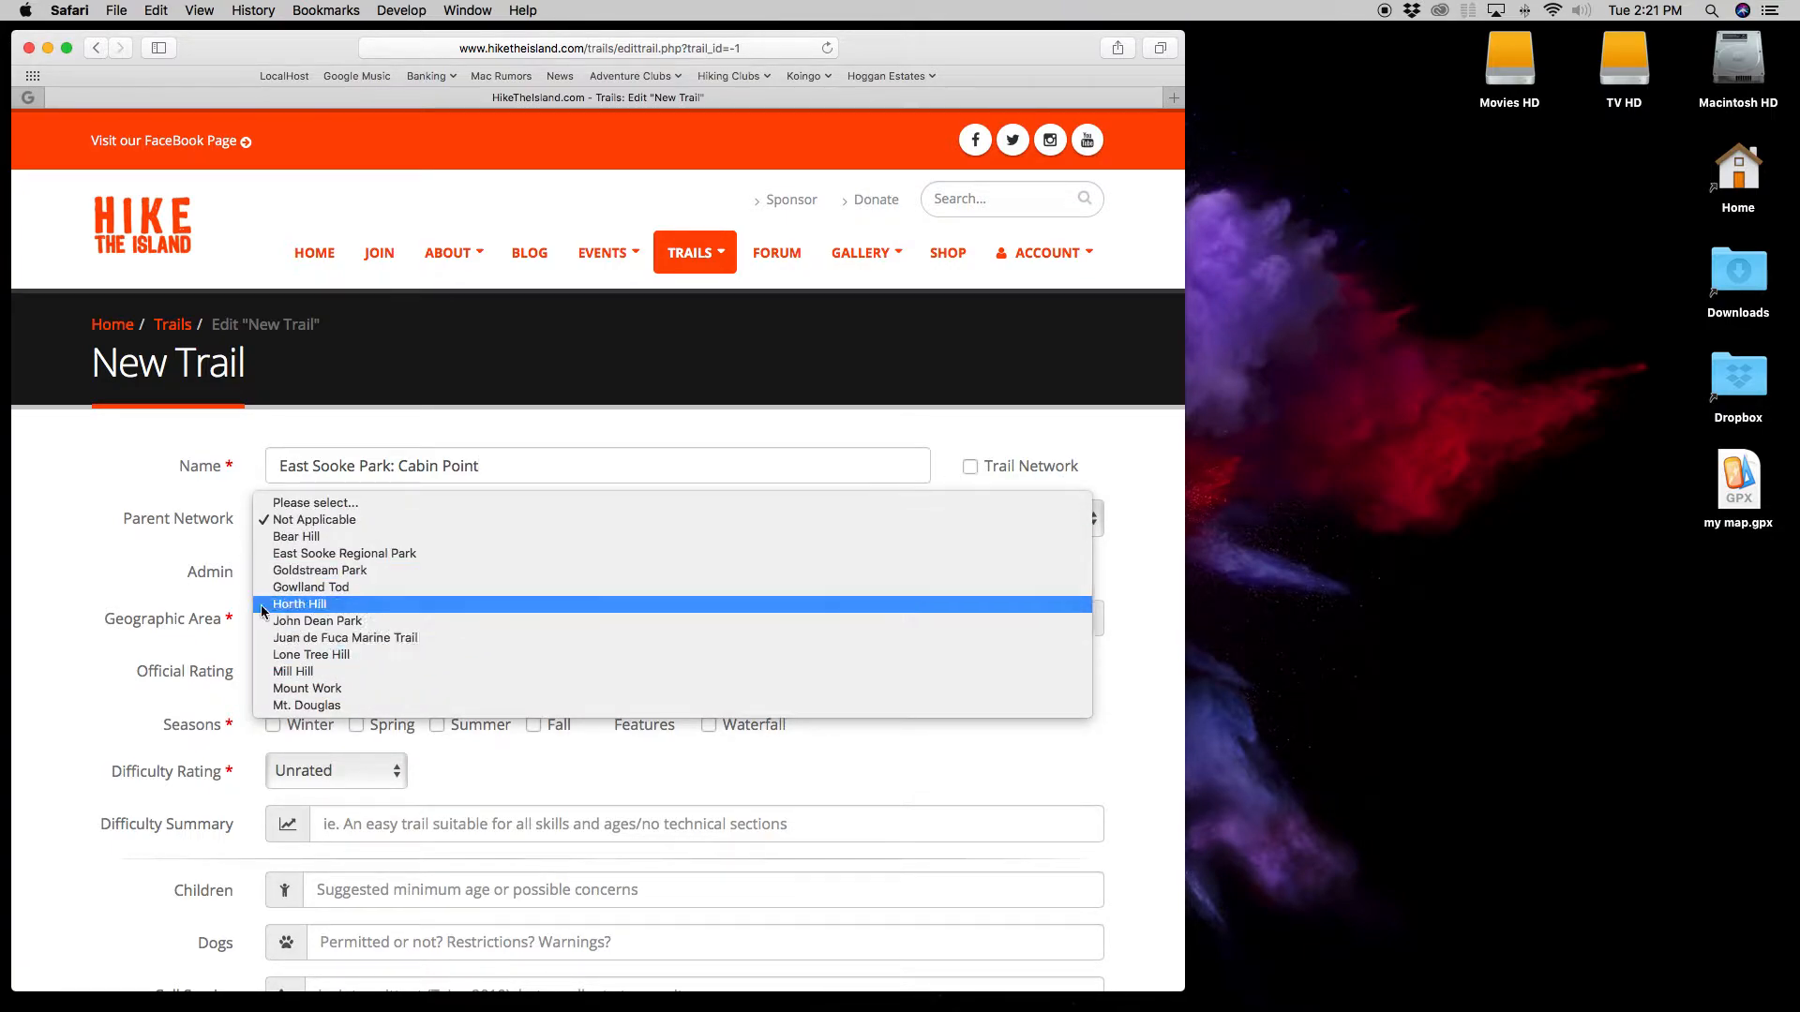
left_click(216, 543)
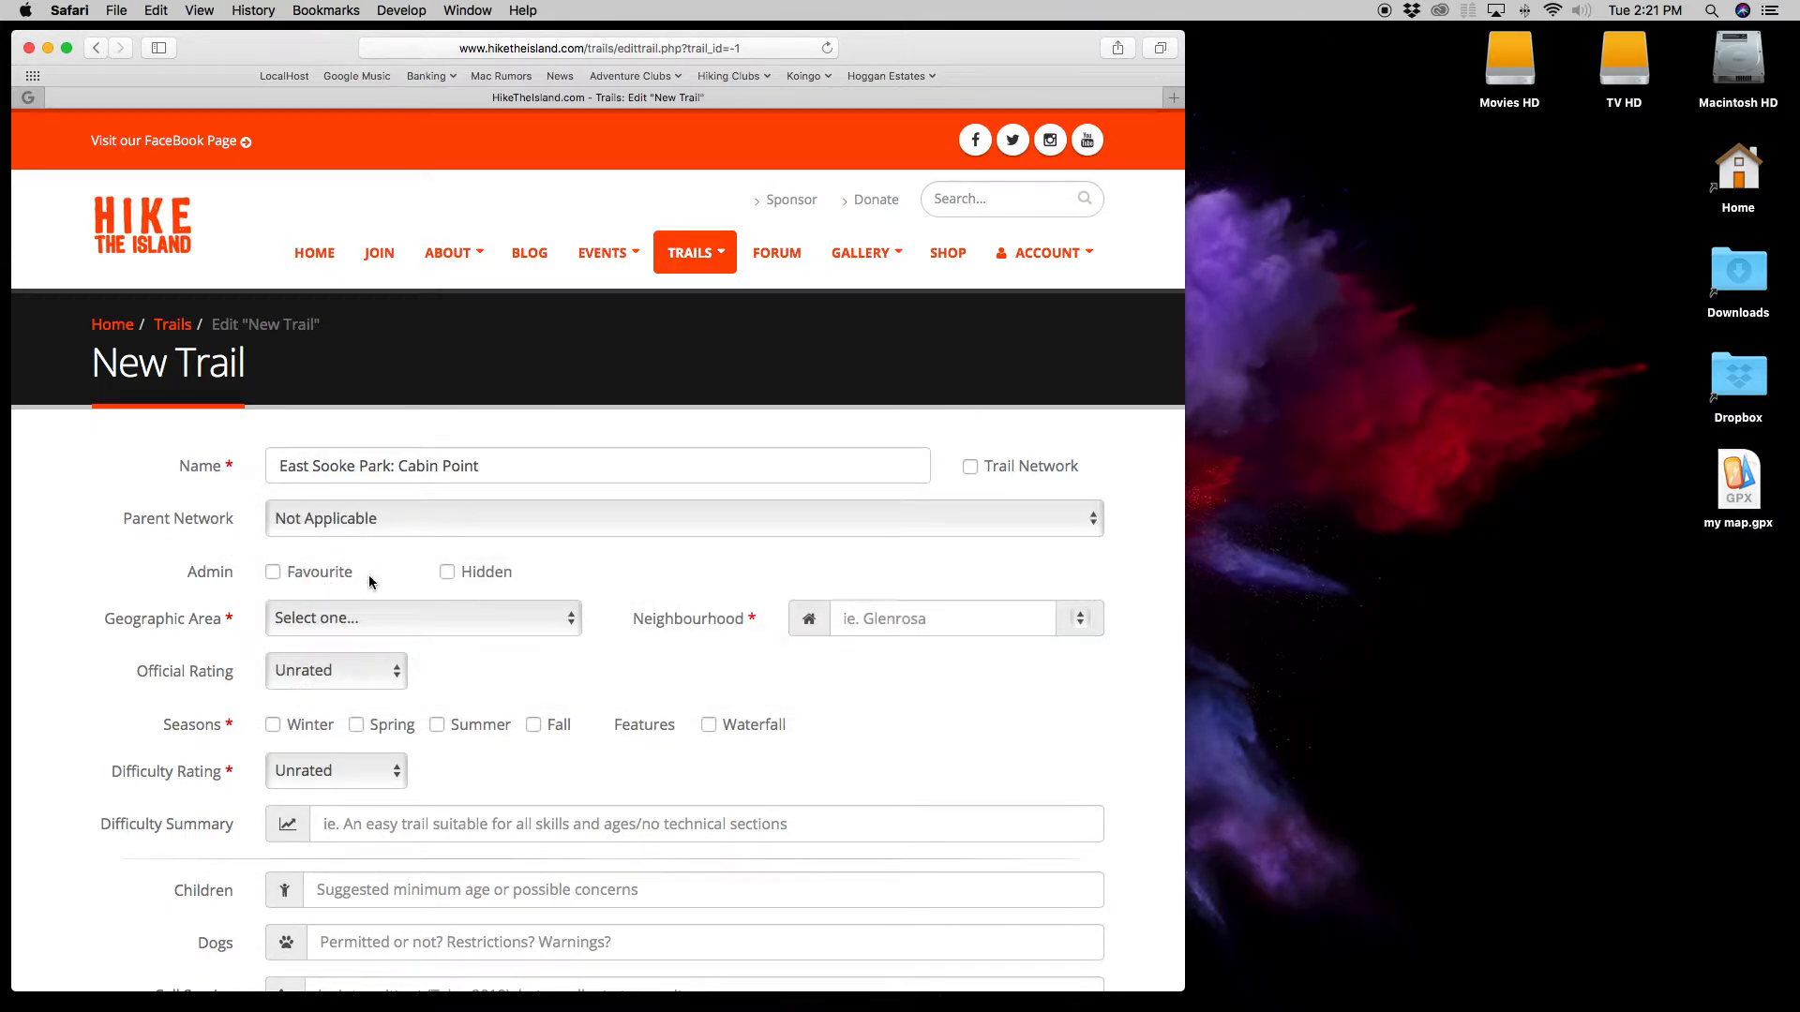
left_click(525, 623)
left_click(488, 855)
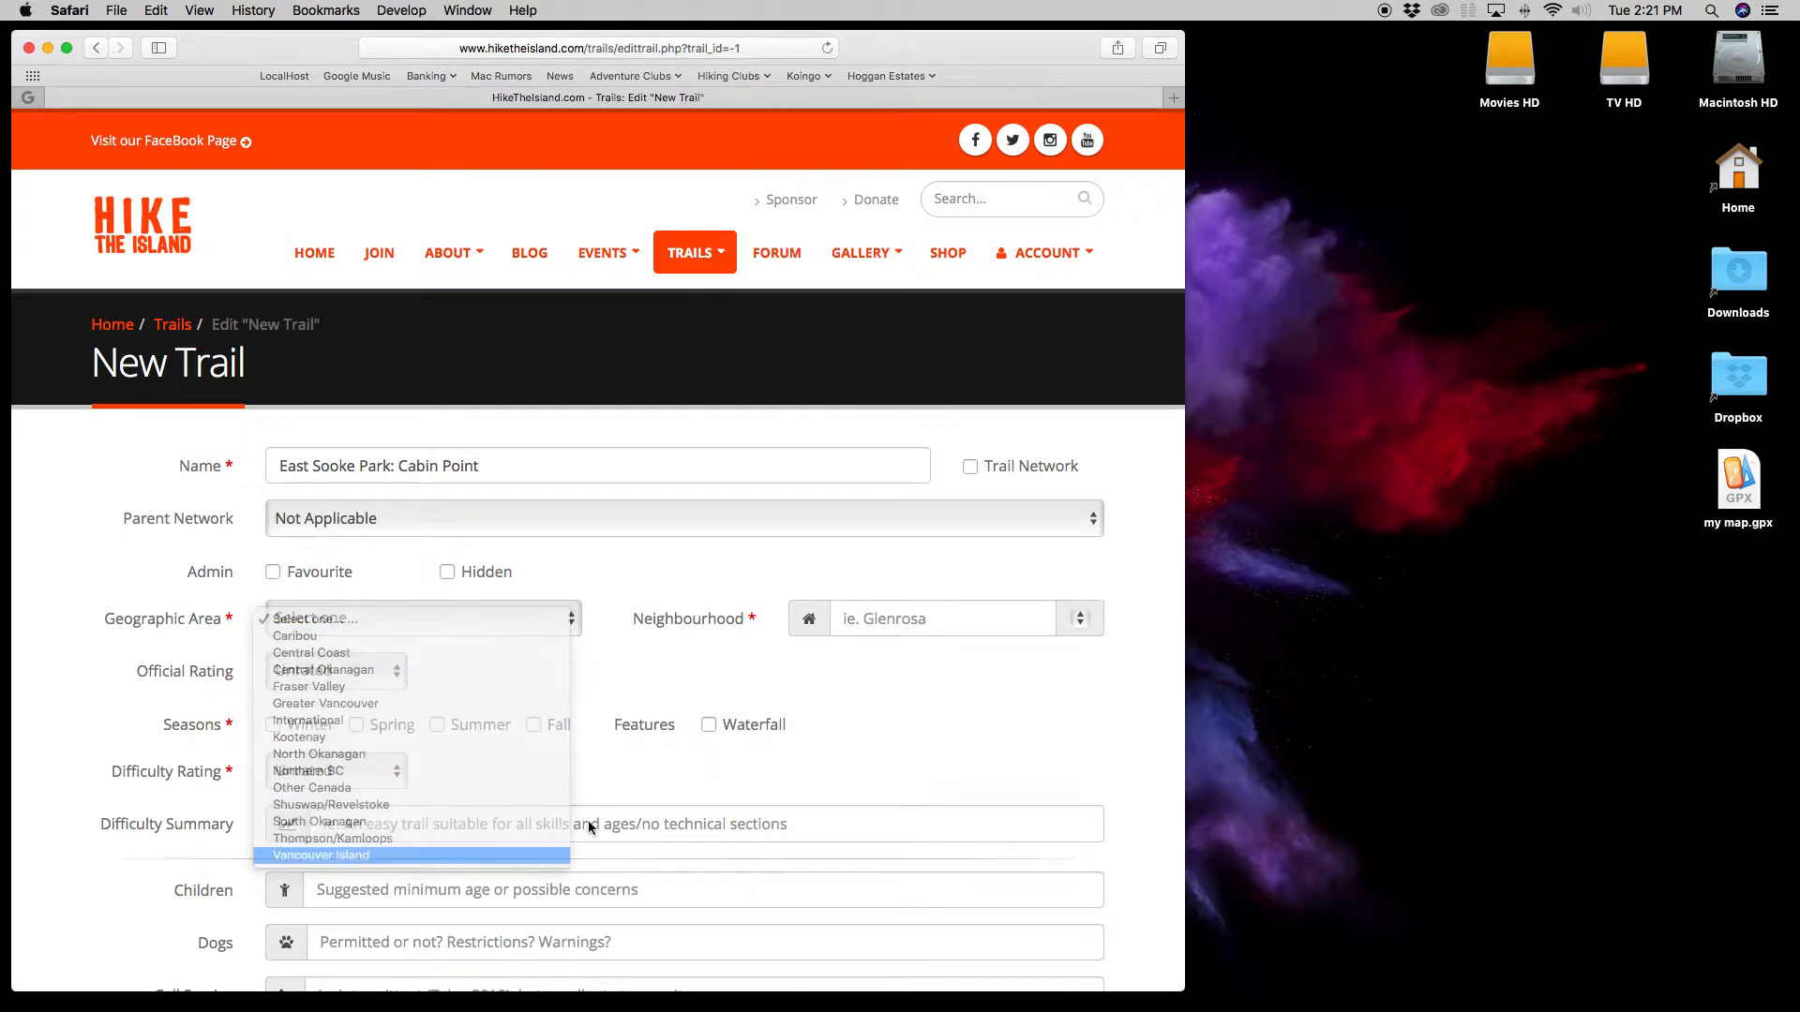
left_click(1088, 621)
left_click(1114, 780)
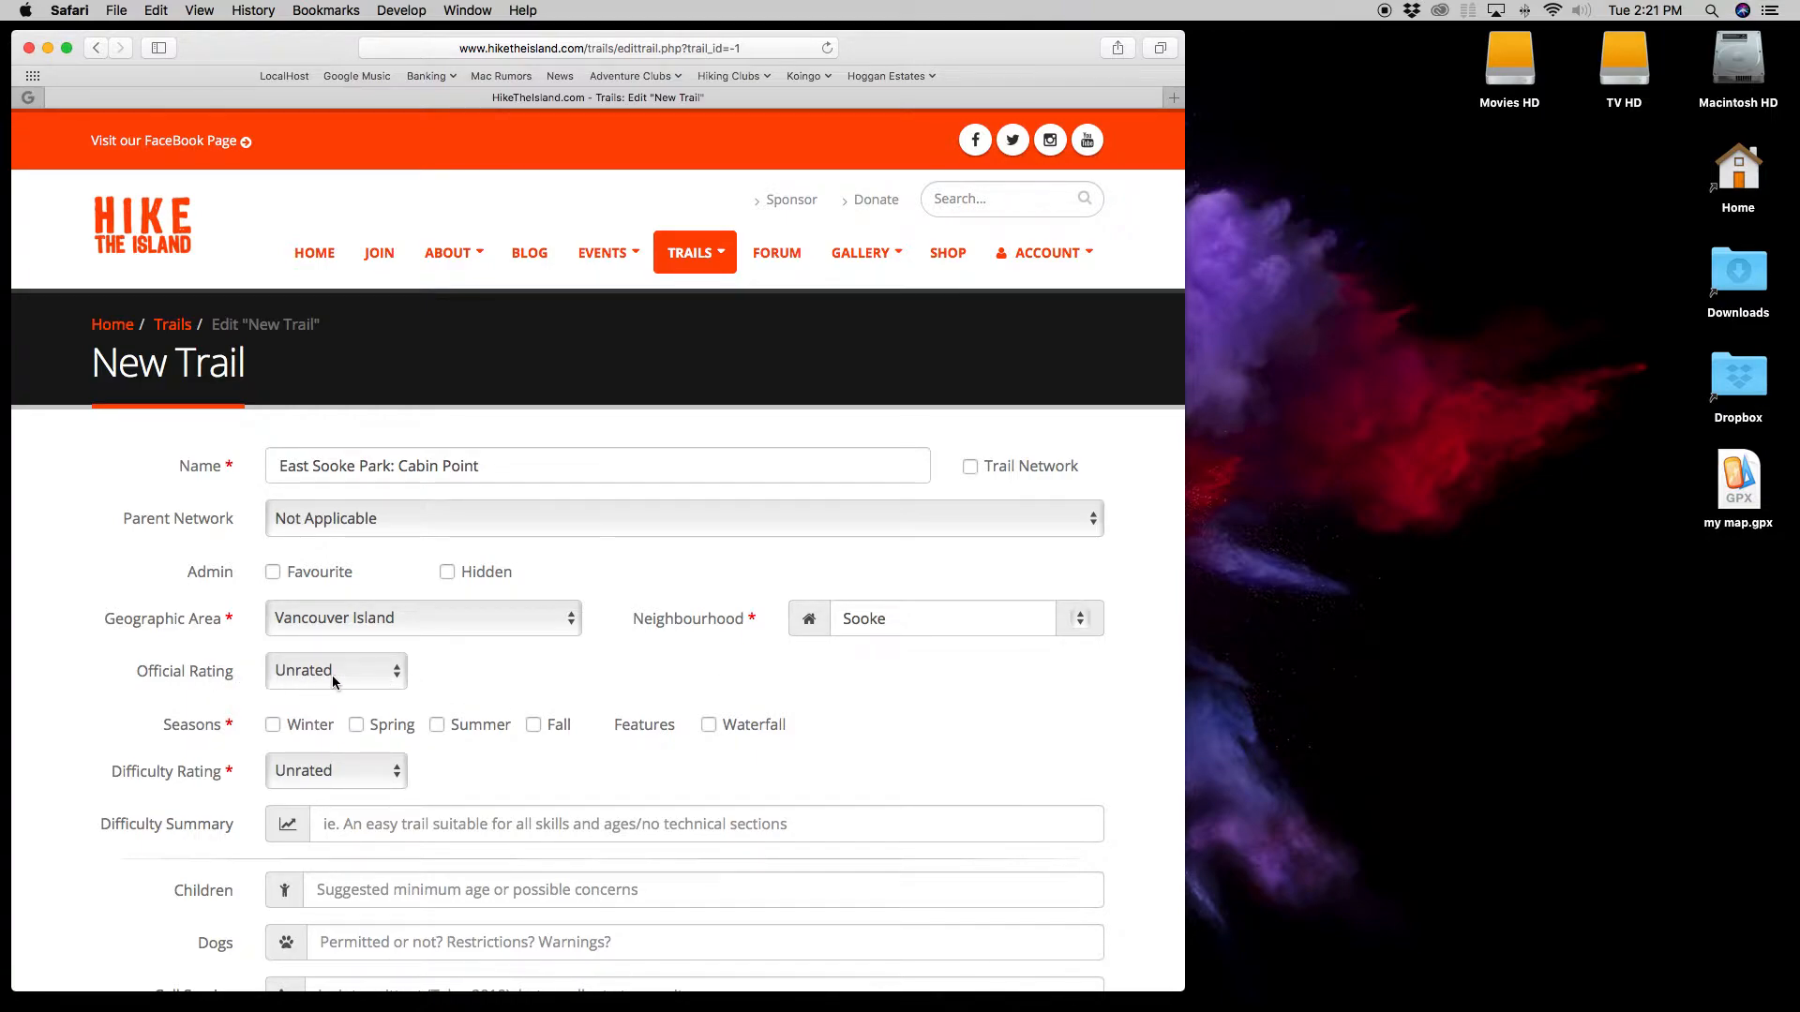
Step: Mark the trail for Winter, Spring, Summer and Fall, and set its difficulty rating to Medium
left_click(291, 729)
left_click(394, 729)
left_click(471, 729)
left_click(548, 730)
left_click(386, 777)
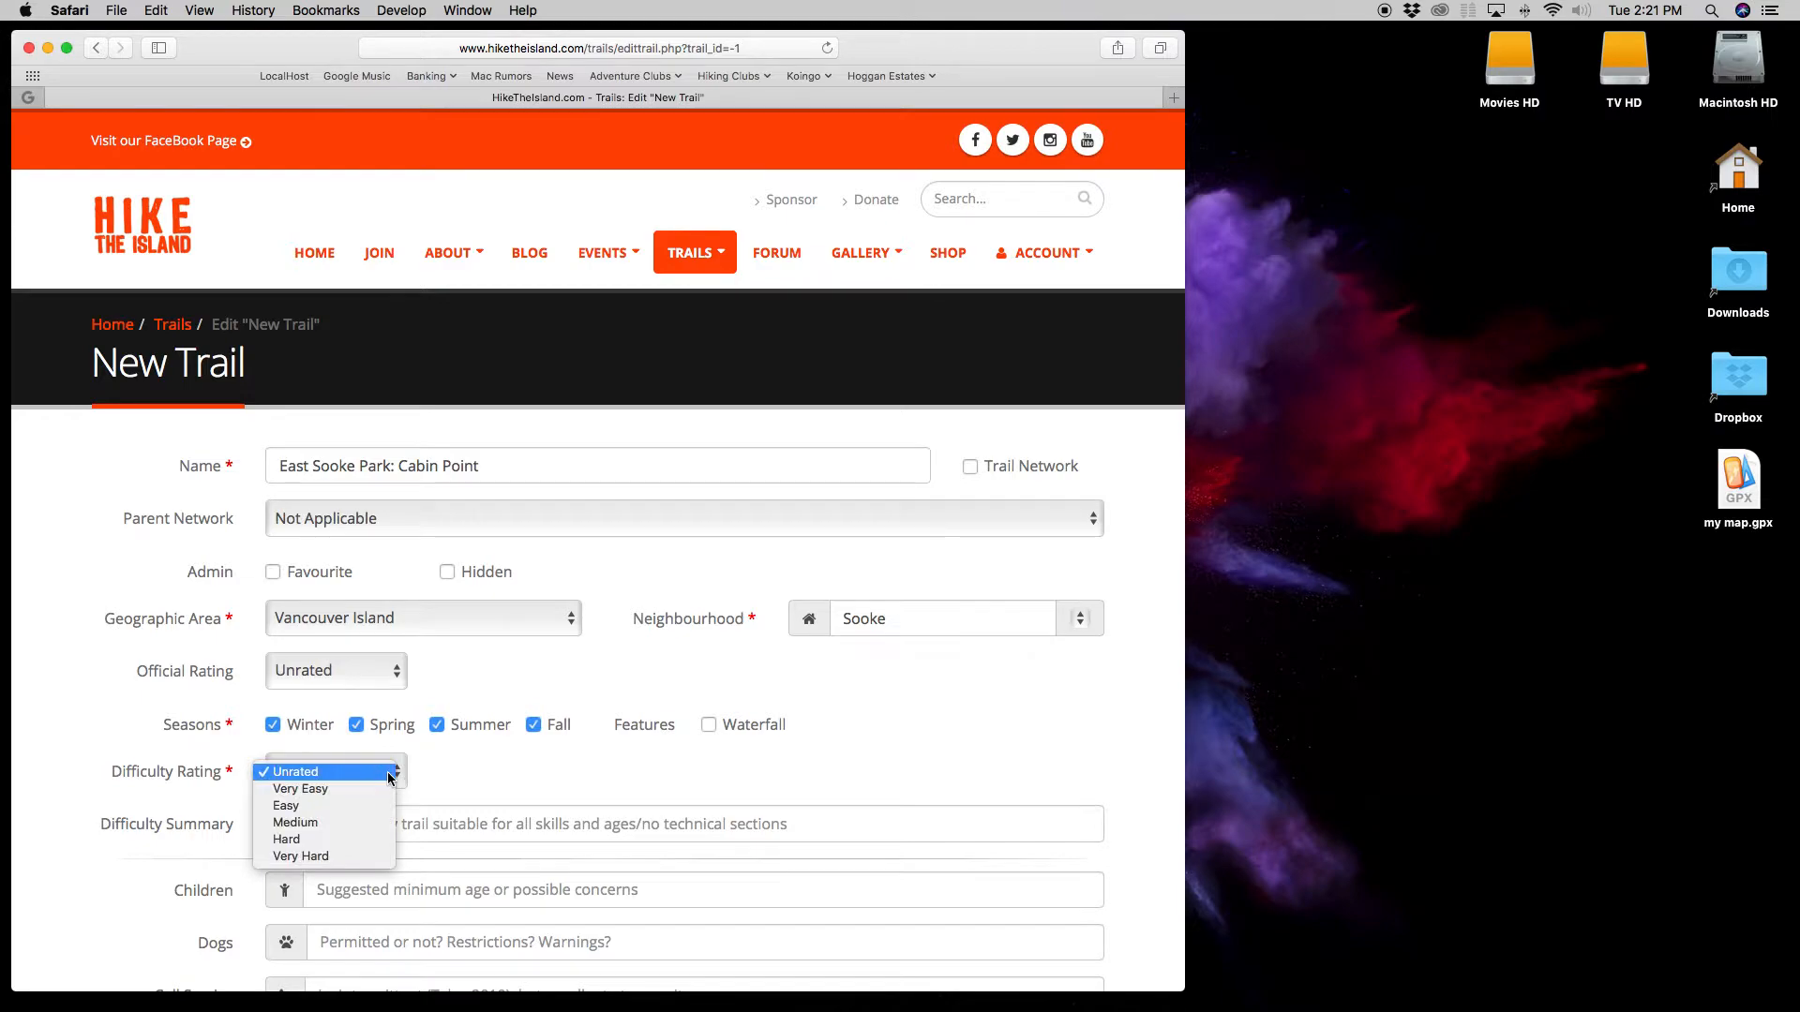
left_click(372, 825)
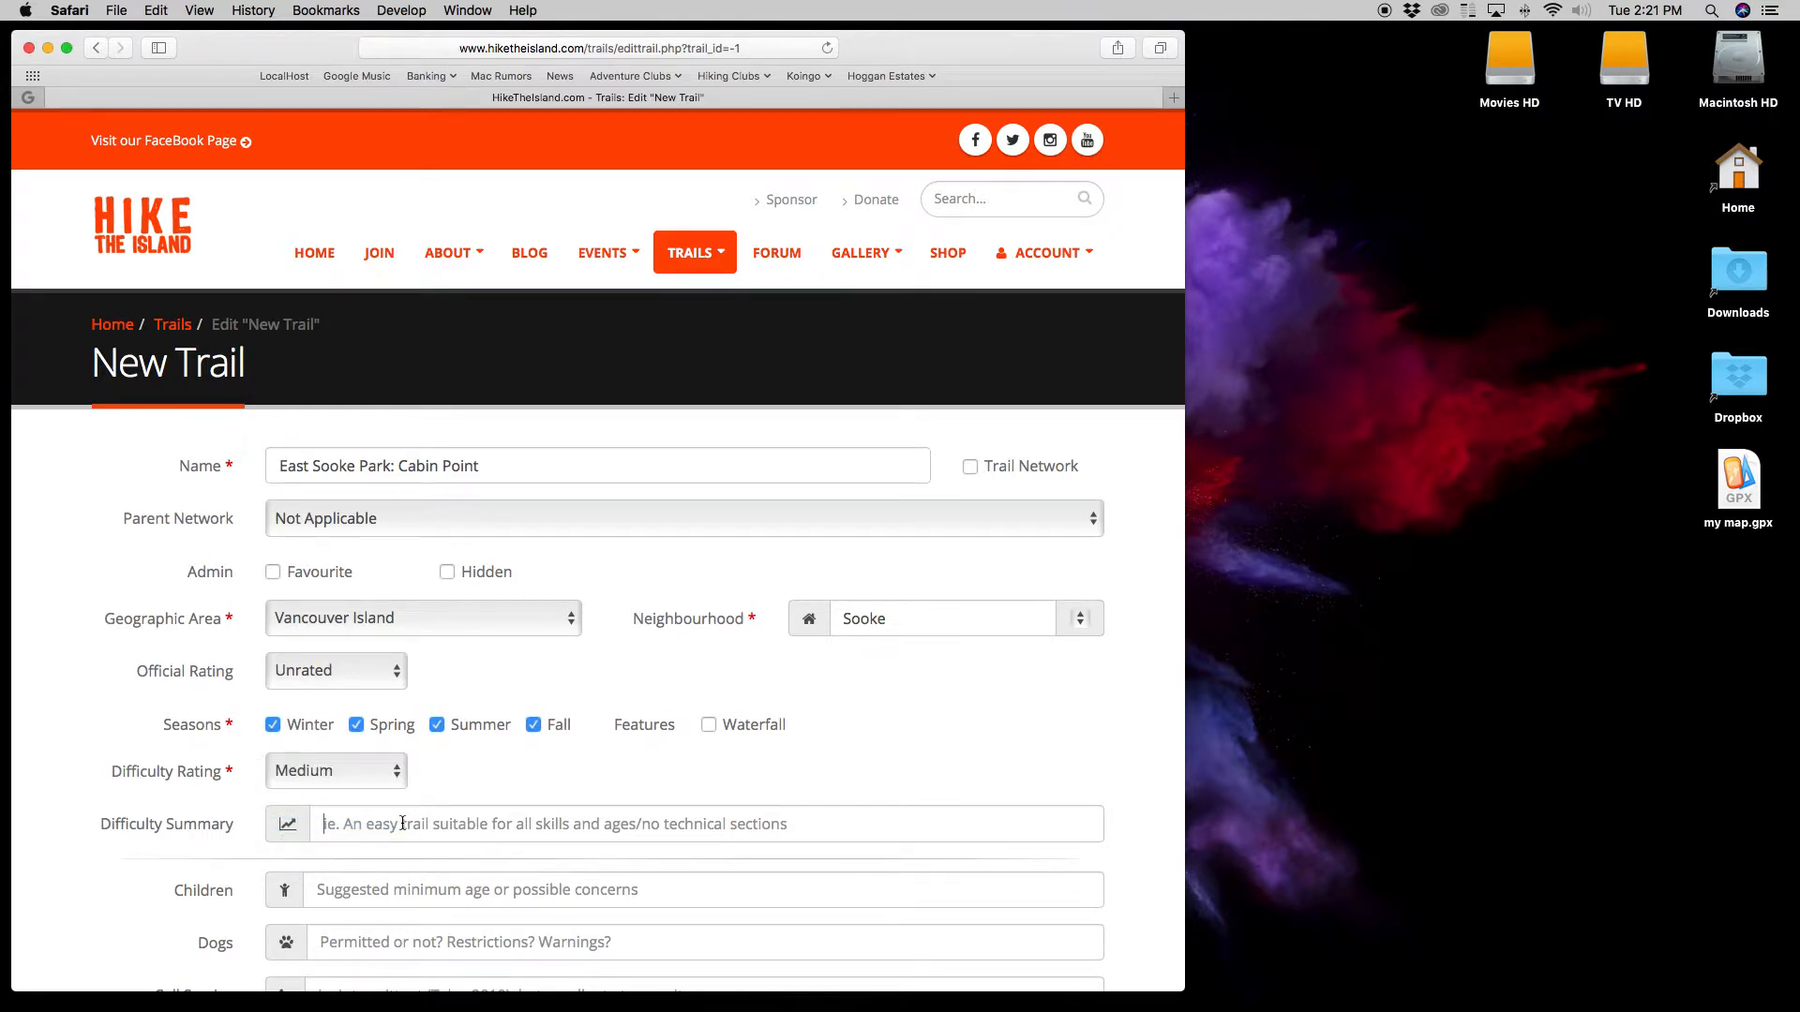
Step: Fill in the difficulty summary with "An easy coastal hike with some technical sections."
left_click(402, 823)
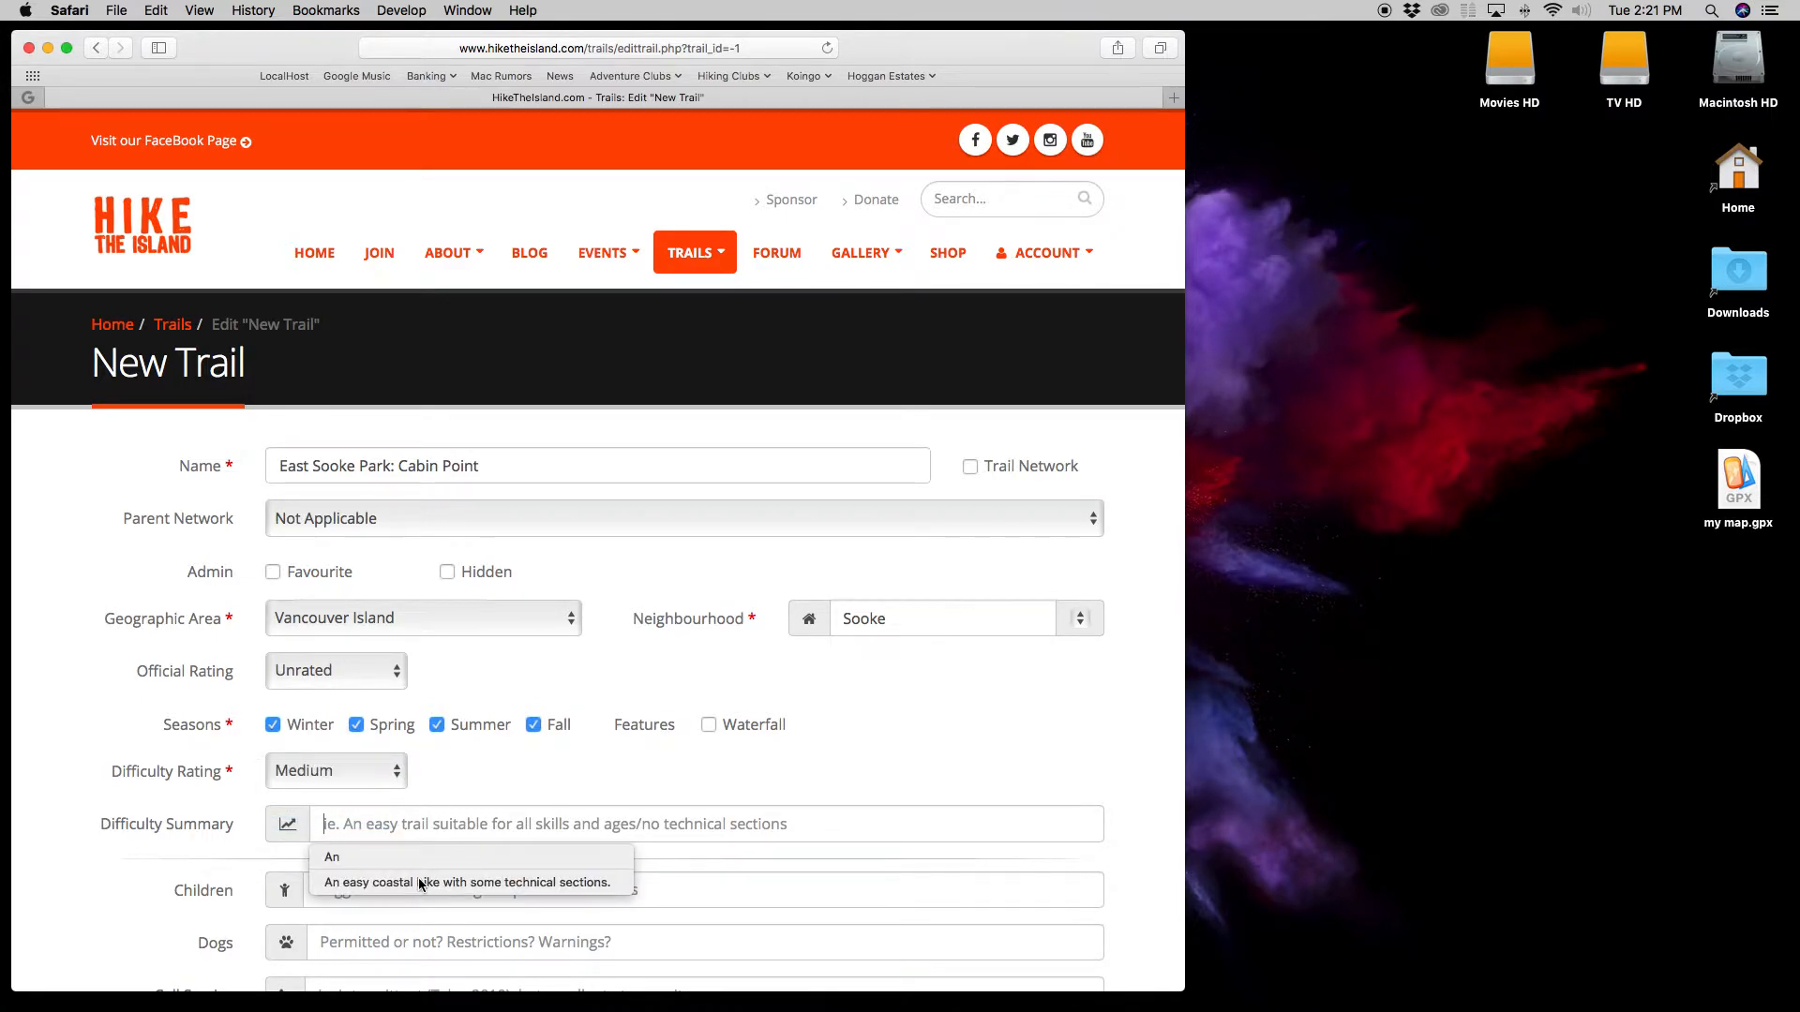
left_click(525, 880)
scroll(689, 799, "down", 5)
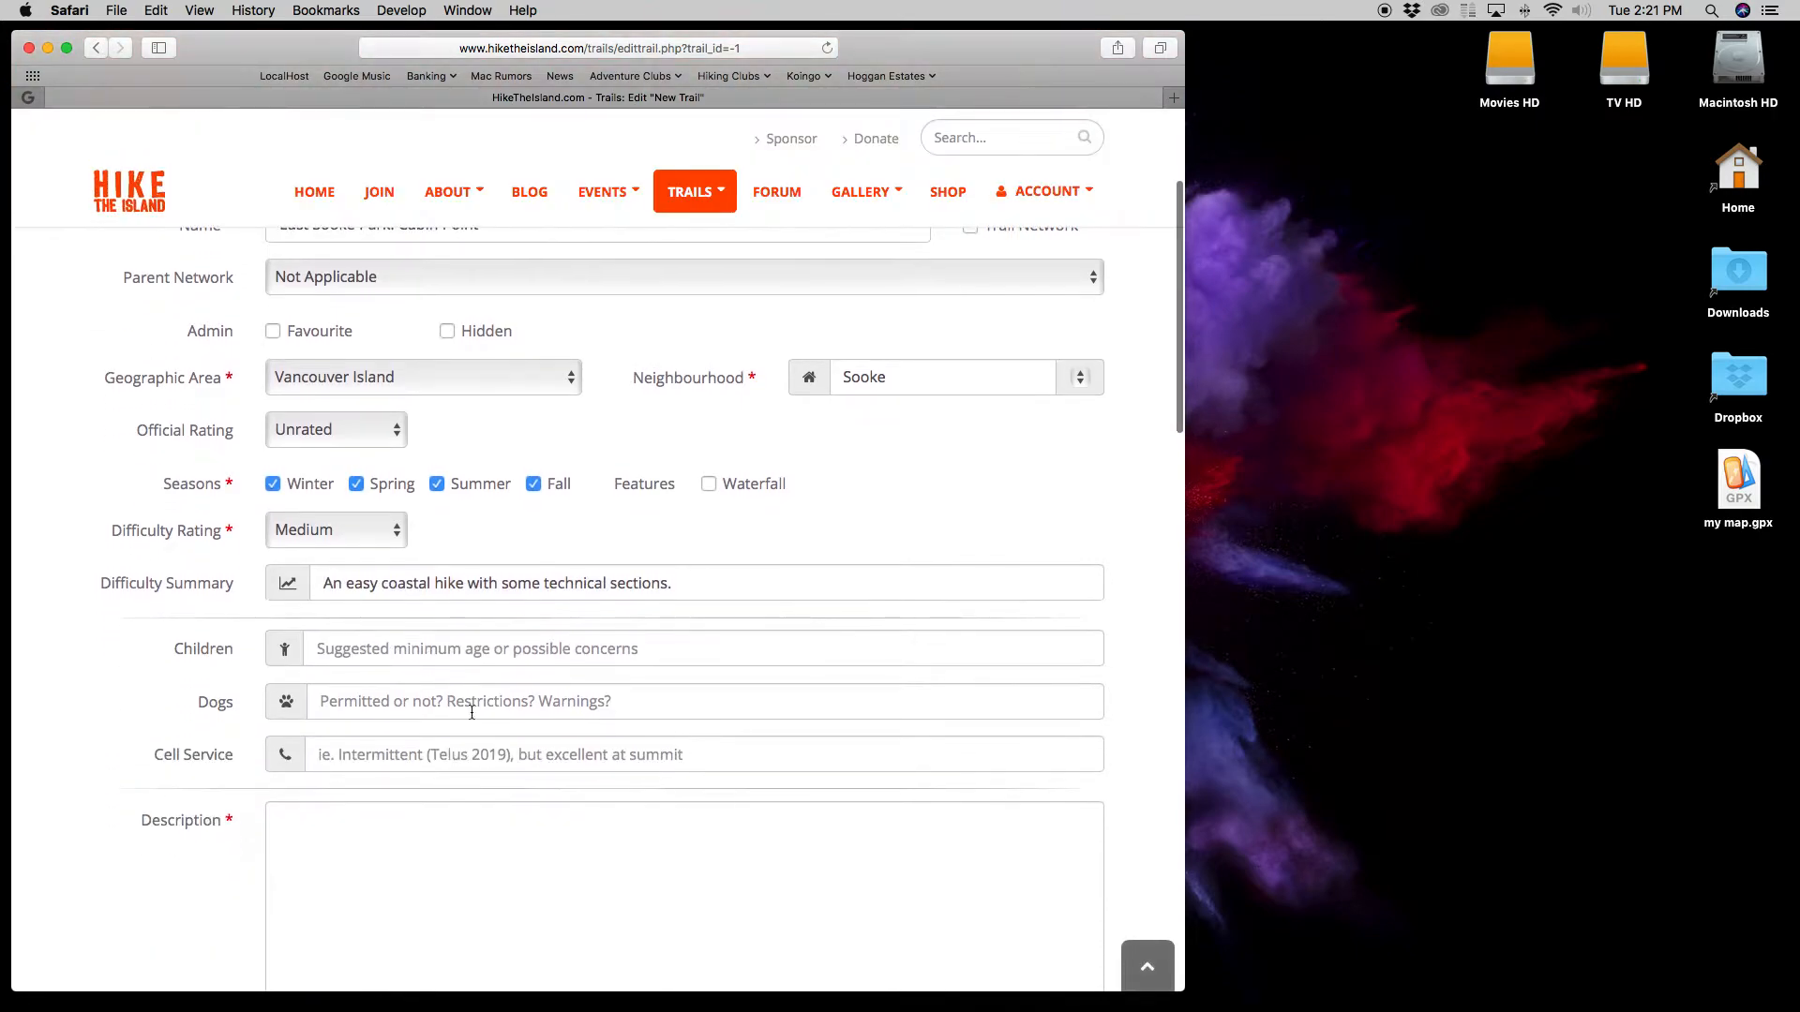
left_click(355, 647)
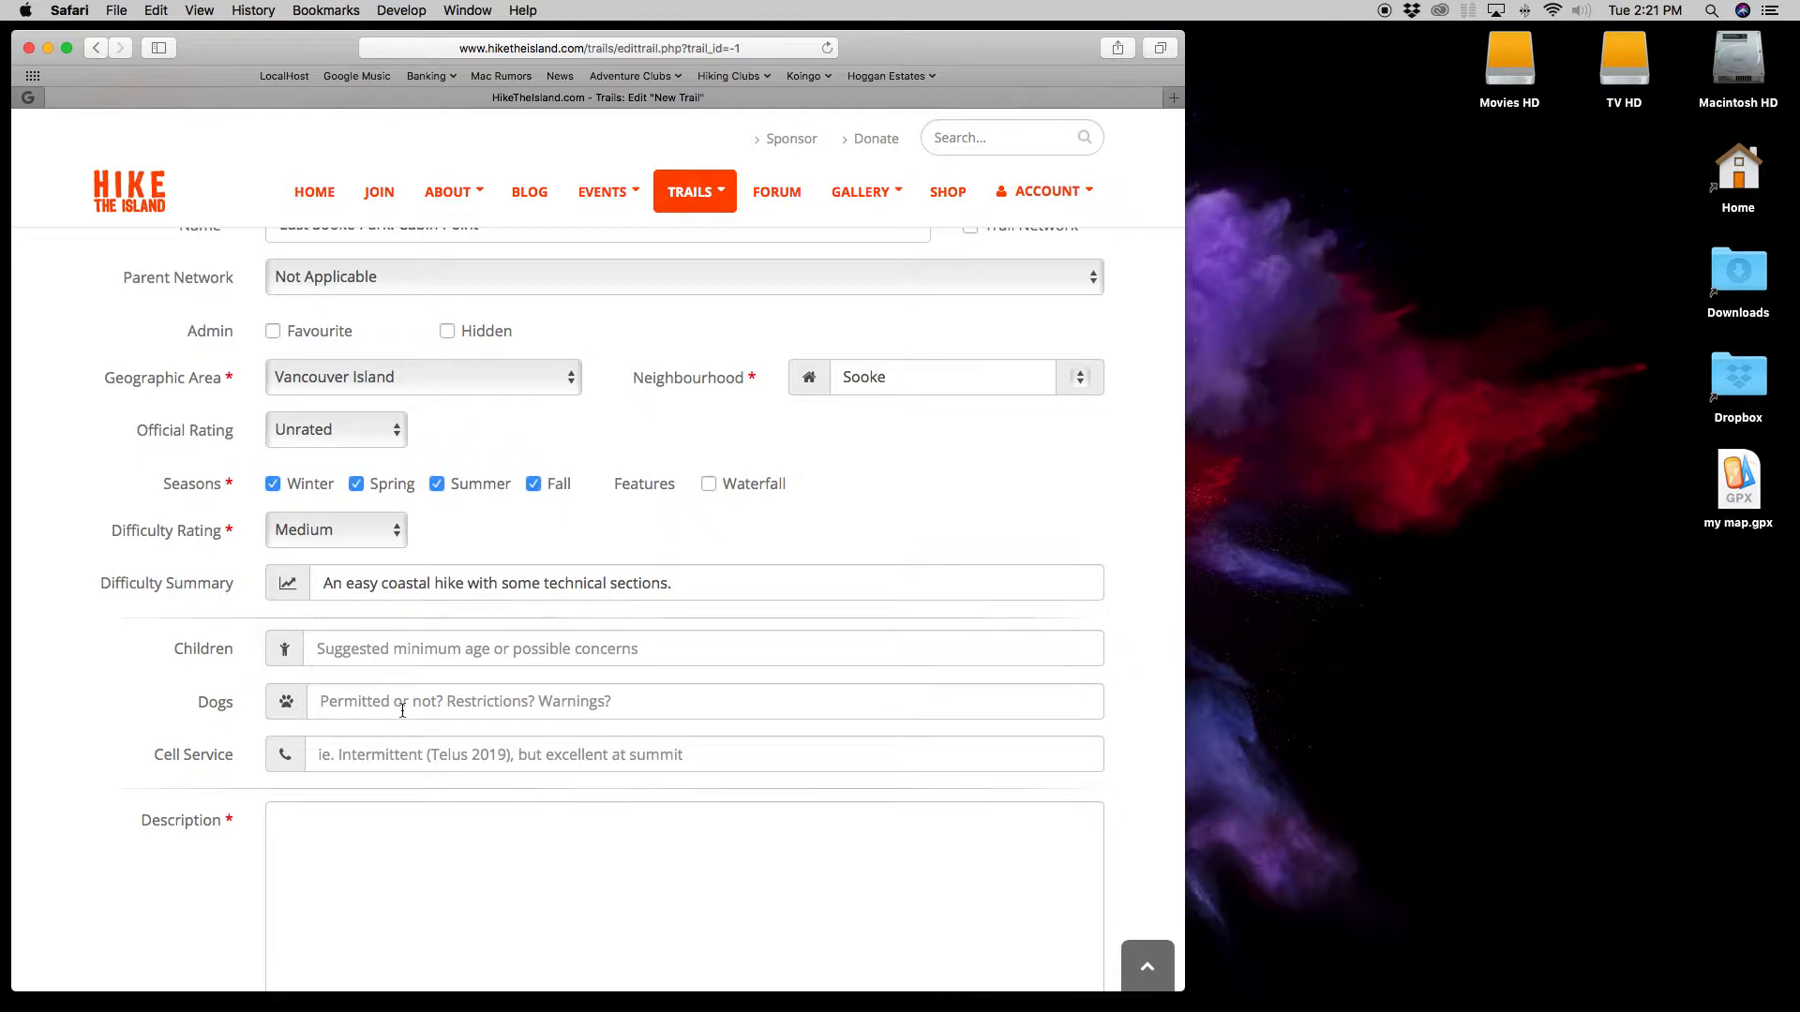
left_click(385, 755)
scroll(506, 831, "down", 5)
type("48.320537,-123.653086")
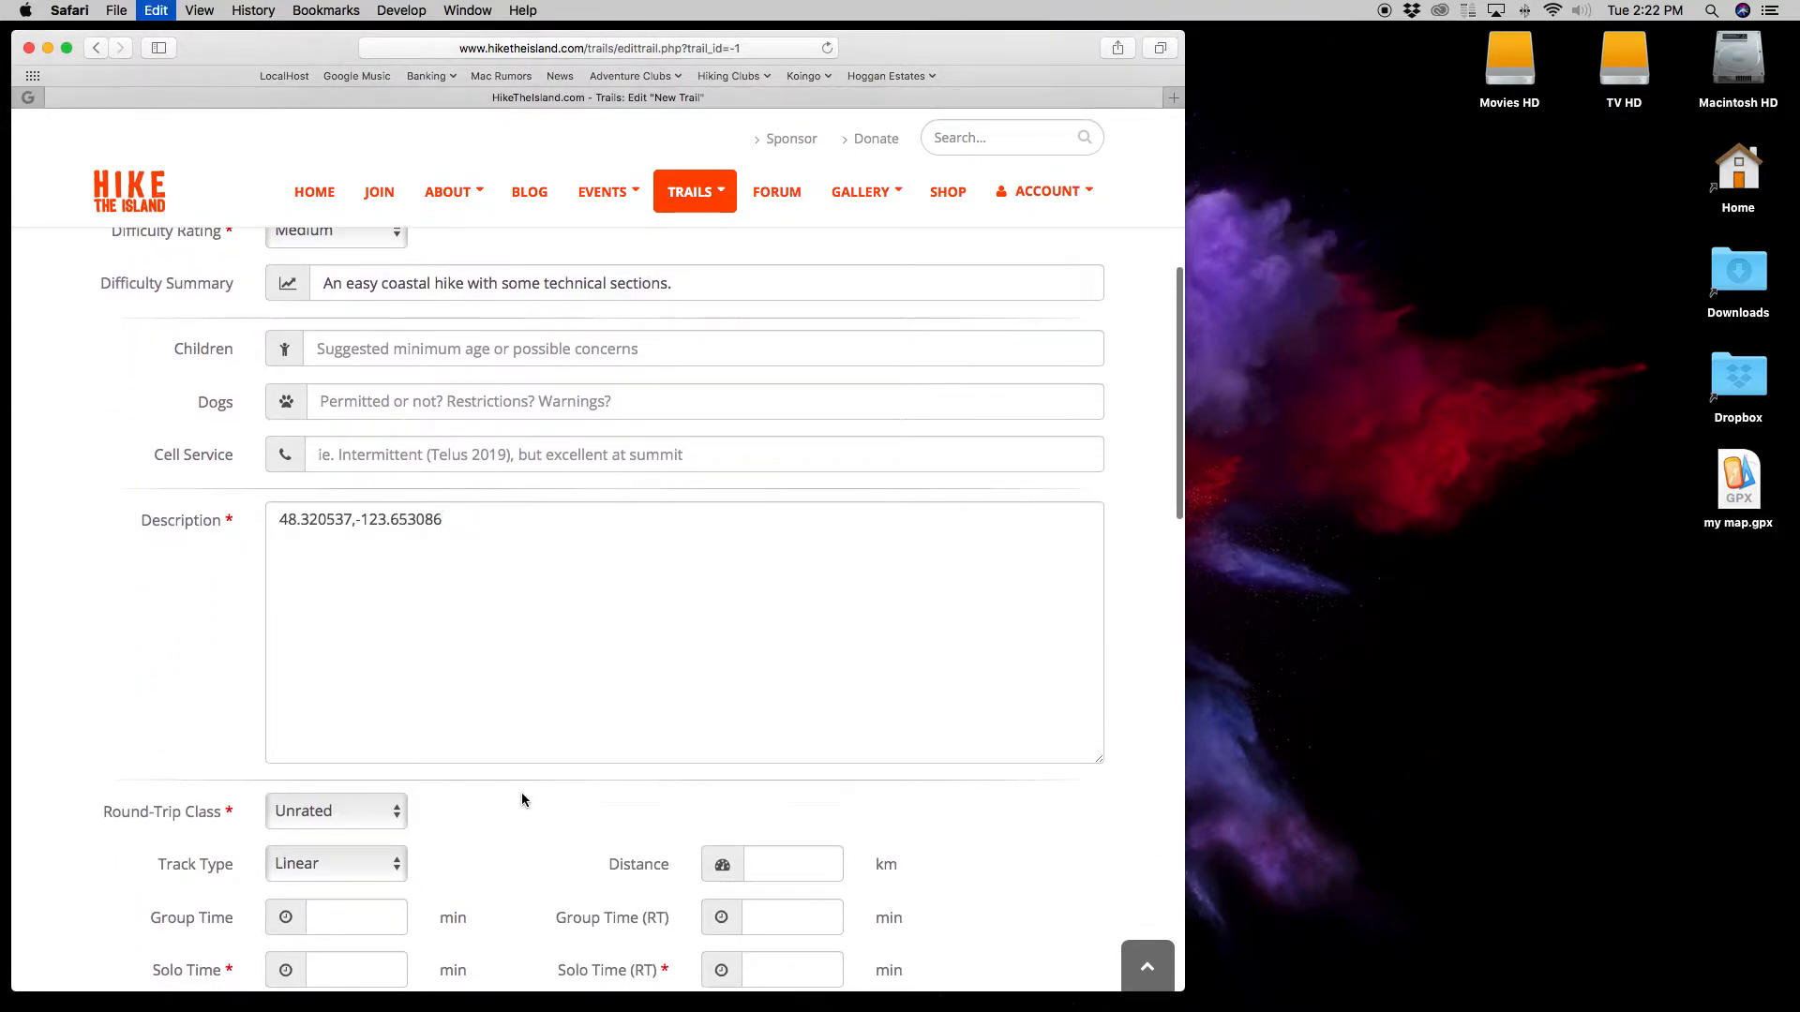
key("super+z")
Step: Enter the placeholder sentence "Some text." as the trail description
right_click(480, 661)
left_click(455, 658)
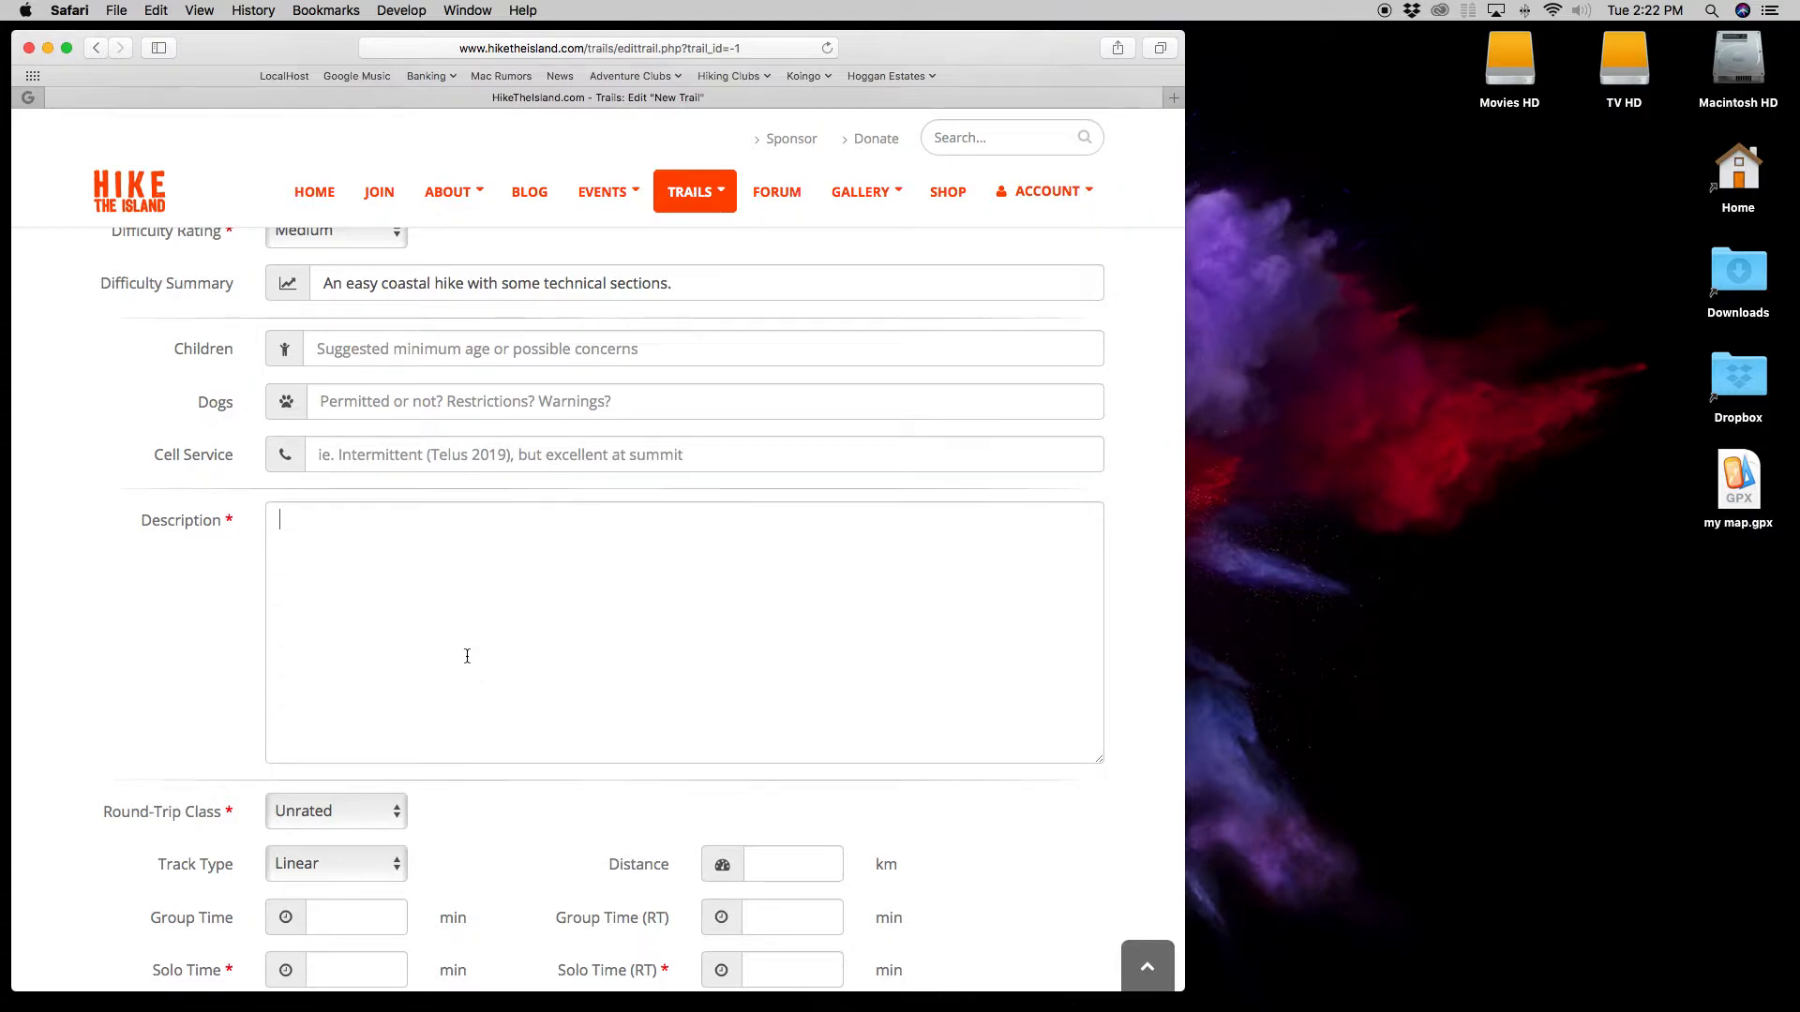
type("Some text")
key("BackSpace")
type("xt.")
key("super+a")
key("BackSpace")
key("super+z")
Step: Copy the description's placeholder sentence and paste it repeatedly until the text runs to about seven lines
key("super+a")
key("super+c")
key("super+v")
key("super+v")
key("super+v")
key("super+v")
key("super+v")
key("super+a")
key("Right")
key("super+v")
key("super+v")
key("super+v")
key("super+v")
key("super+v")
key("super+v")
key("super+v")
key("super+v")
key("super+v")
key("super+v")
key("super+v")
key("super+v")
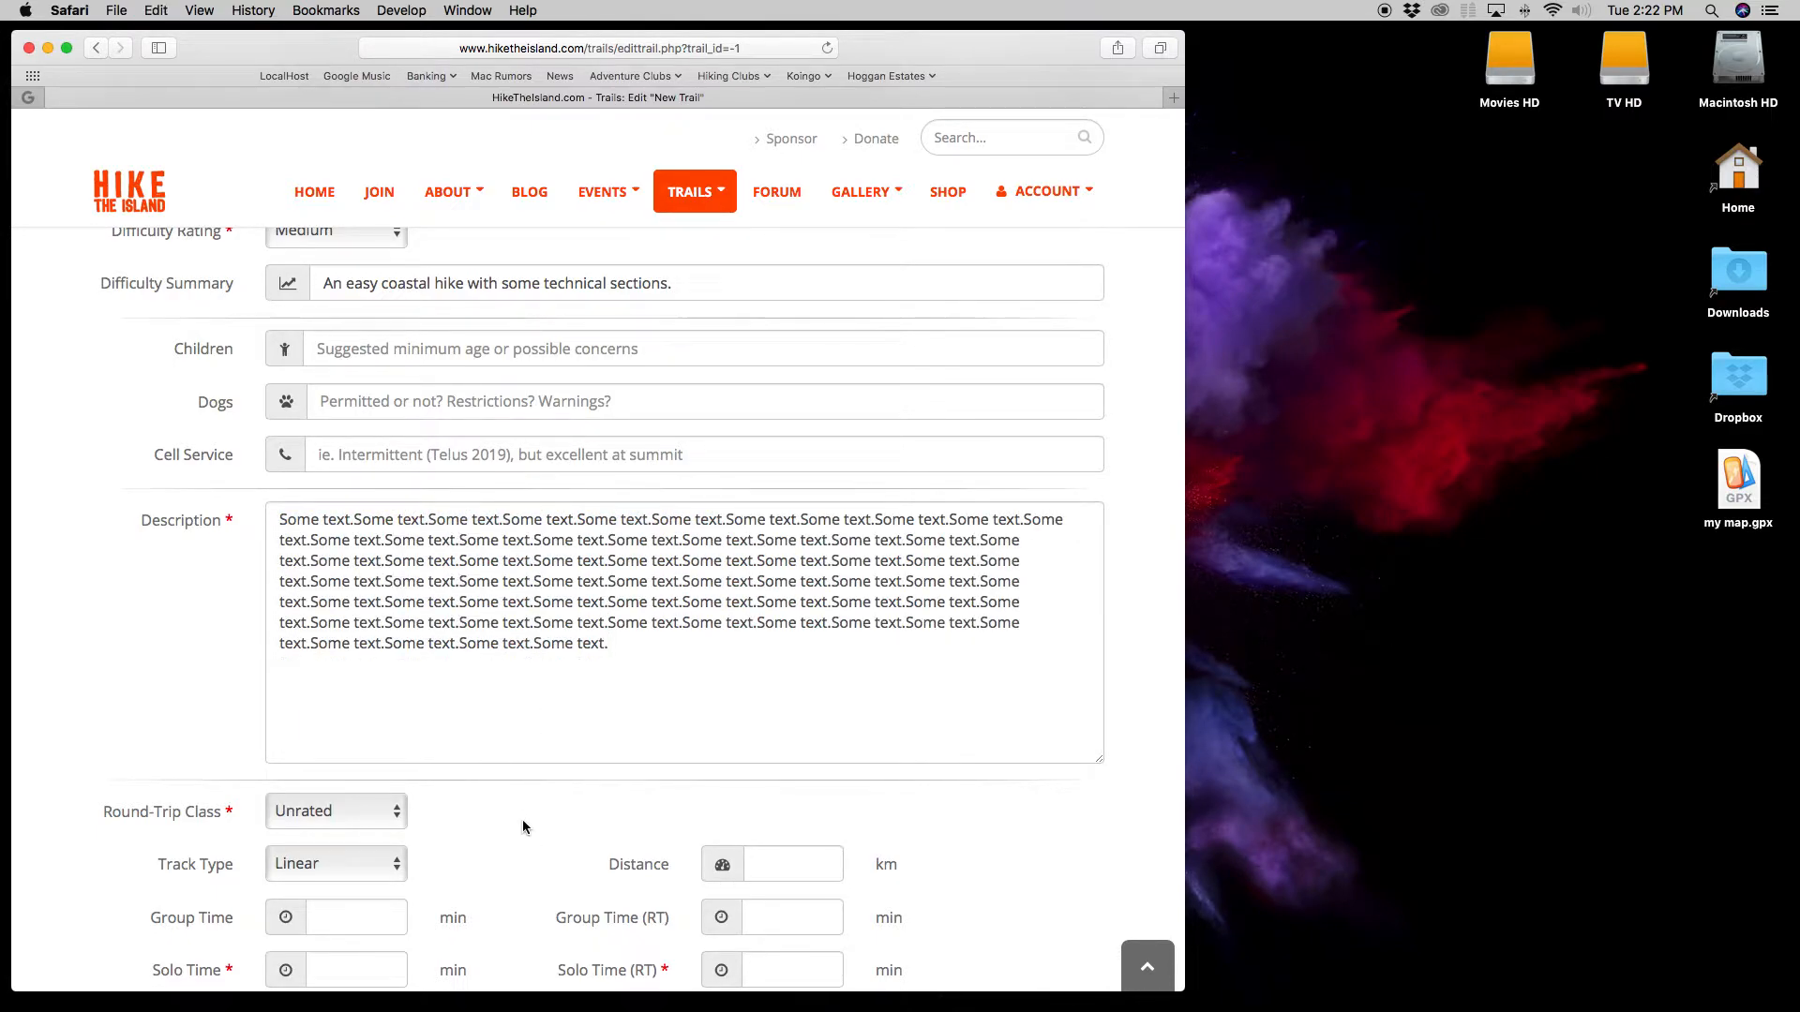
Step: Set the round-trip class to Medium (1-3h) and the track type to Loop
left_click(365, 816)
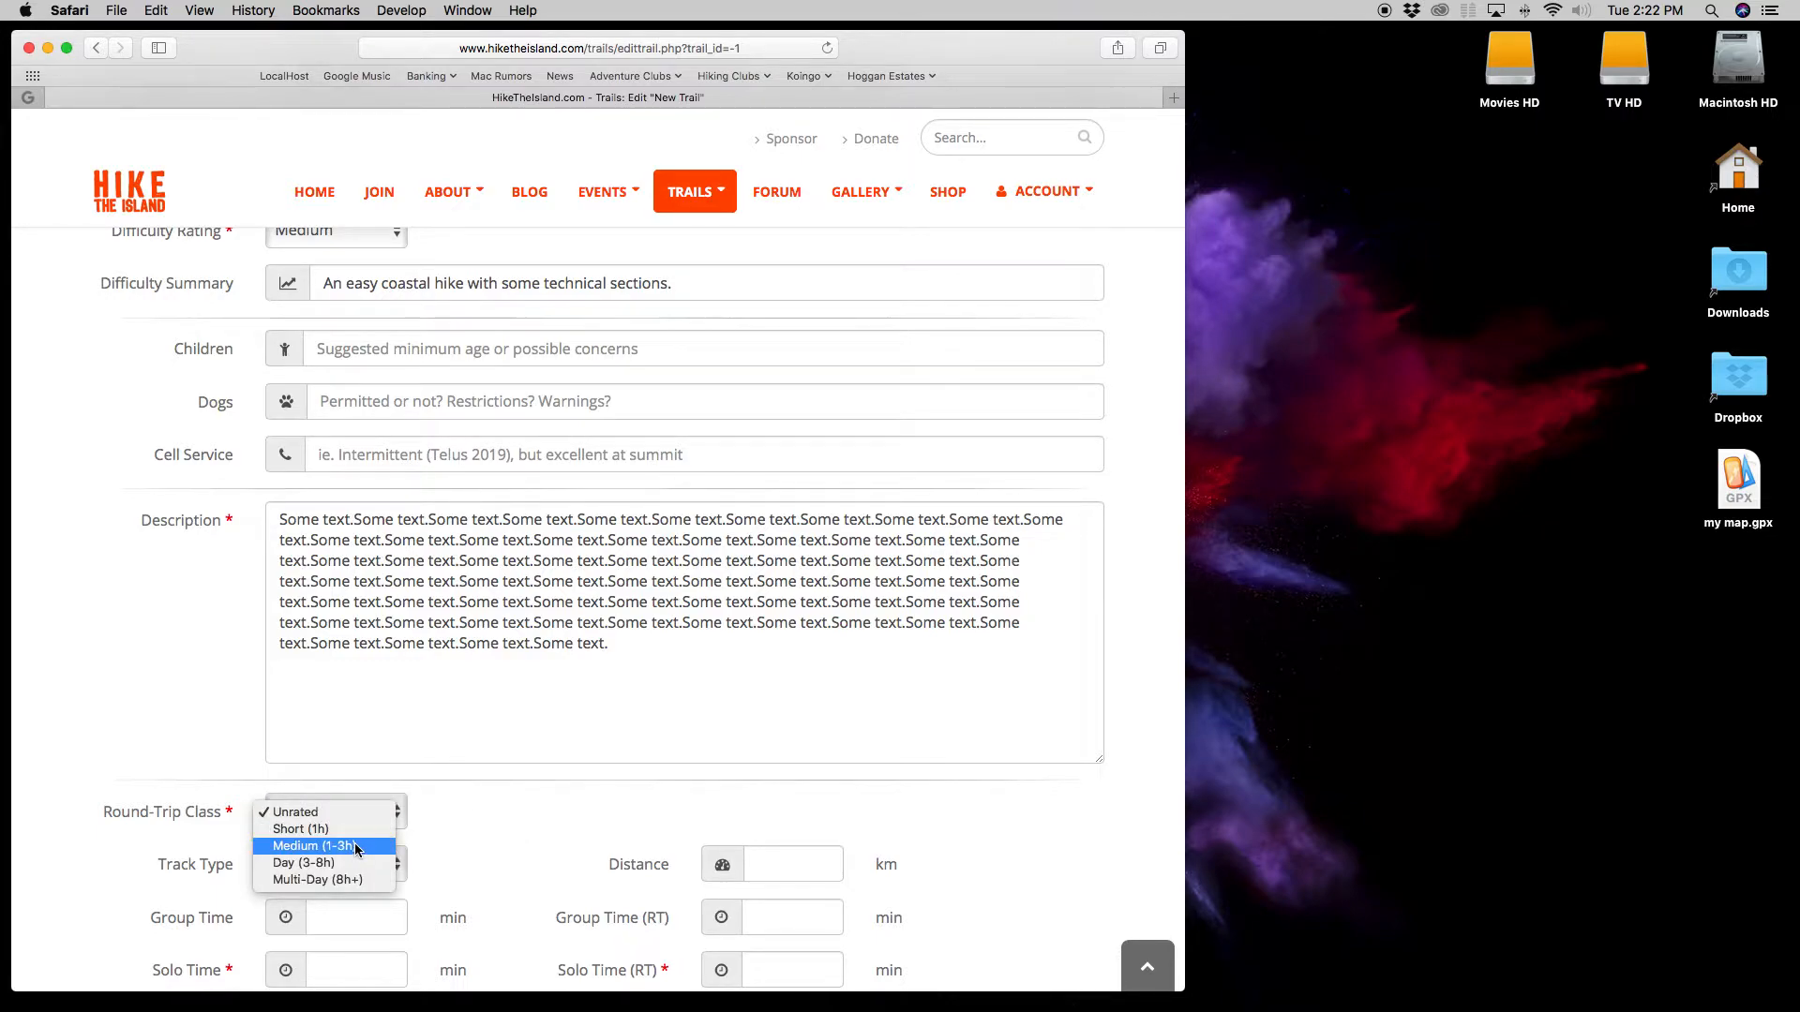
left_click(356, 848)
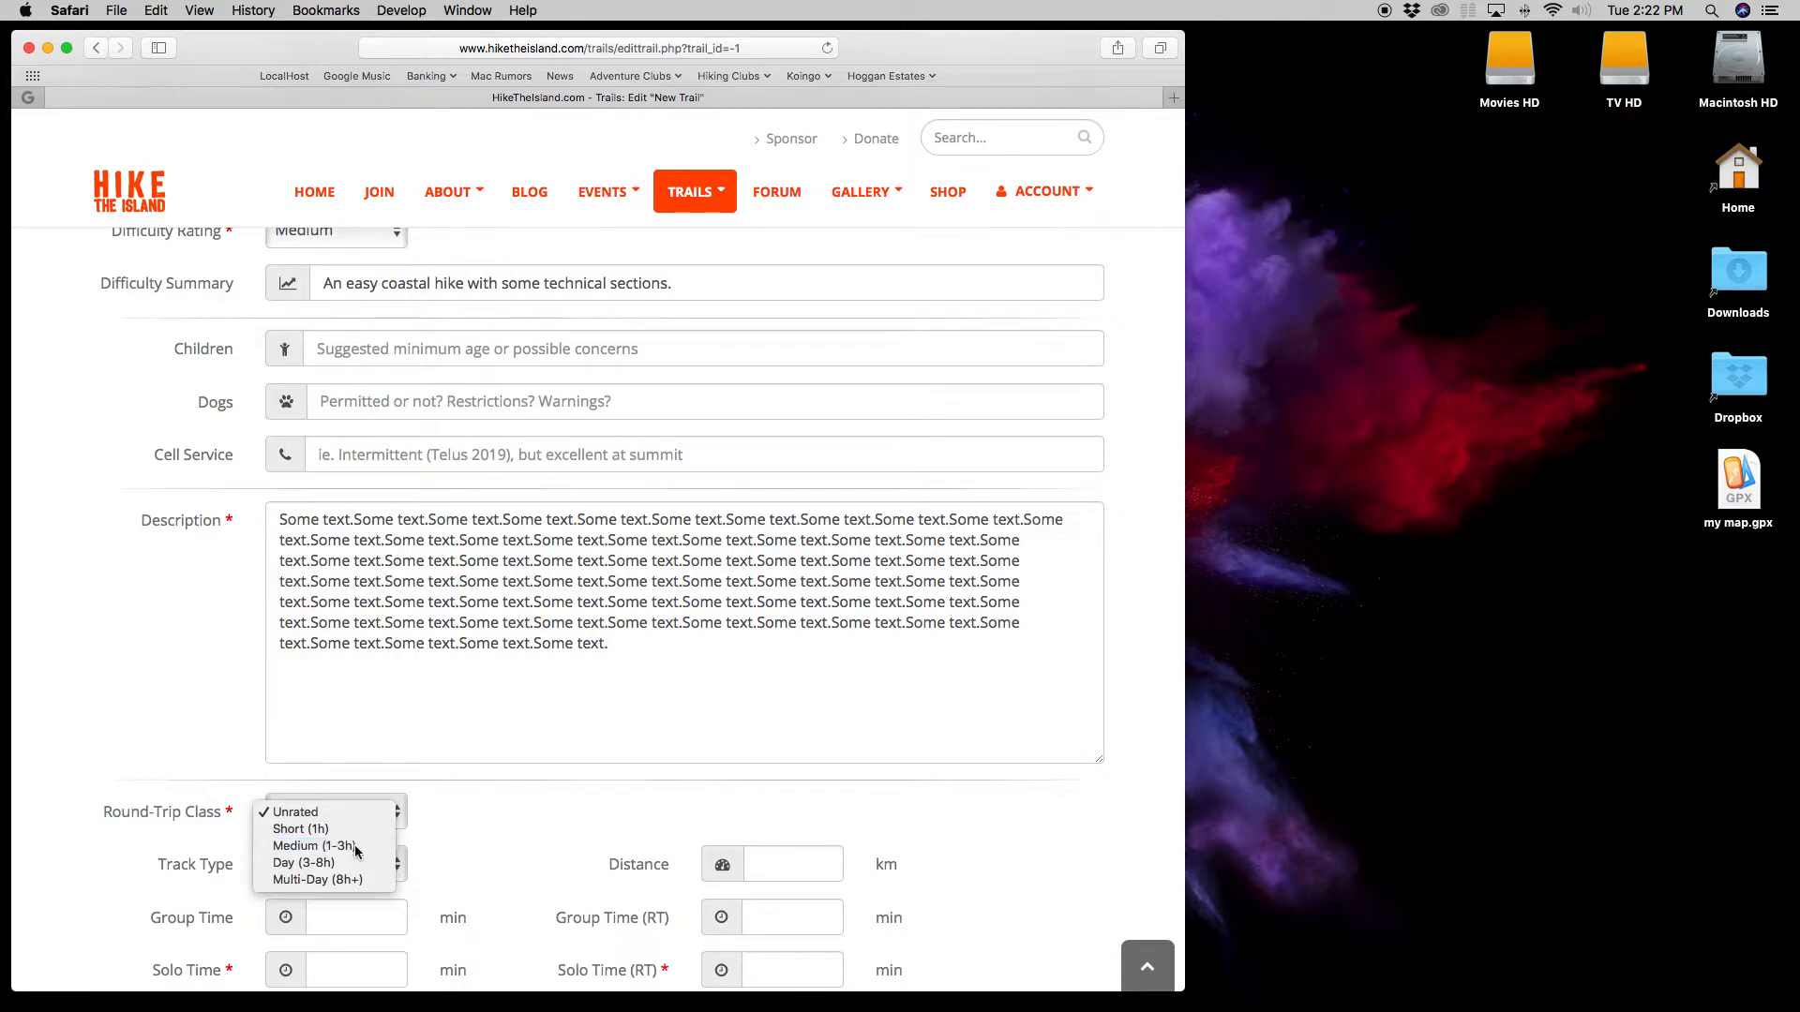
left_click(357, 867)
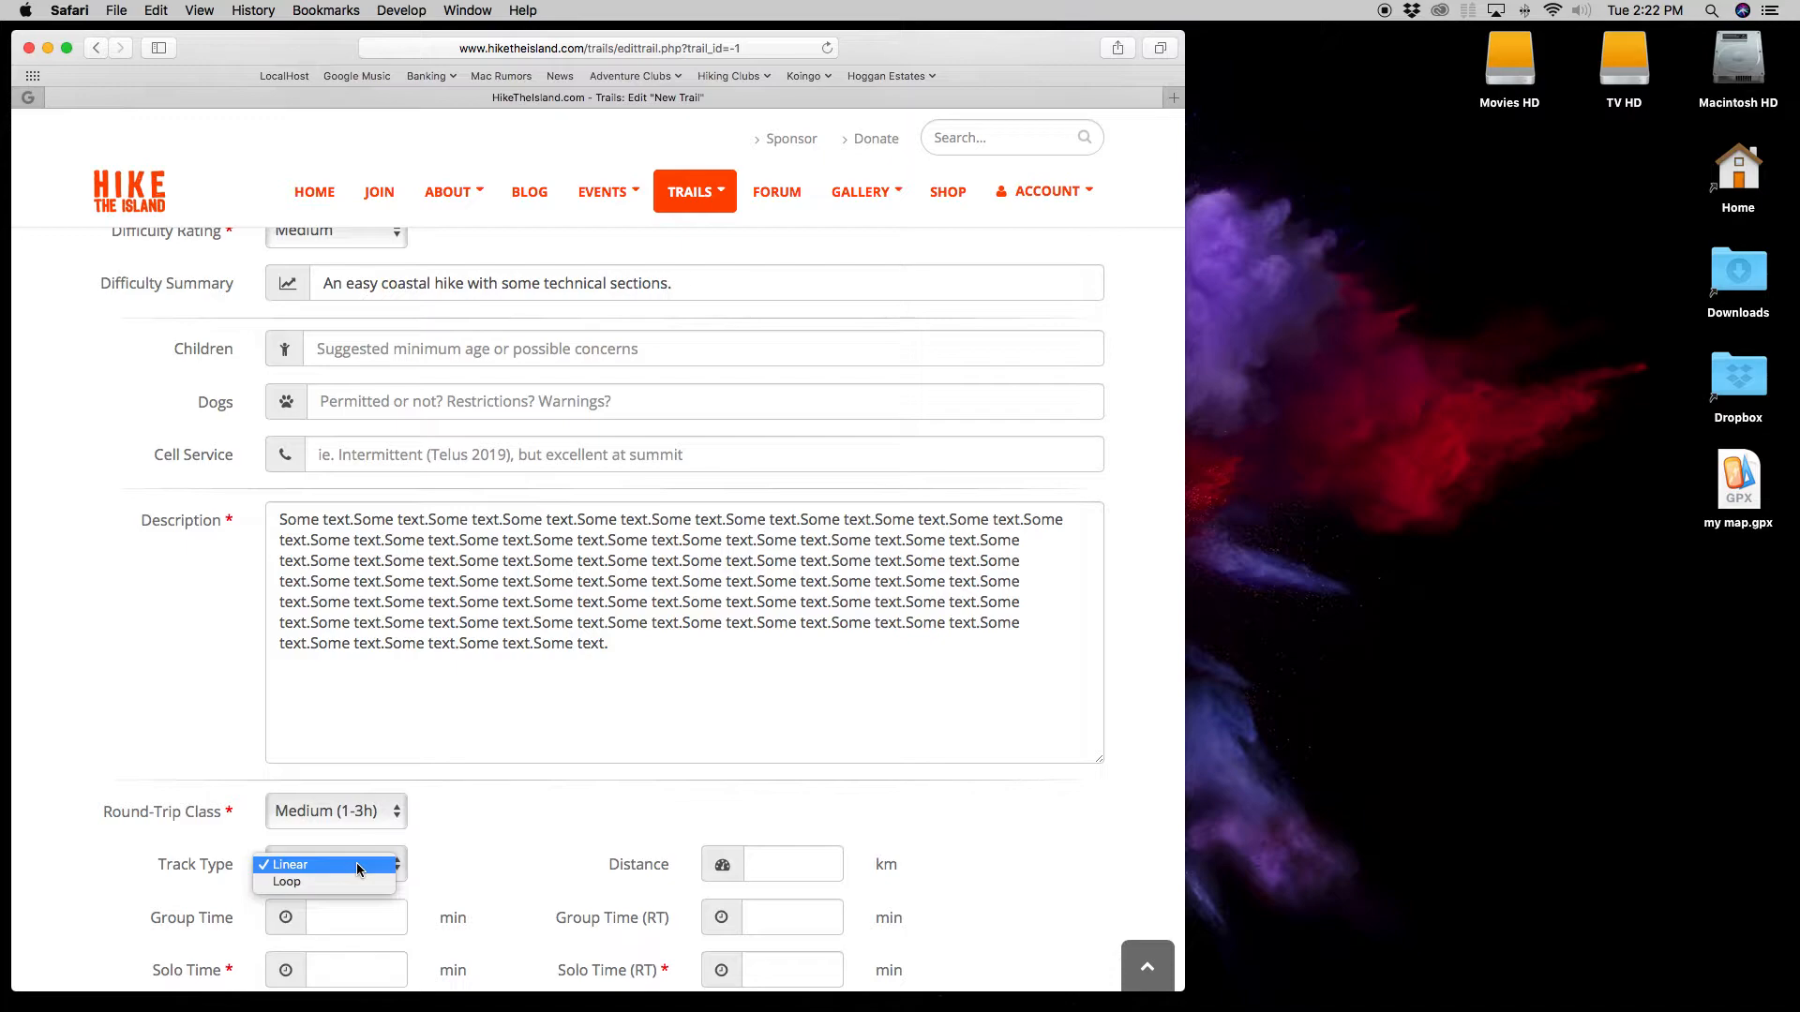
left_click(357, 867)
left_click(354, 864)
left_click(347, 882)
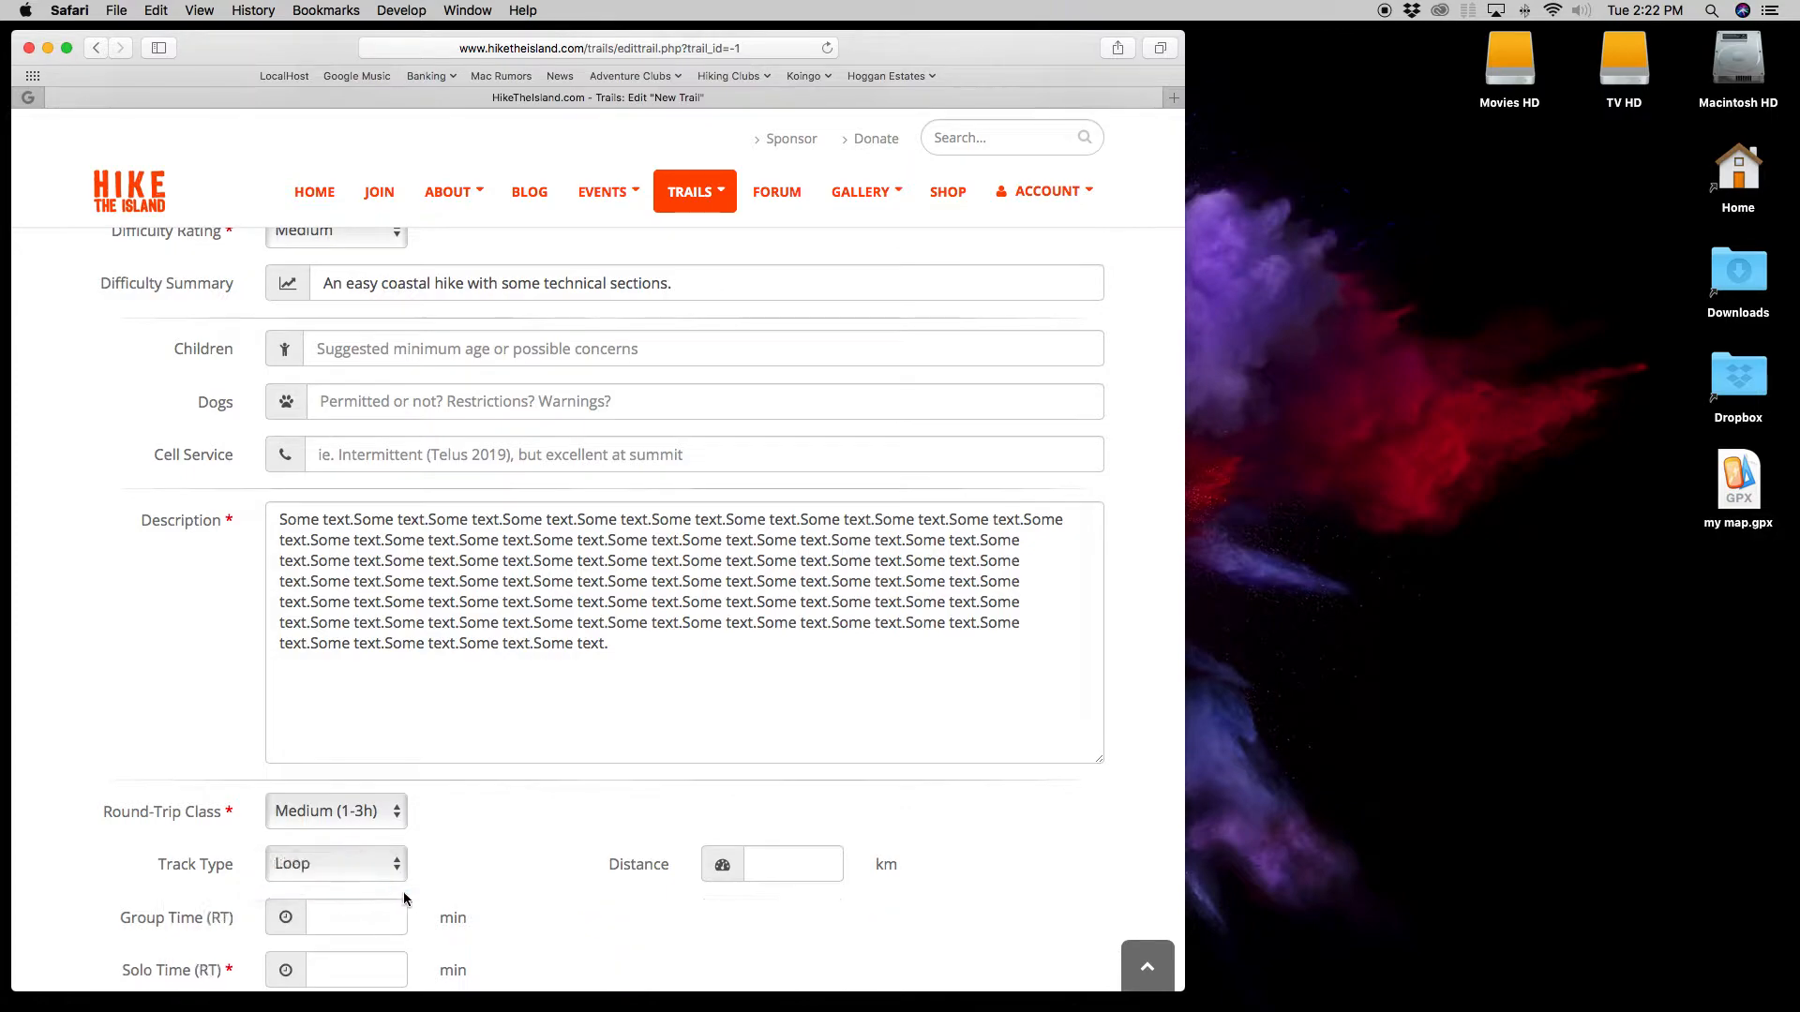
Step: Switch to Google Earth Pro and import my map.gpx from the Desktop with KML tracks, KML LineStrings and altitudes adjusted to ground height
scroll(582, 844, "down", 4)
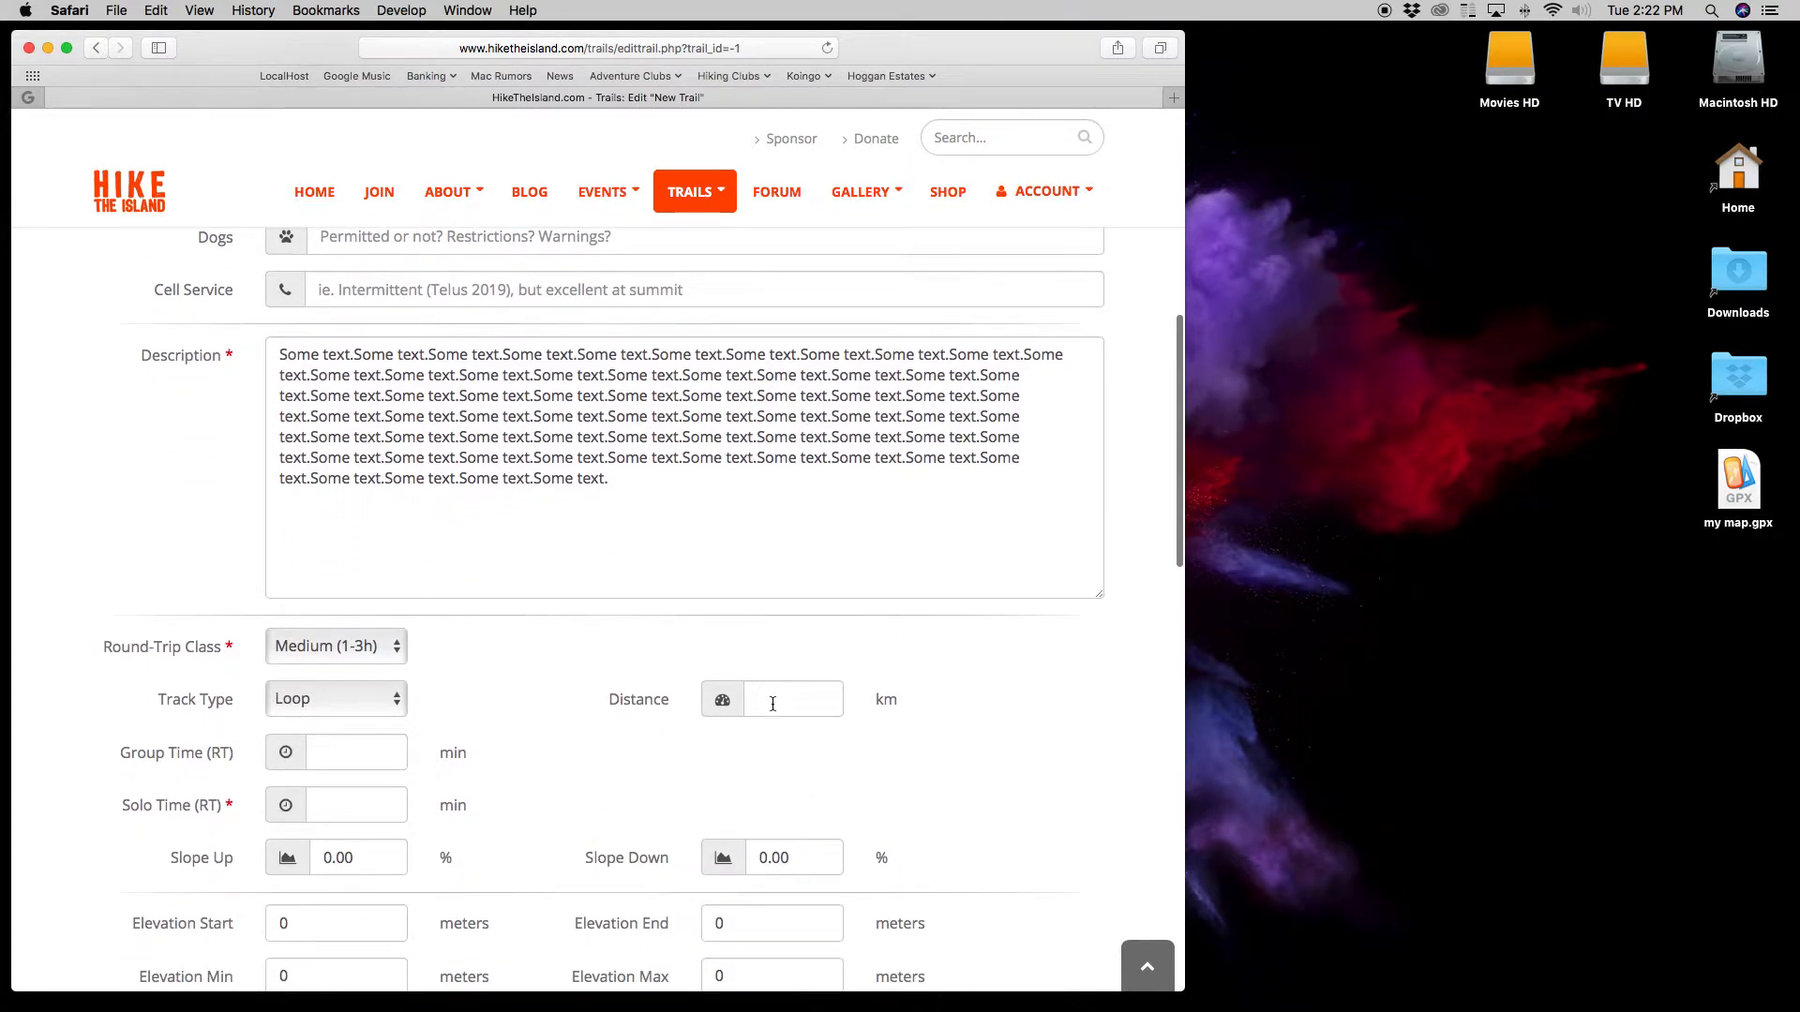
left_click(827, 710)
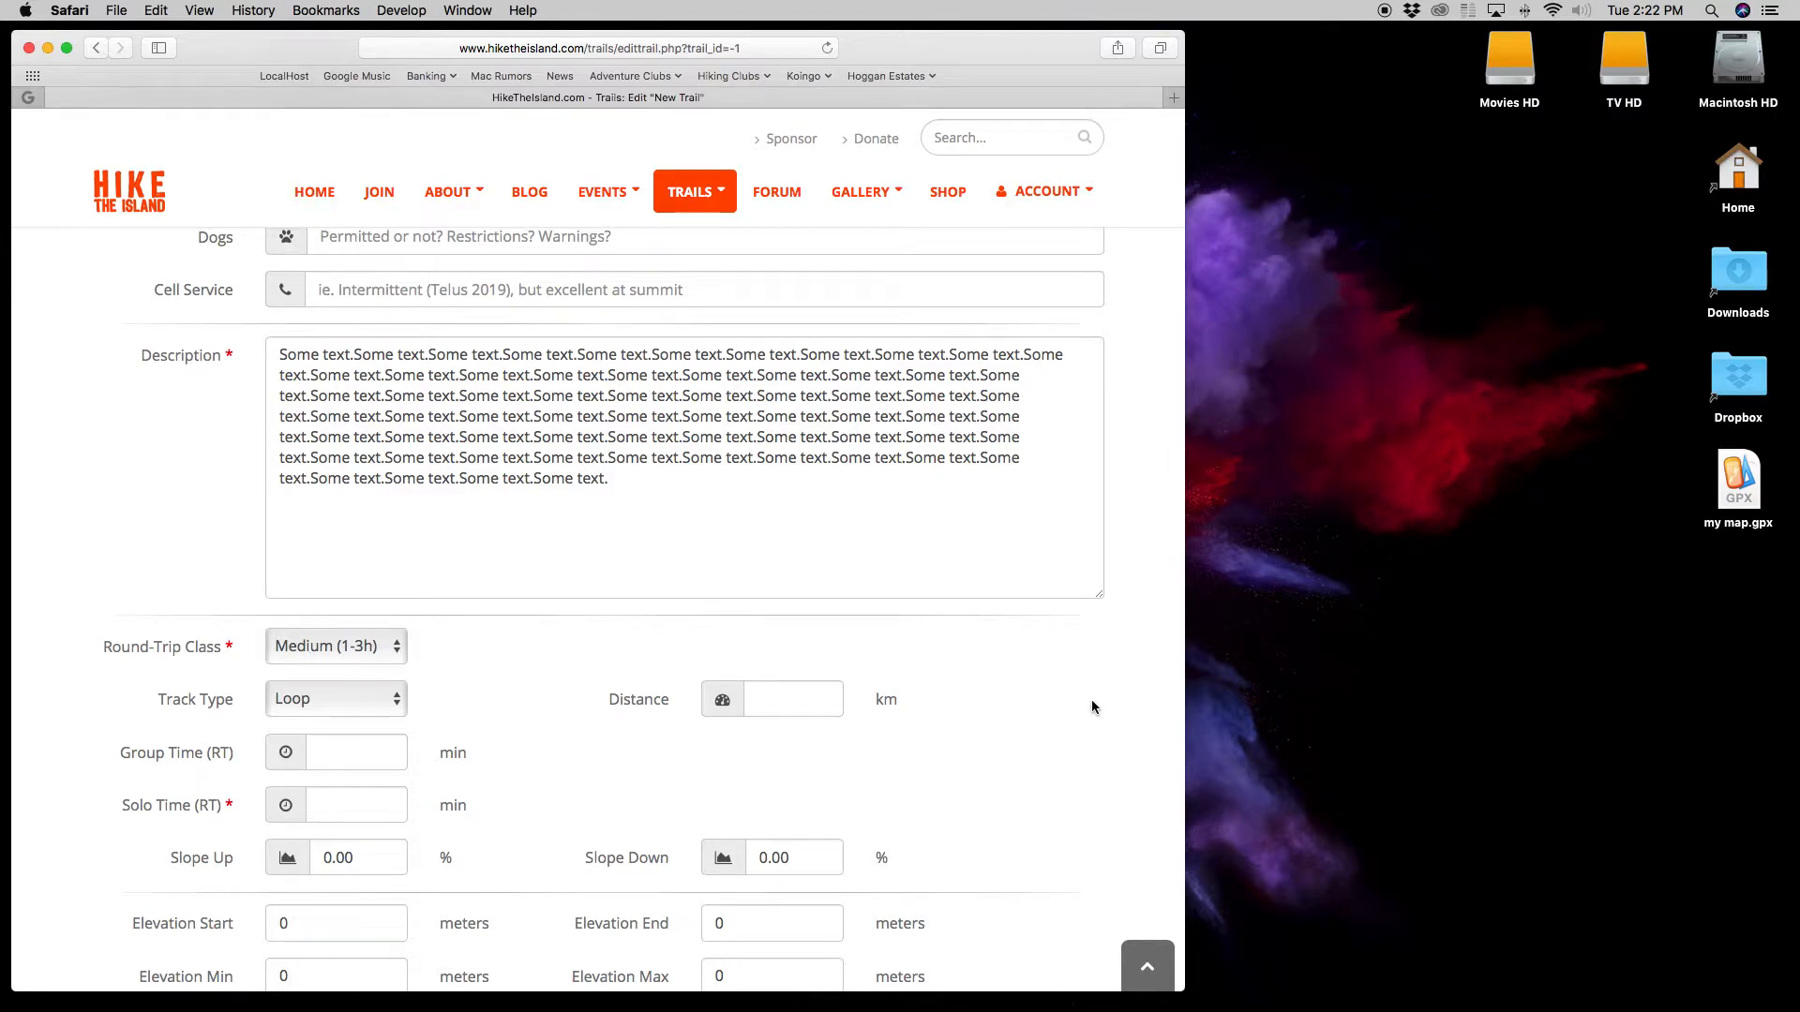
left_click(1737, 483)
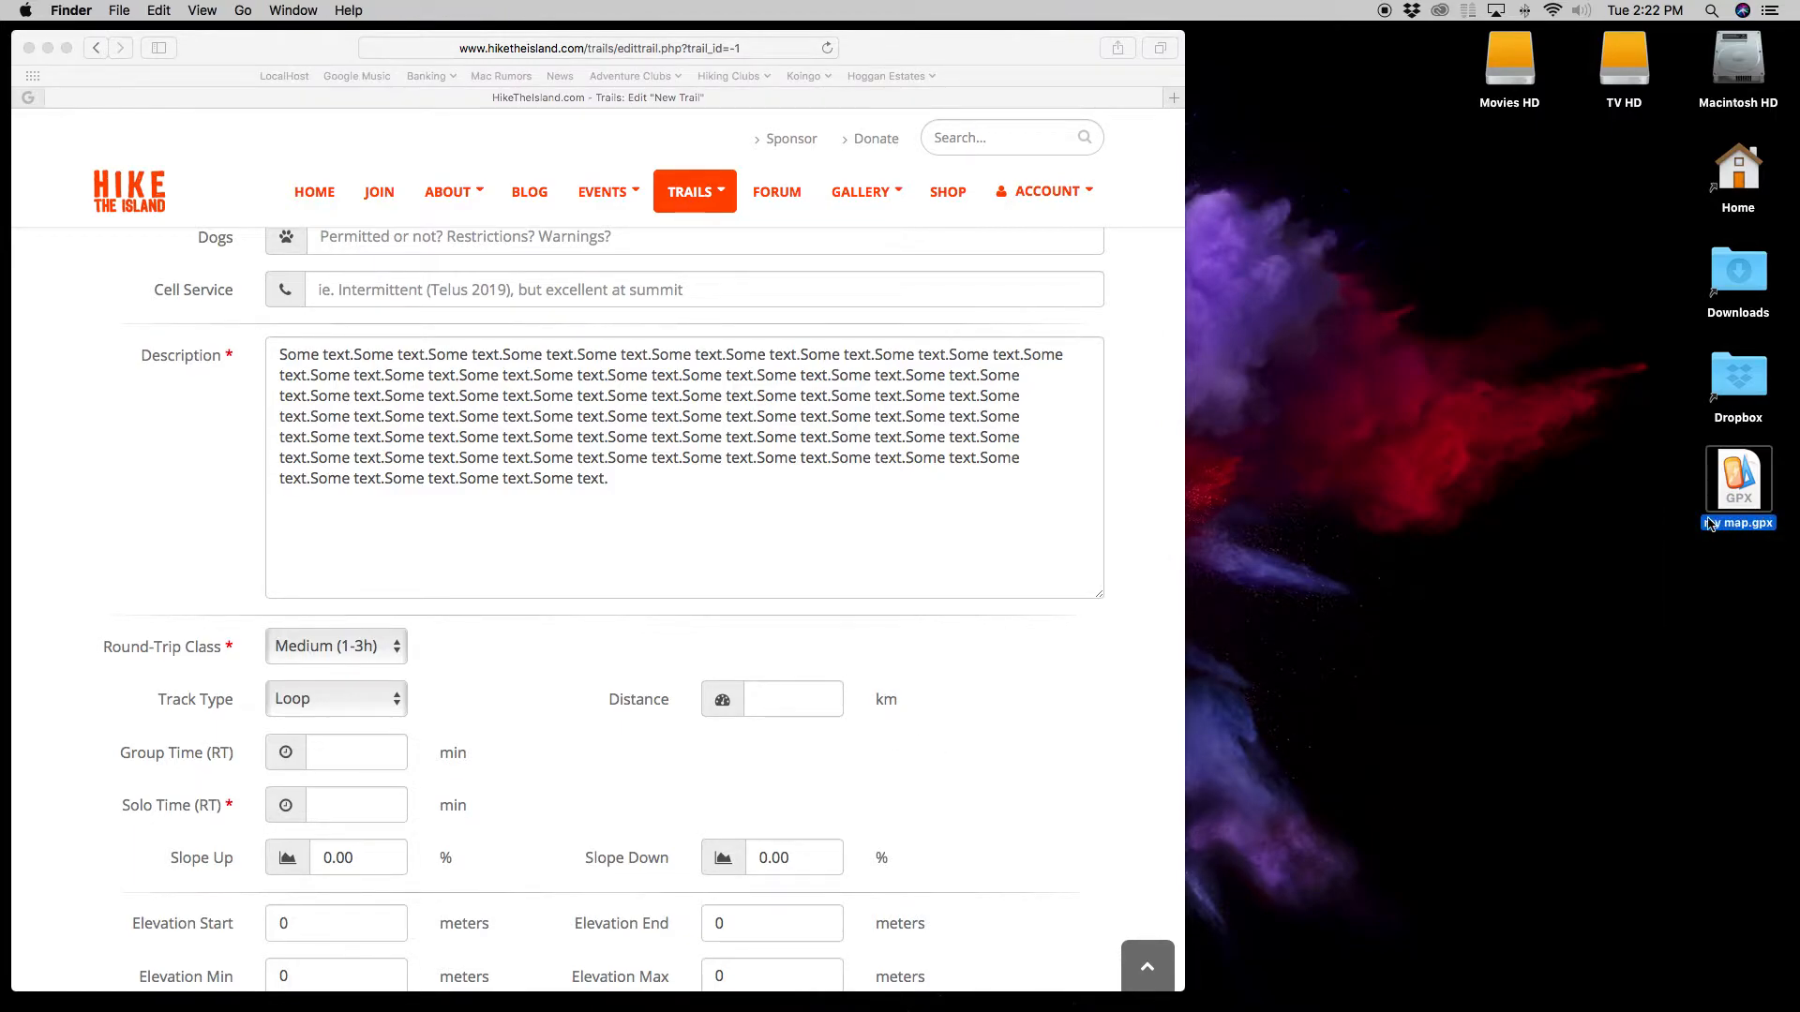
left_click(1392, 1001)
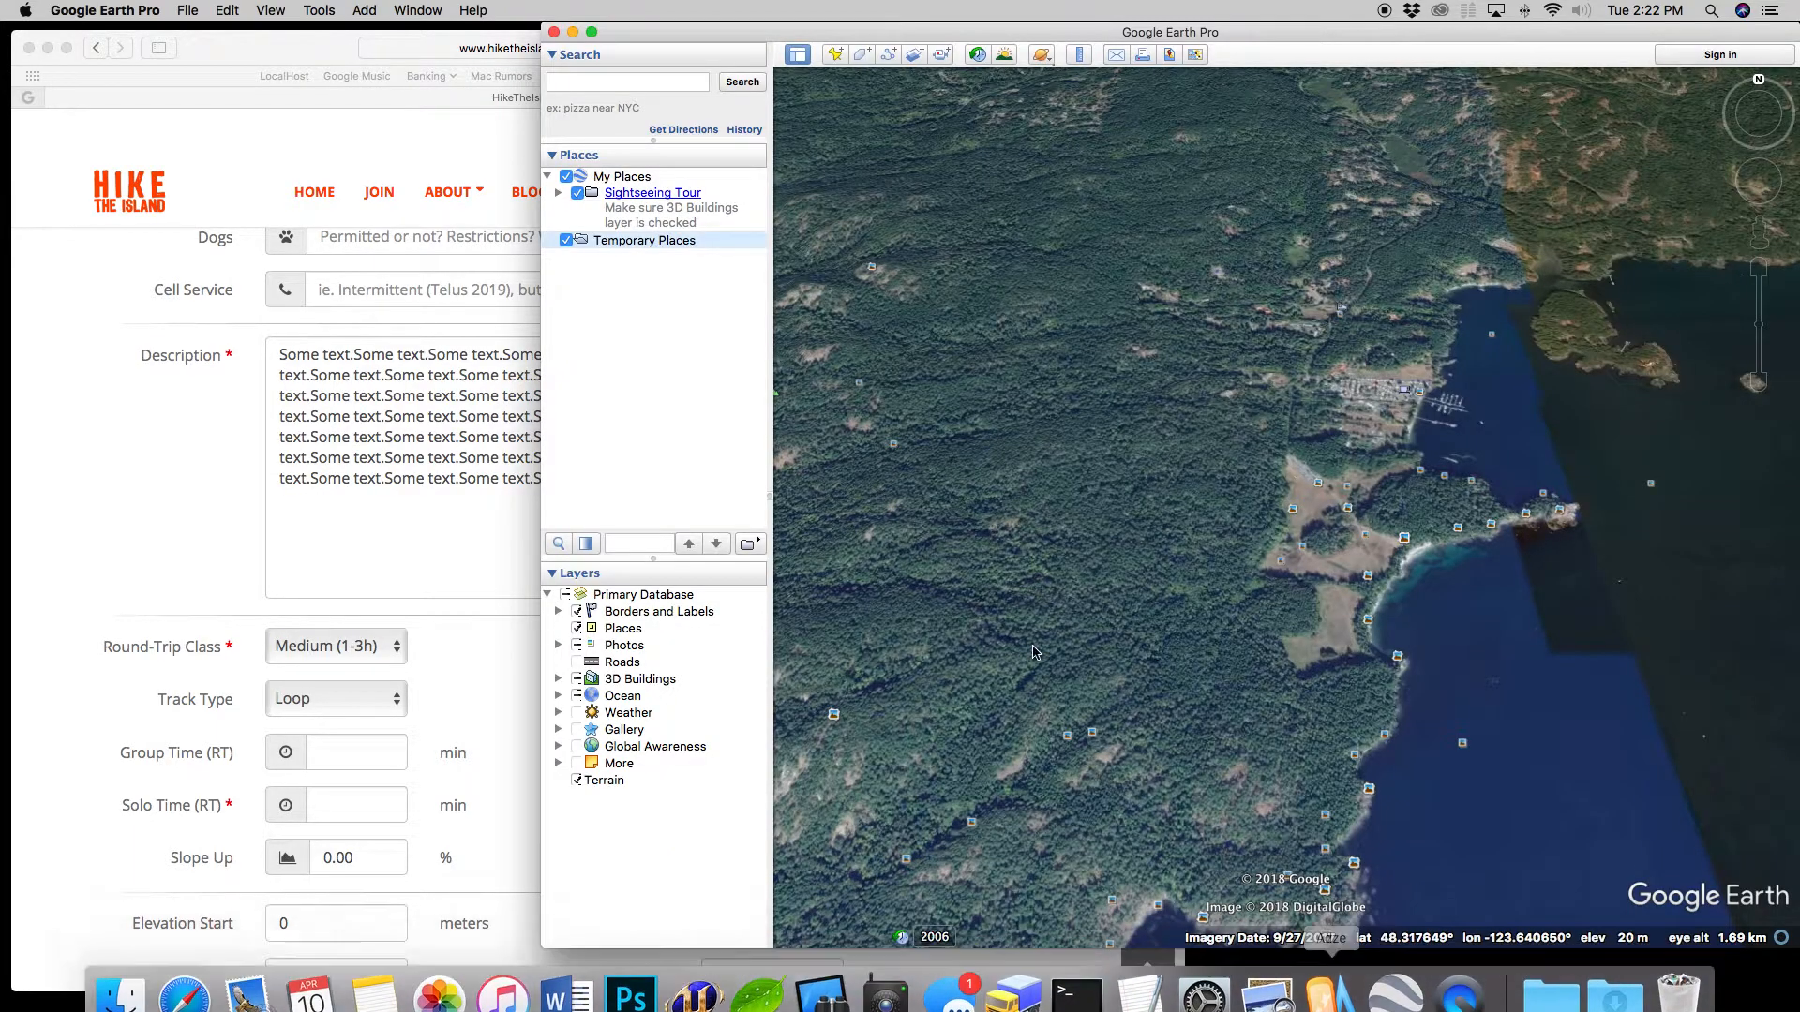
left_click(178, 9)
left_click(189, 32)
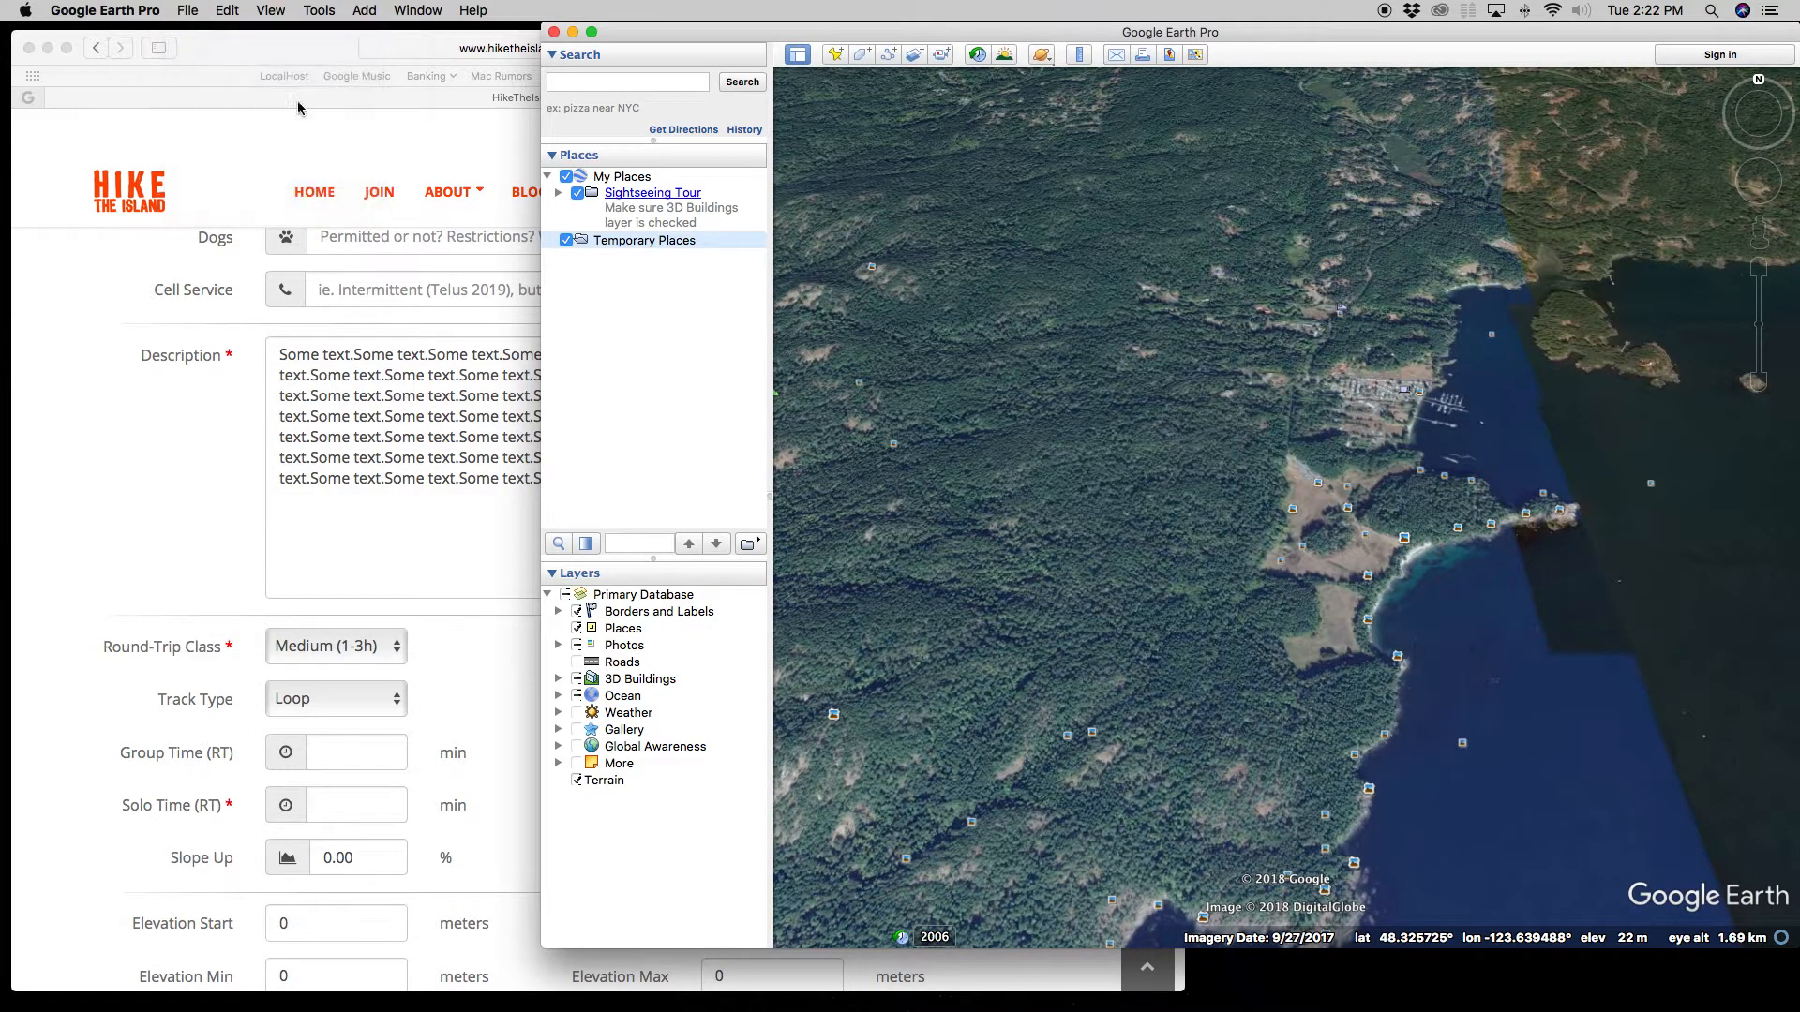
left_click(790, 263)
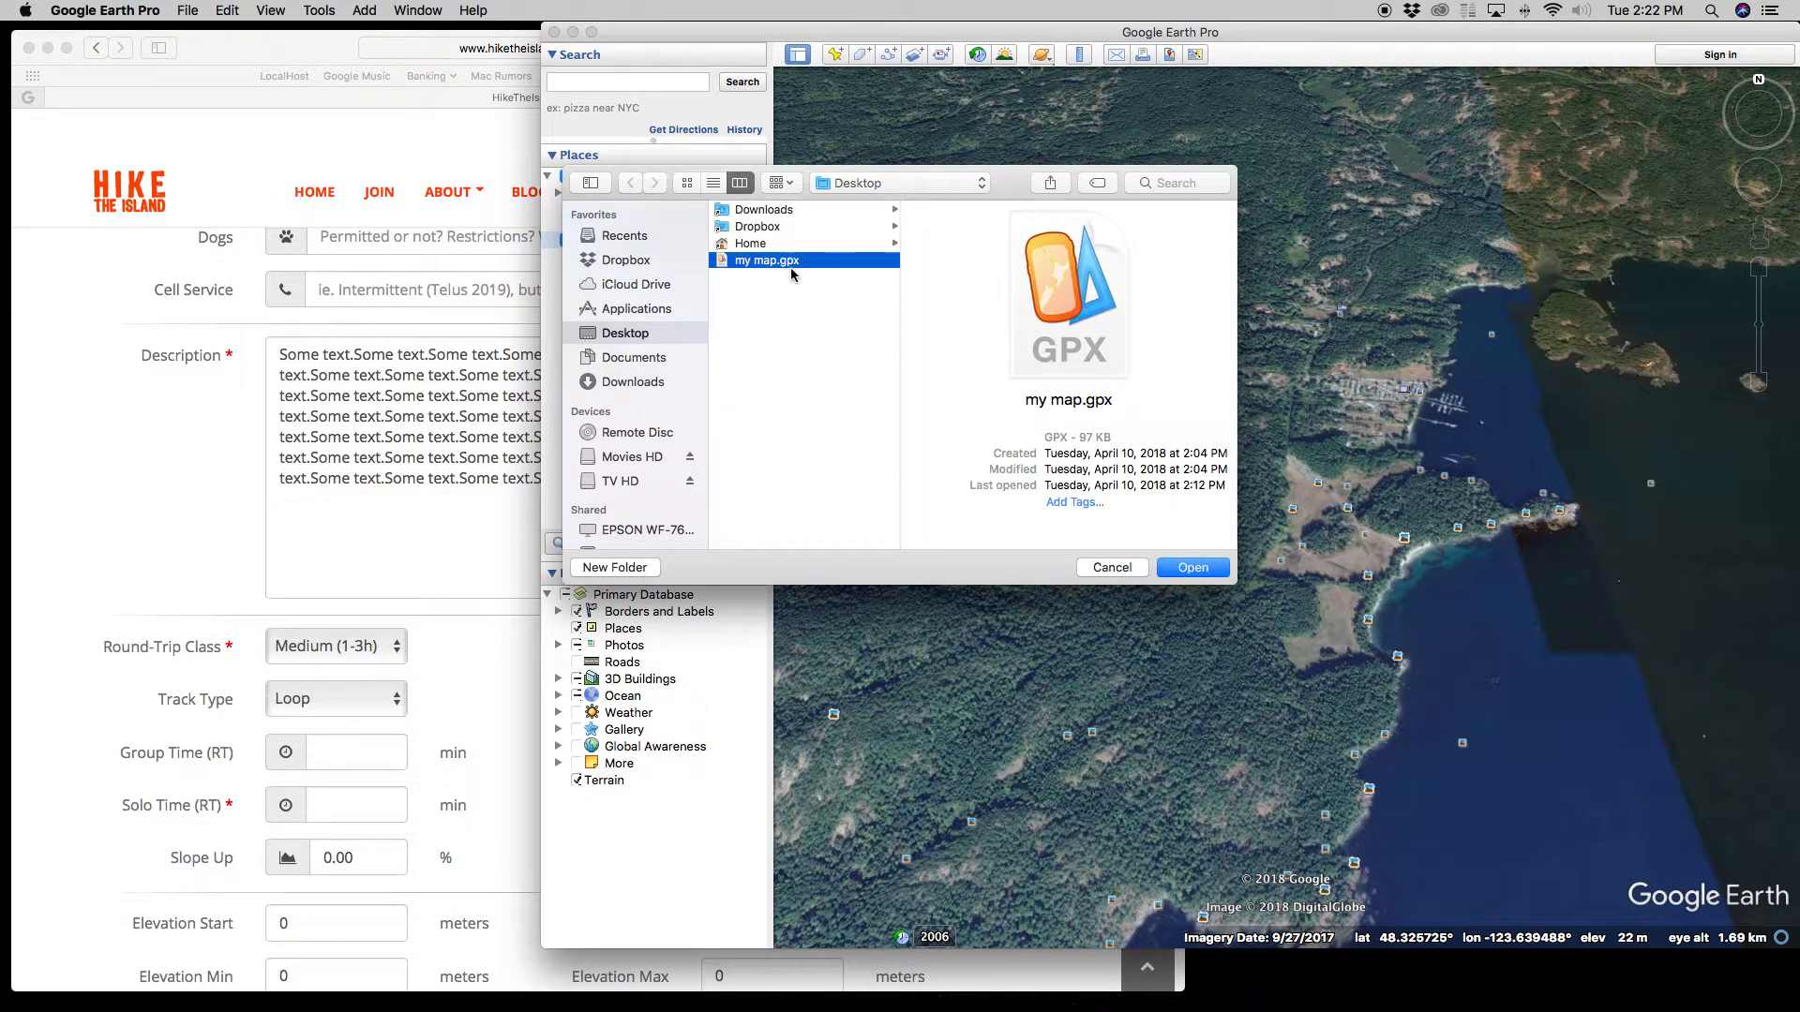
key("Return")
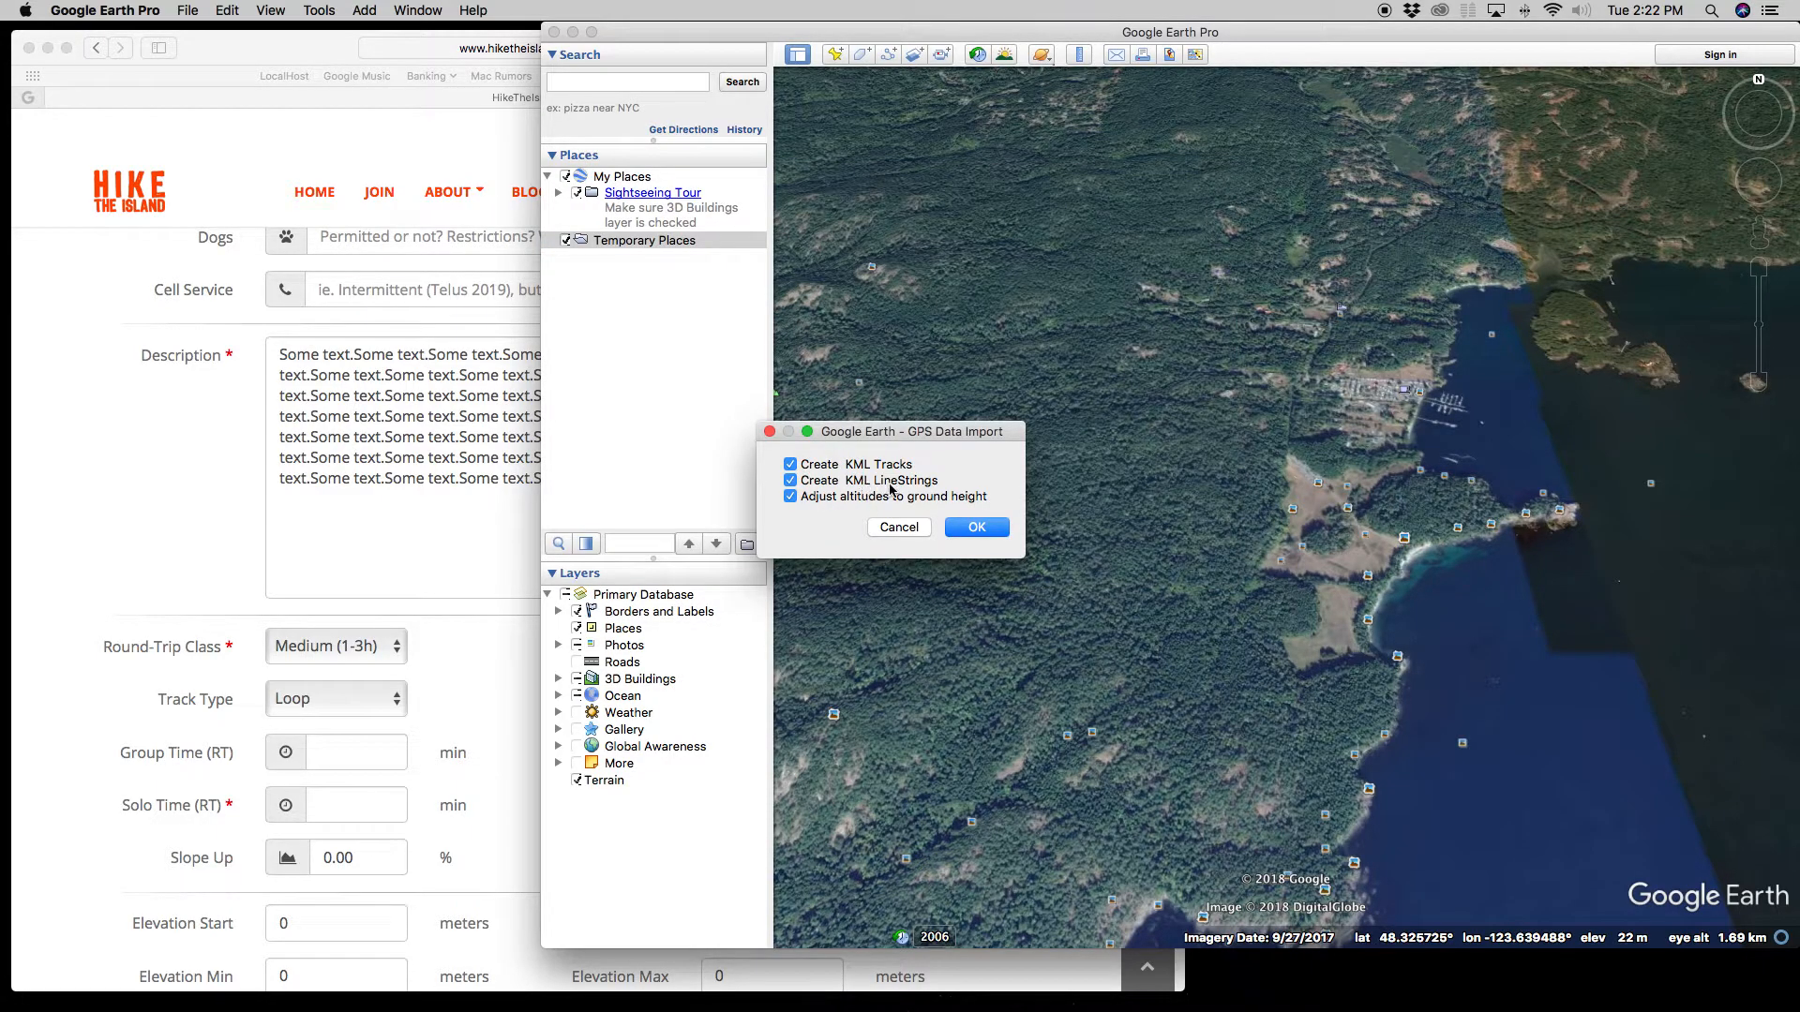
left_click(966, 529)
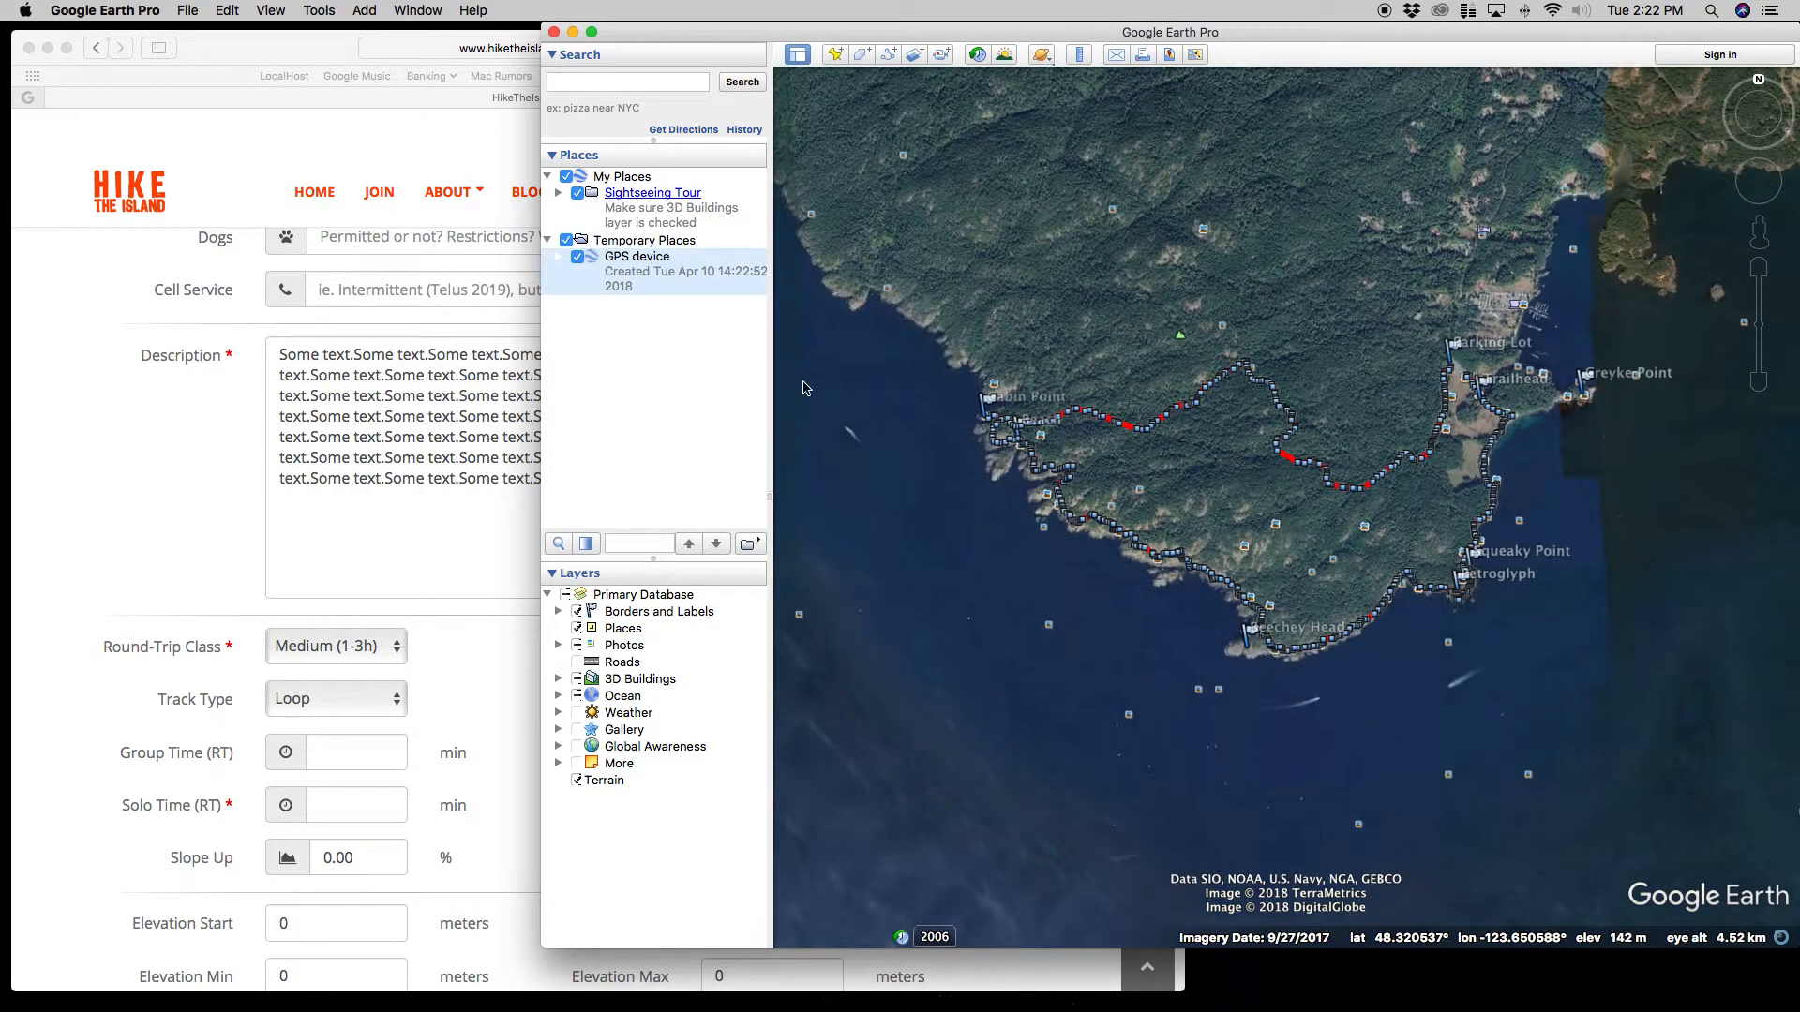
Step: Expand the imported GPS device's tracks and hide all of them except the first one named 2018-03-11, 11:20:13 AM
left_click(559, 257)
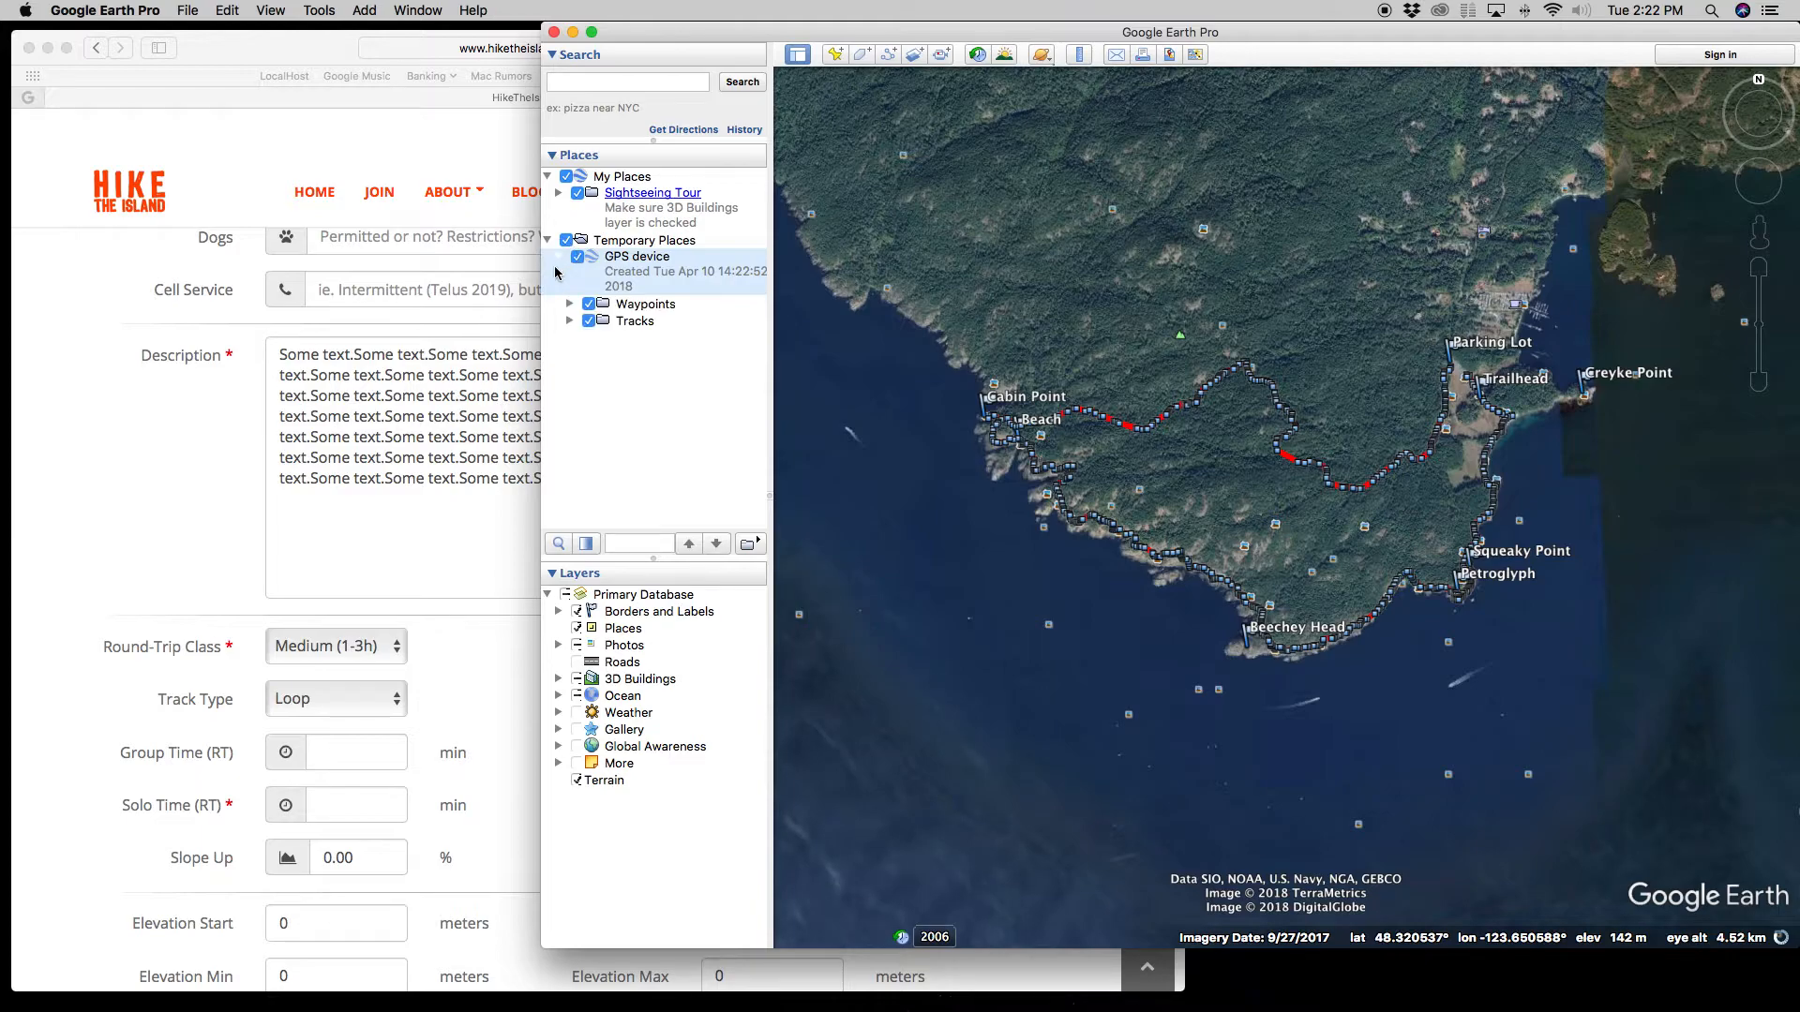
left_click(570, 322)
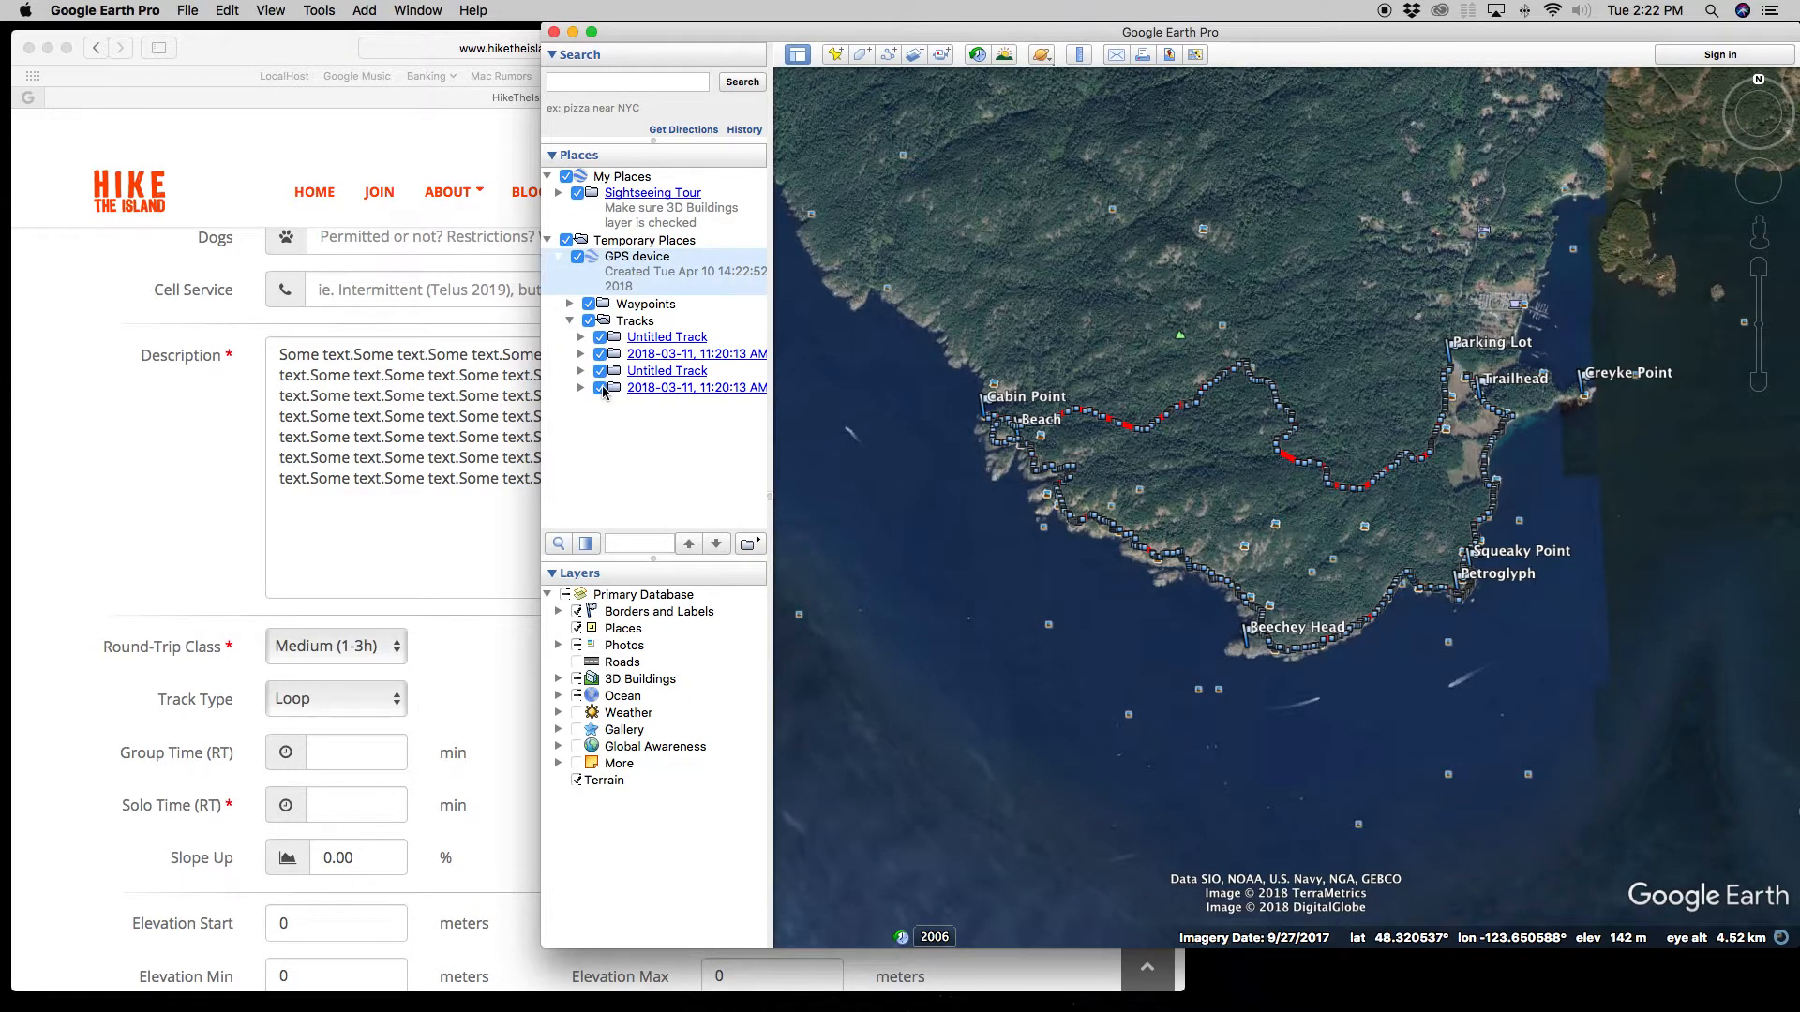
left_click(601, 389)
left_click(600, 372)
left_click(600, 337)
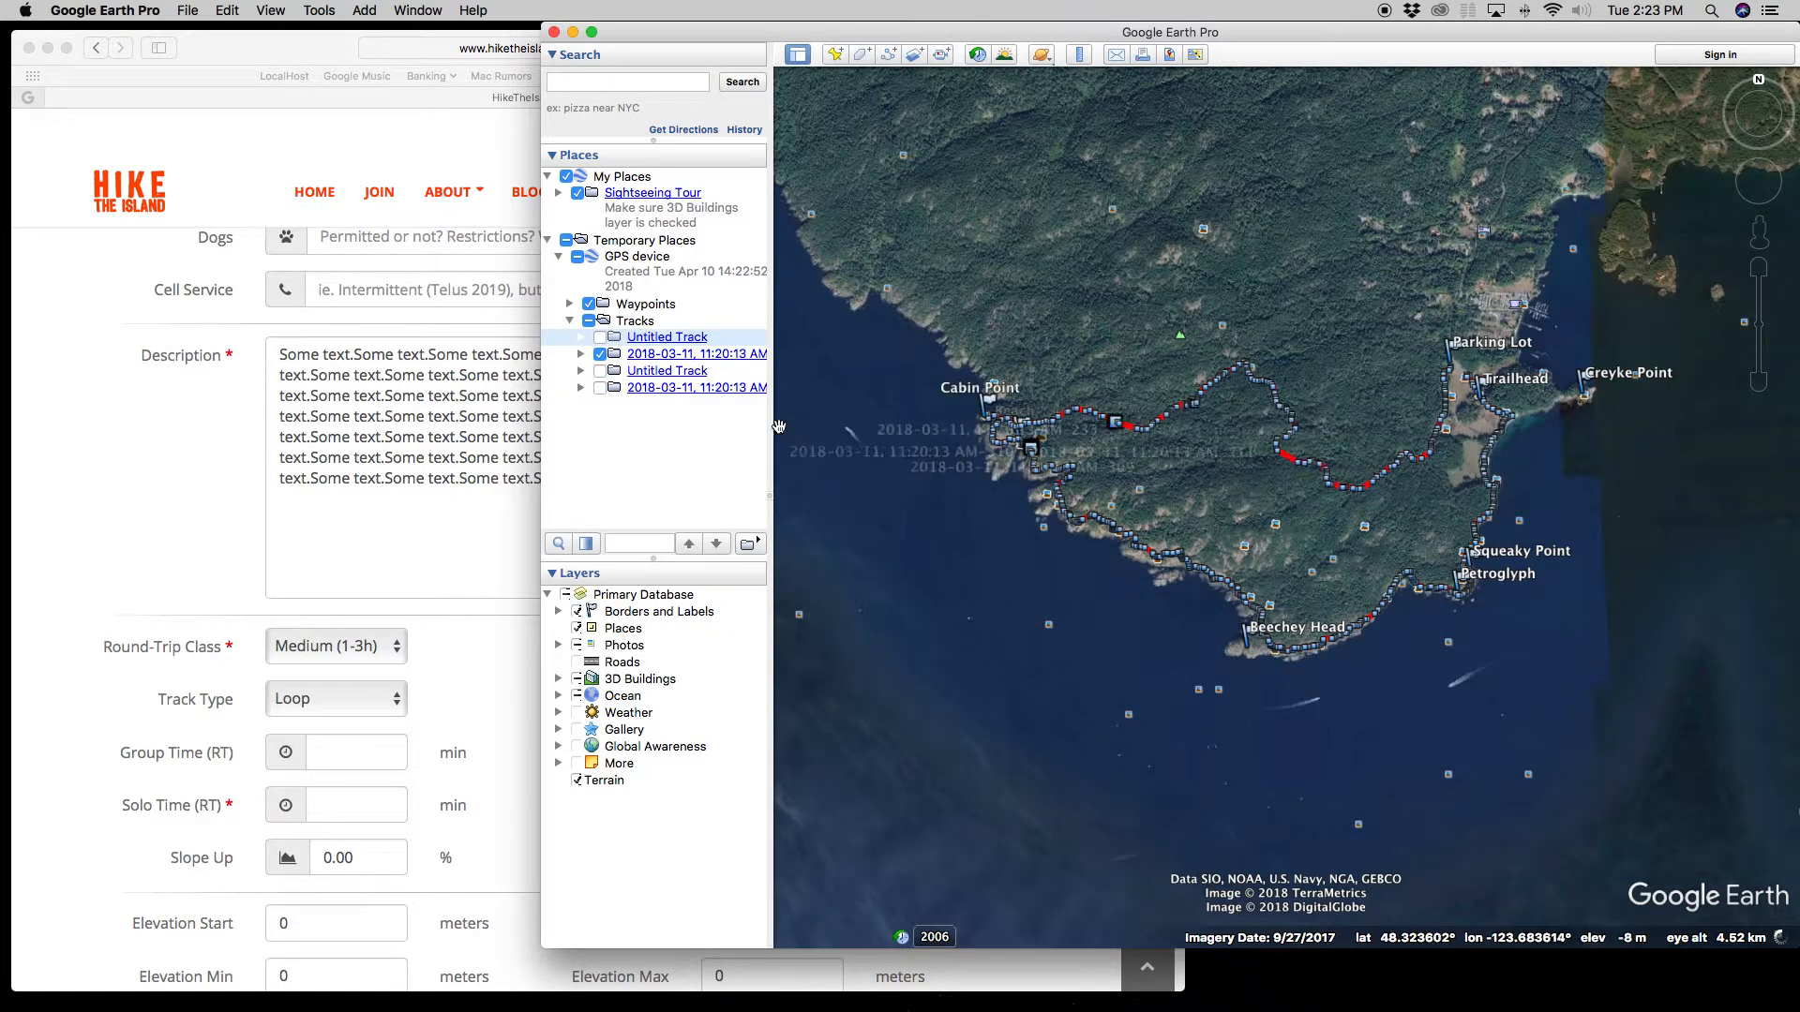
Step: Show the elevation profile of the path inside the visible 2018-03-11, 11:20:13 AM track
right_click(664, 358)
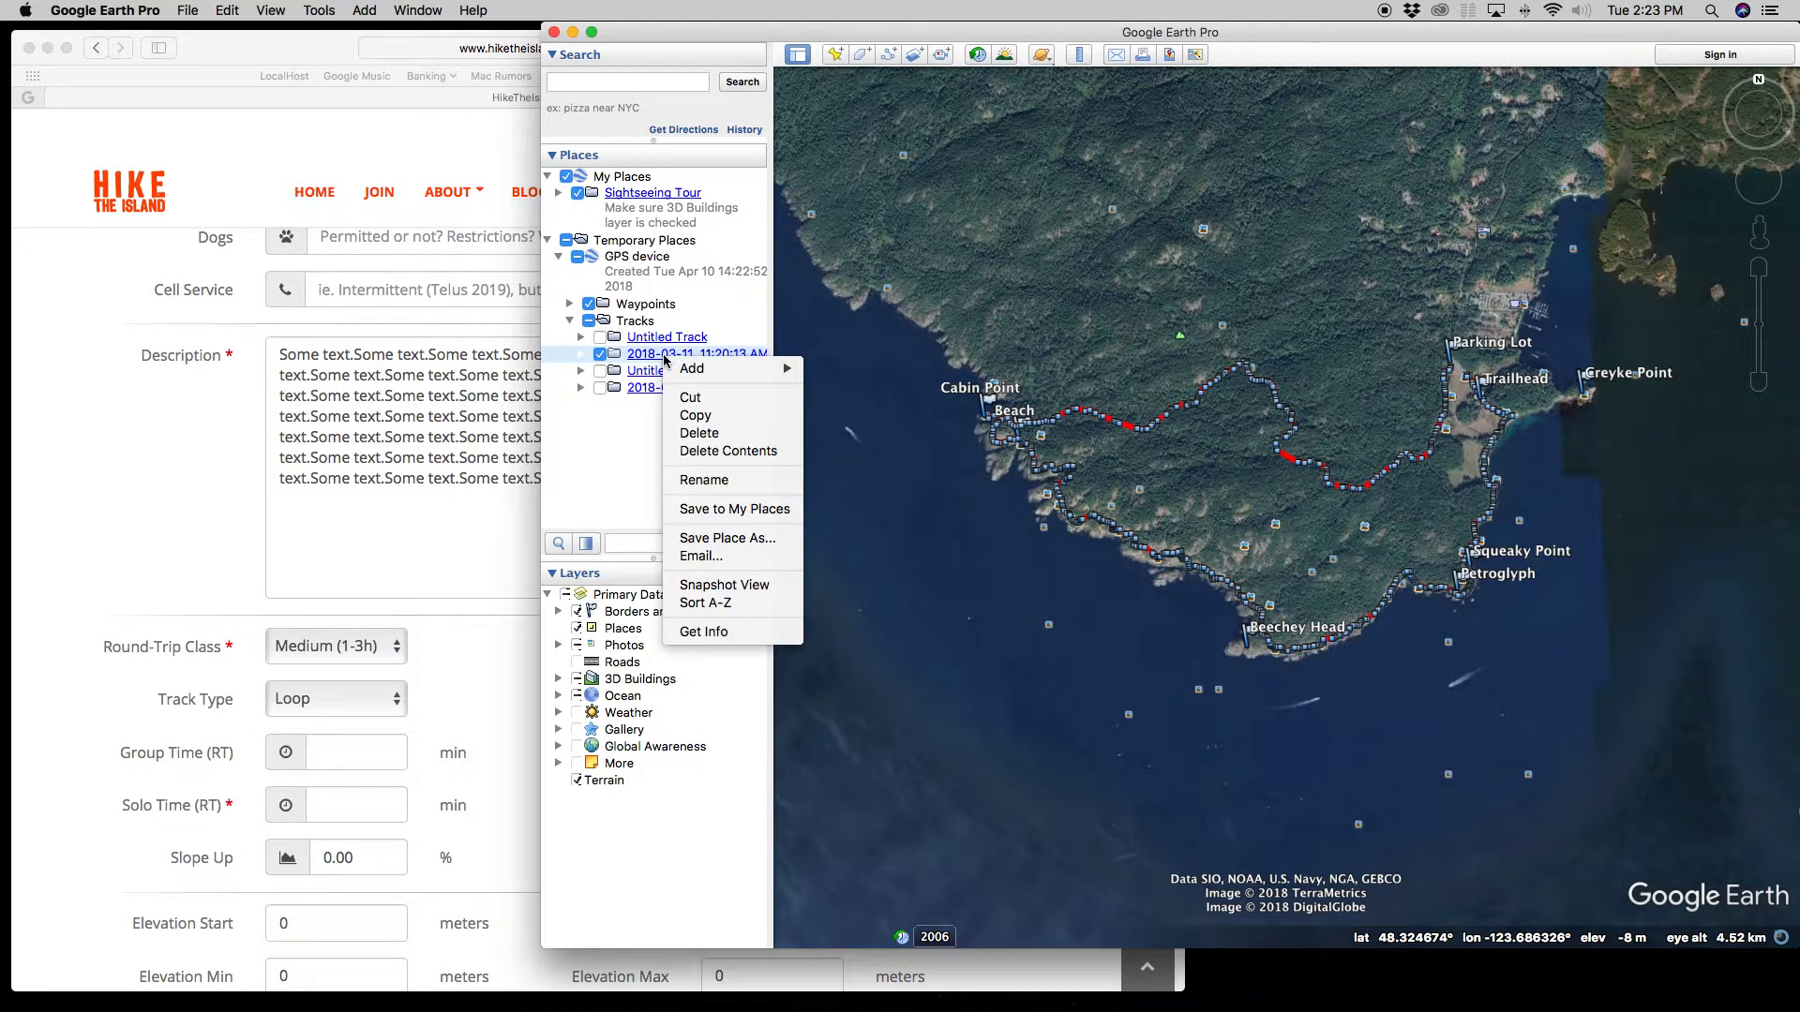
left_click(590, 377)
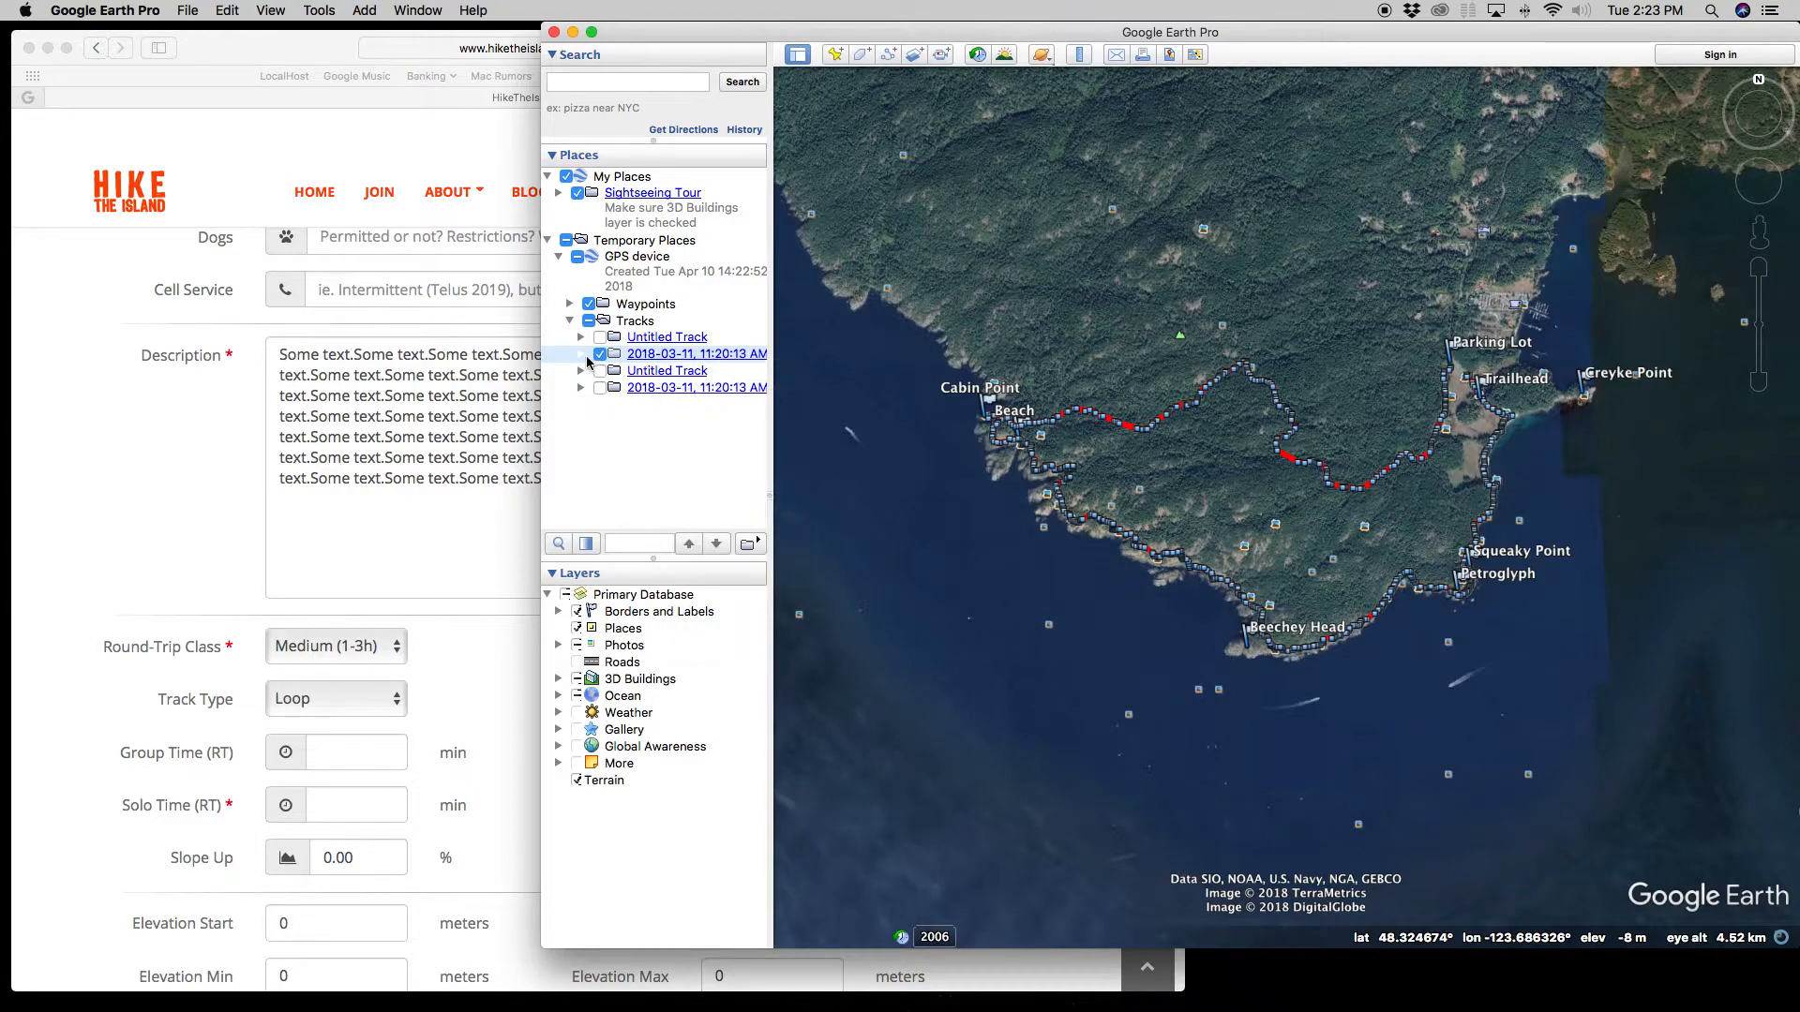
left_click(583, 355)
right_click(653, 393)
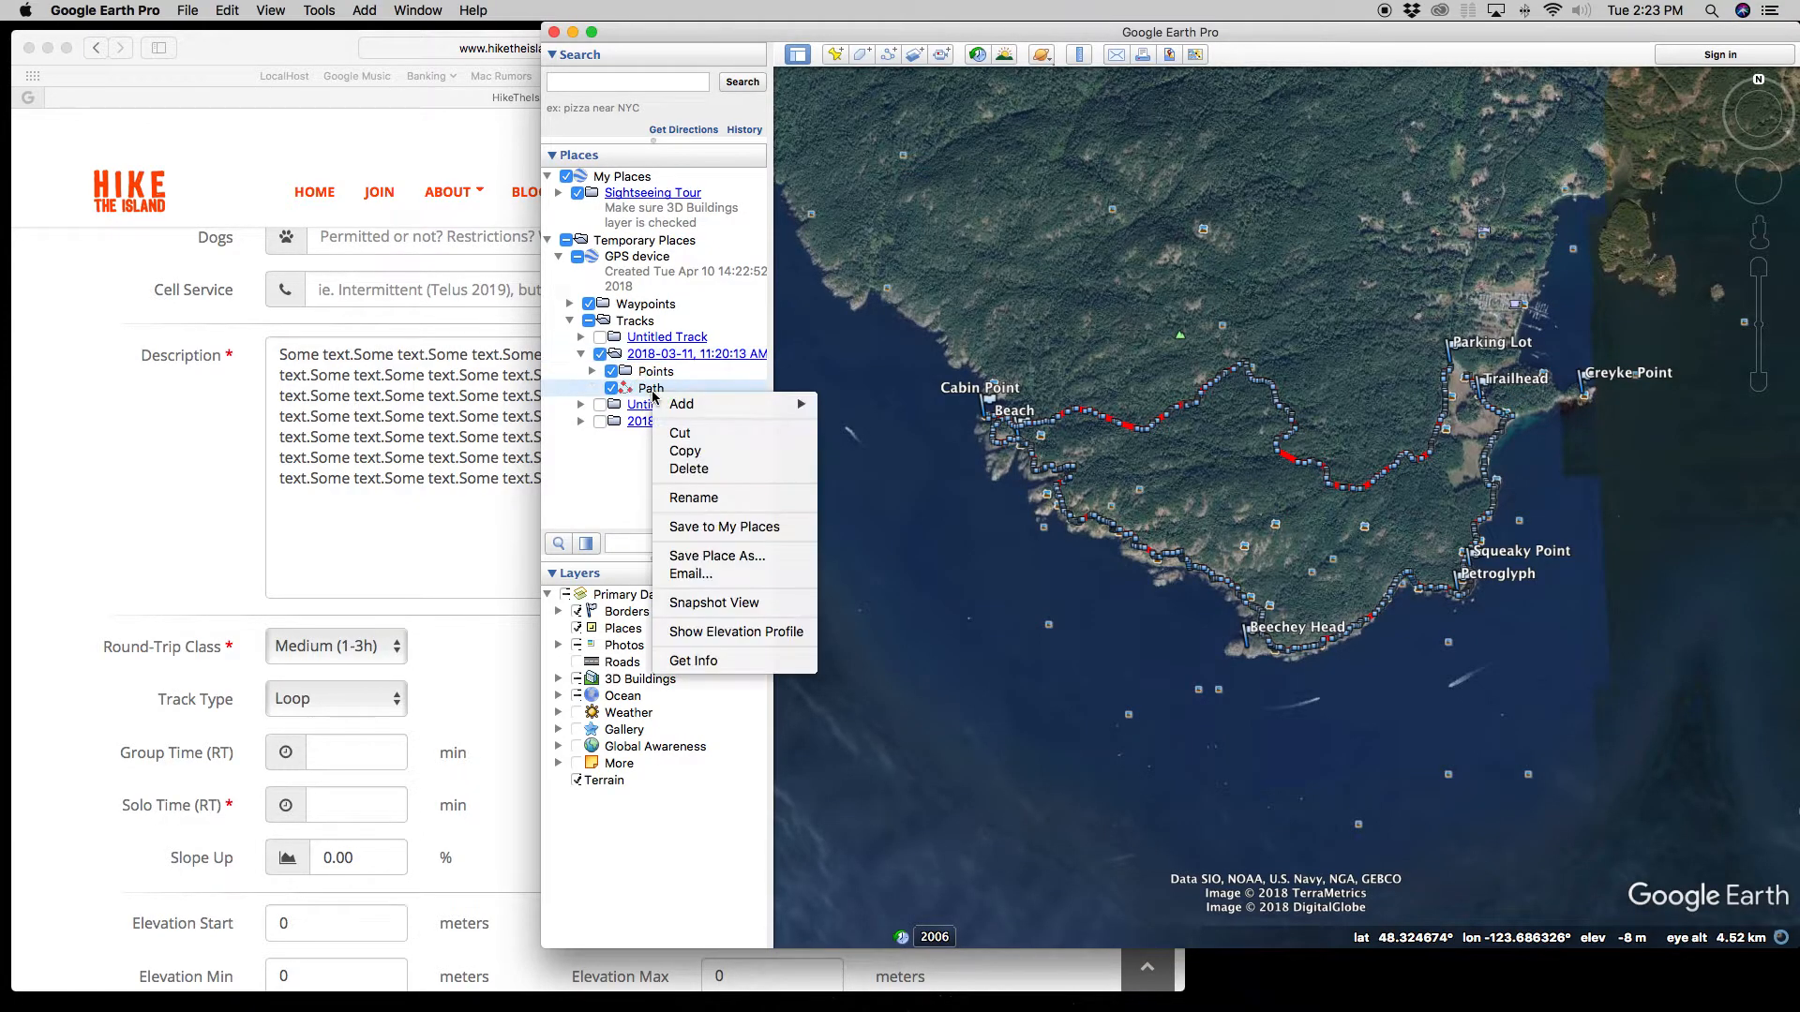
left_click(758, 632)
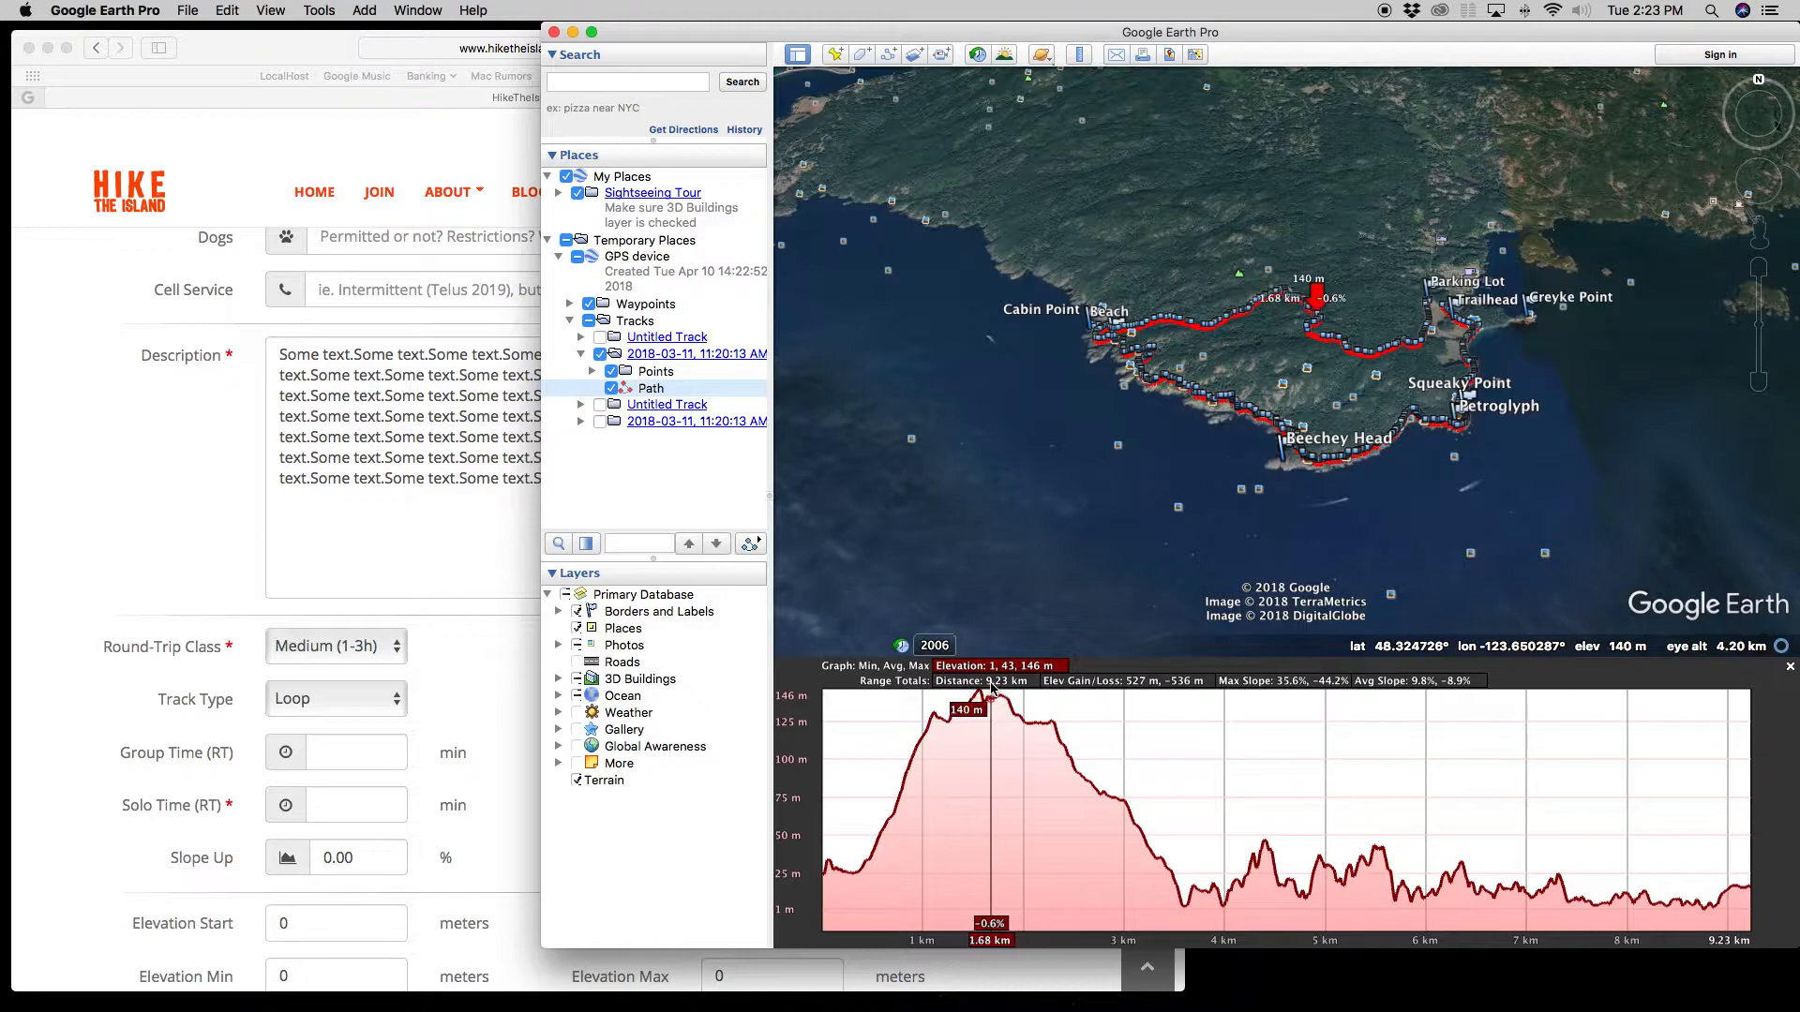
Step: Return to the trail form in Safari and set the distance to 9.23 km
left_click(478, 647)
left_click(779, 684)
type("9.23")
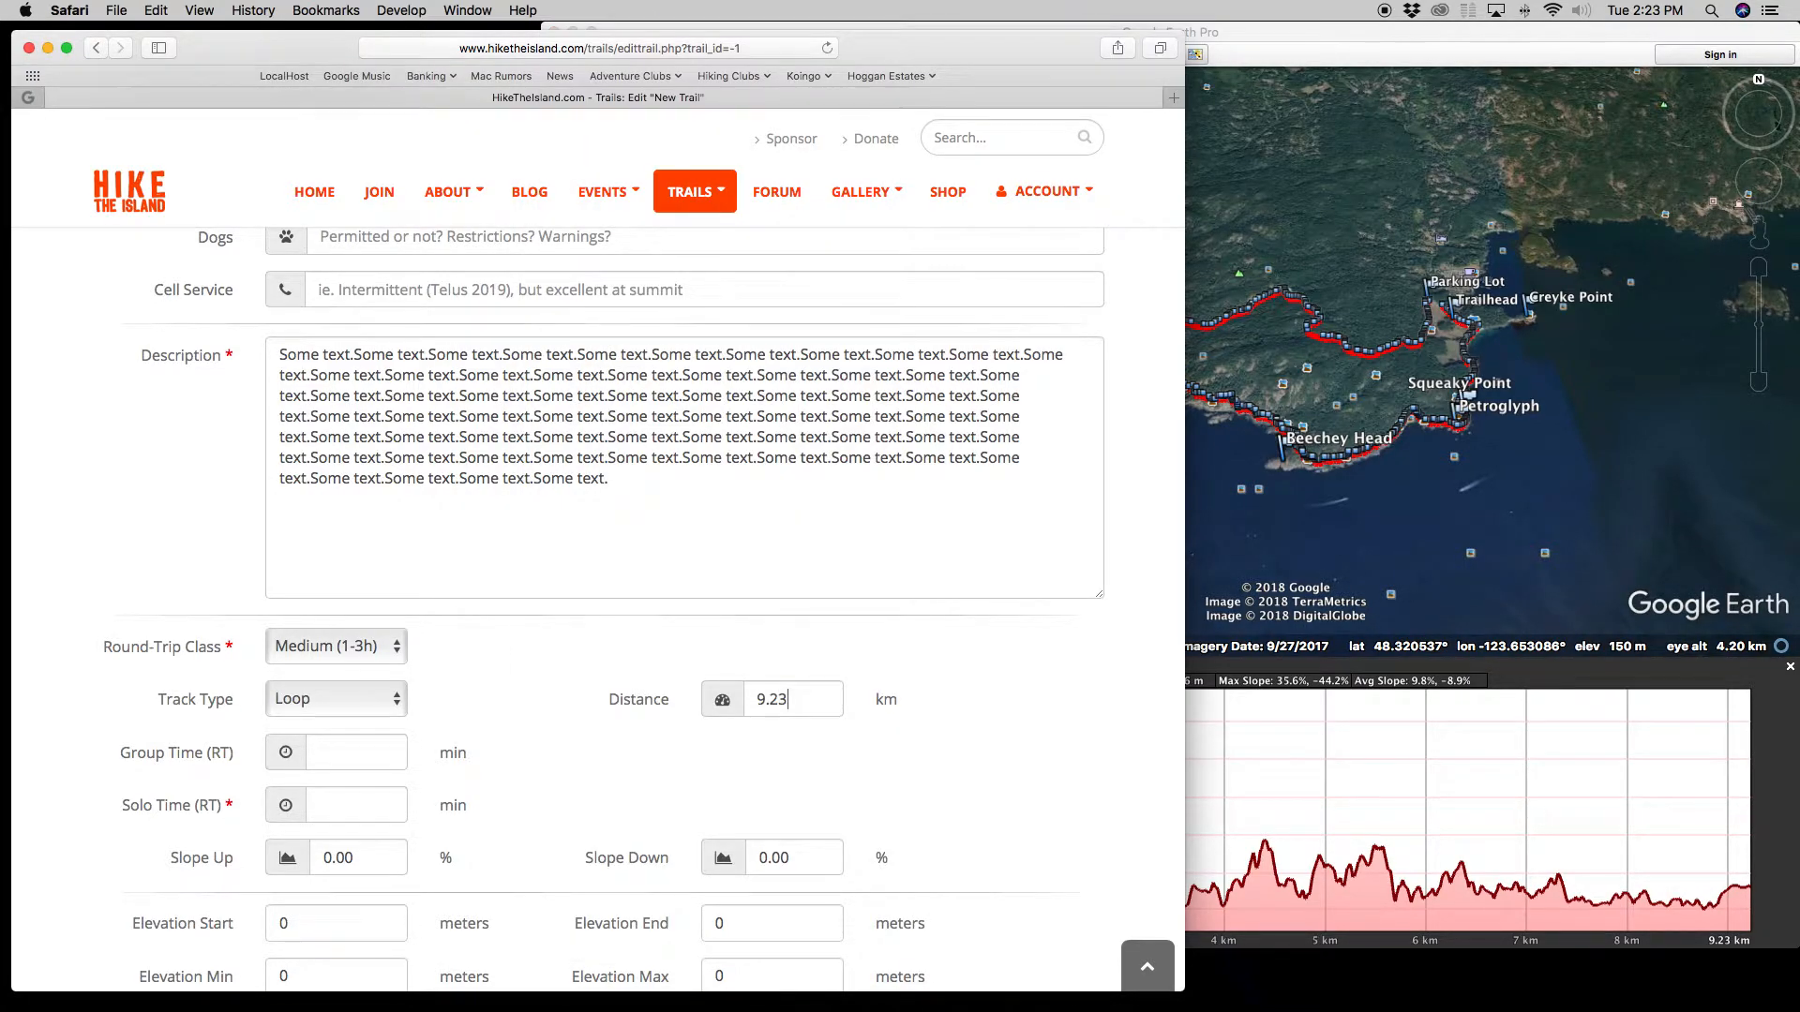
Step: Set the round-trip solo time to 240 minutes in the trail form
left_click_drag(548, 806, 405, 803)
left_click(389, 804)
type("240")
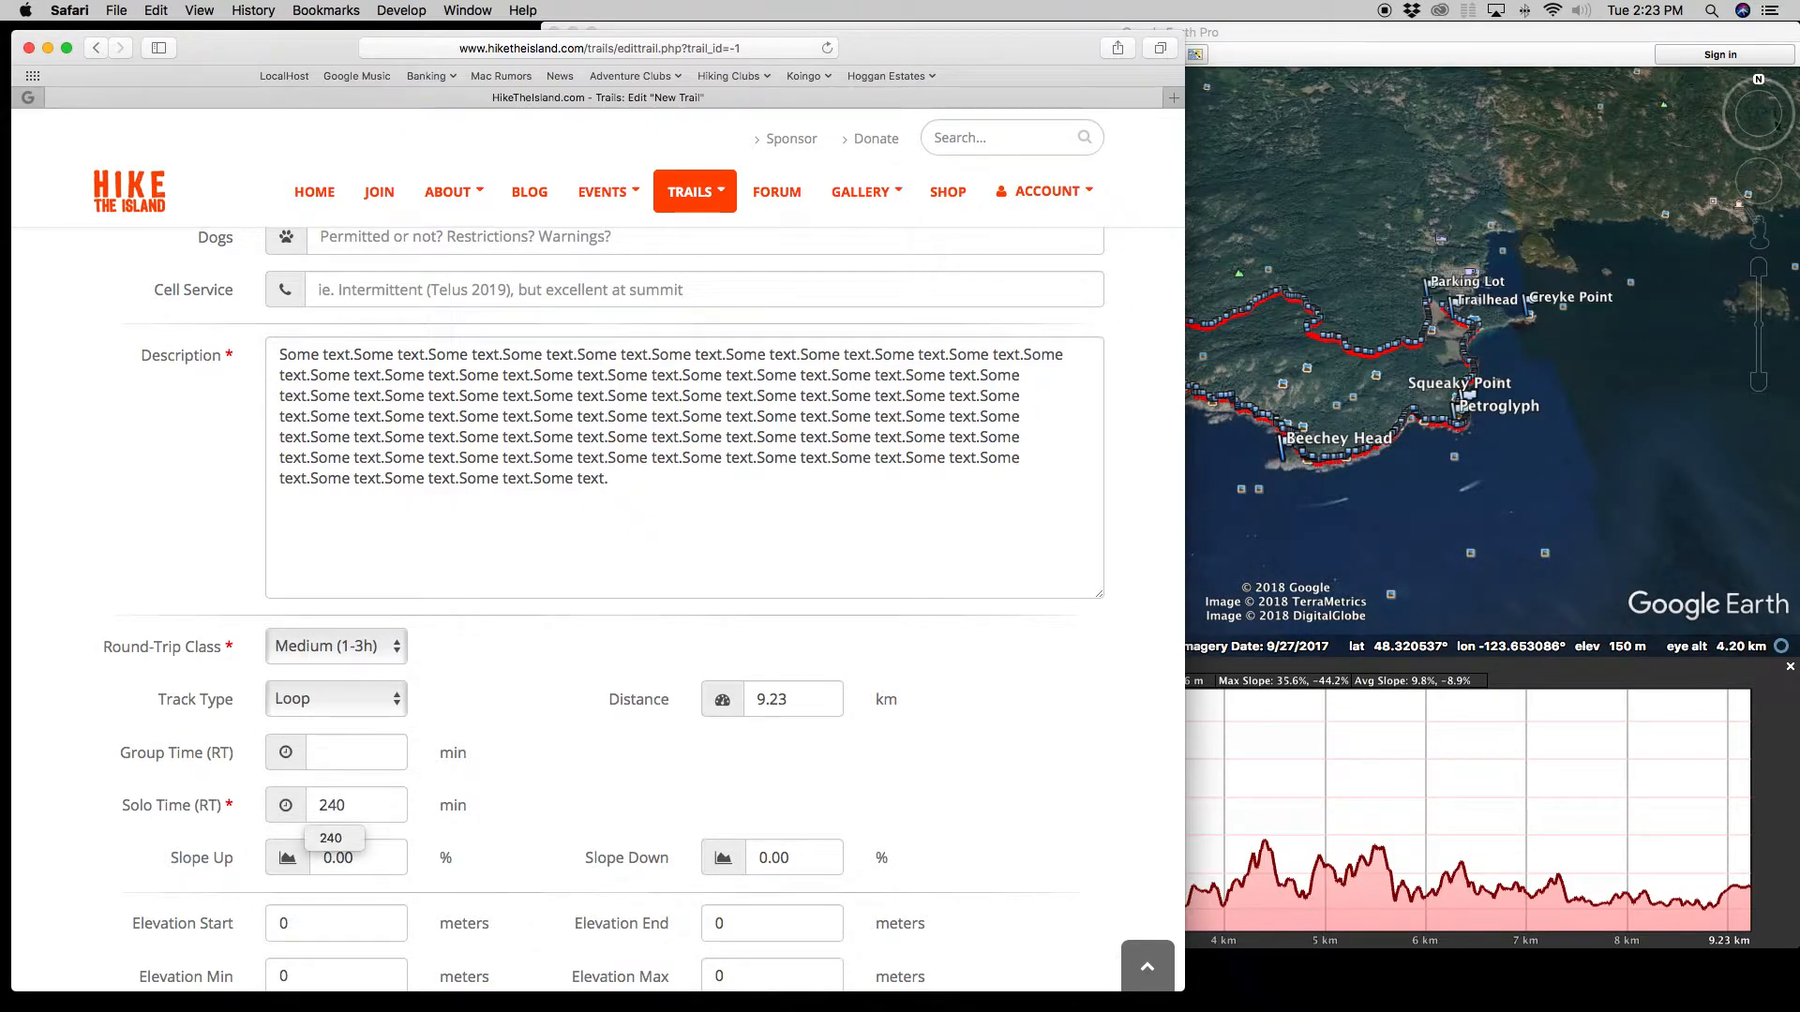
left_click(527, 803)
Step: Using the average slope from the Google Earth Pro elevation profile, set Slope Up to 9.8 % and Slope Down to -9.8 %
left_click_drag(380, 857, 292, 863)
left_click(802, 868)
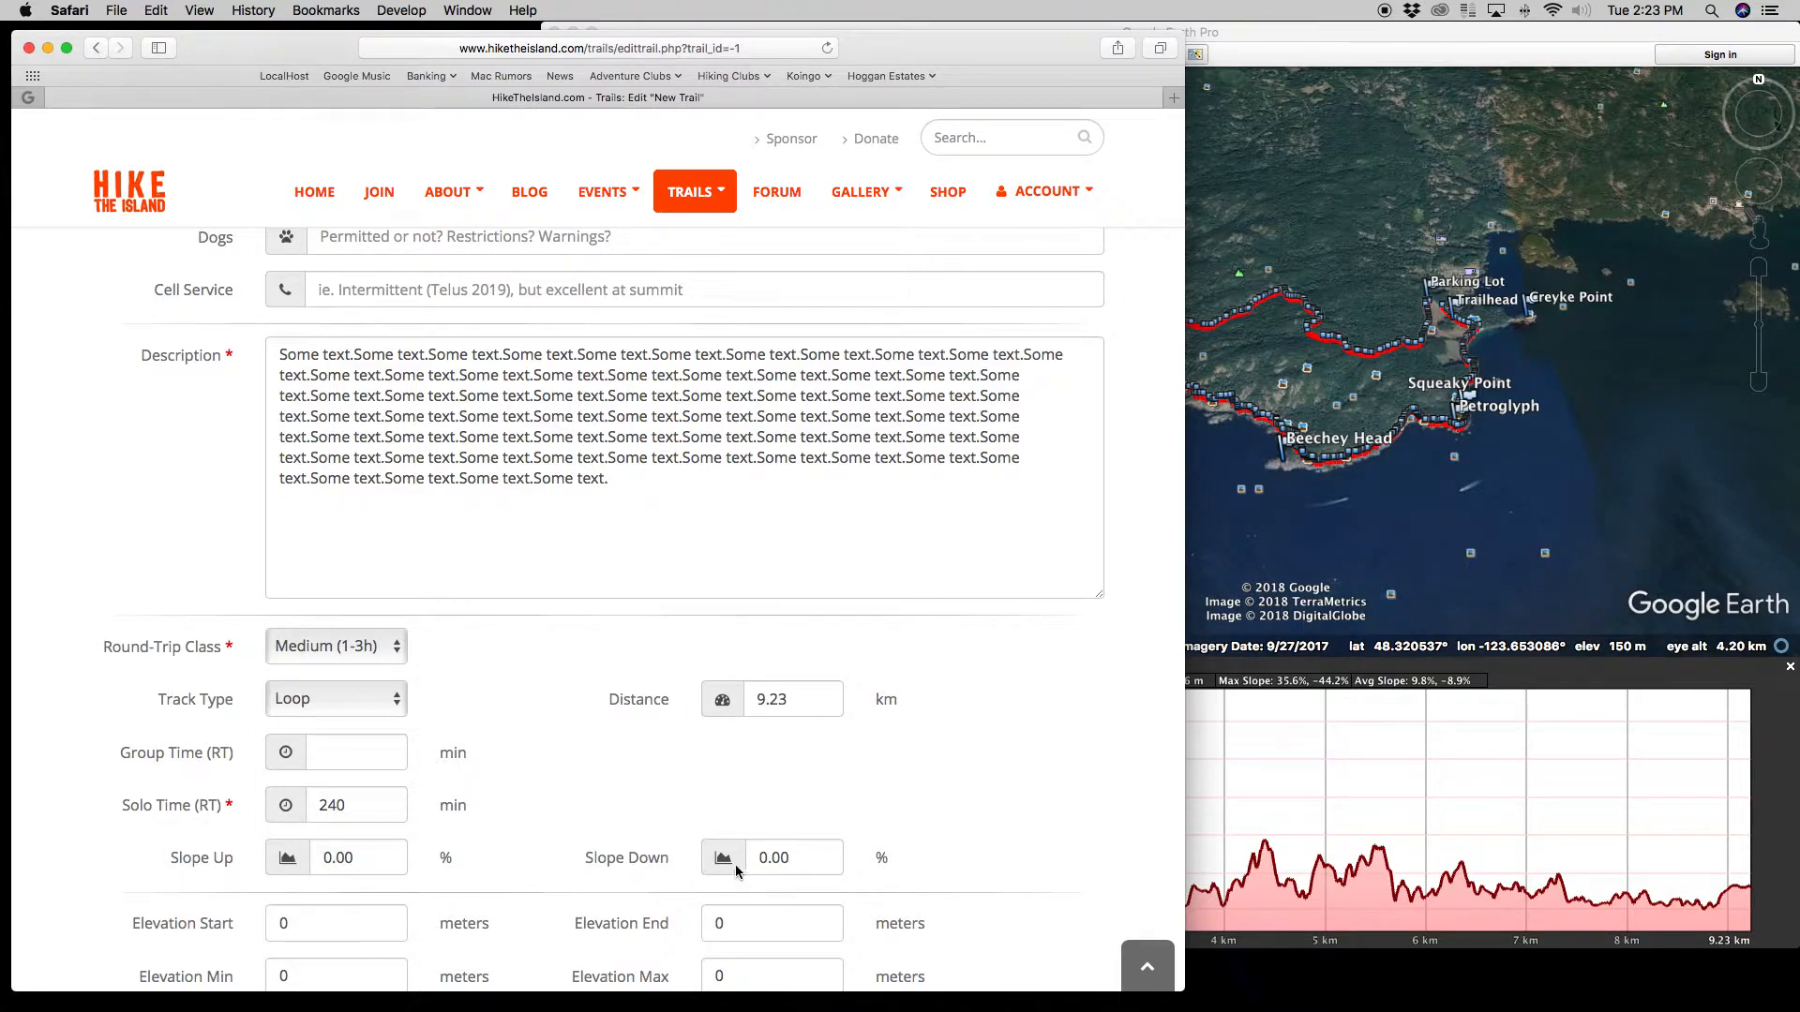
left_click(1482, 667)
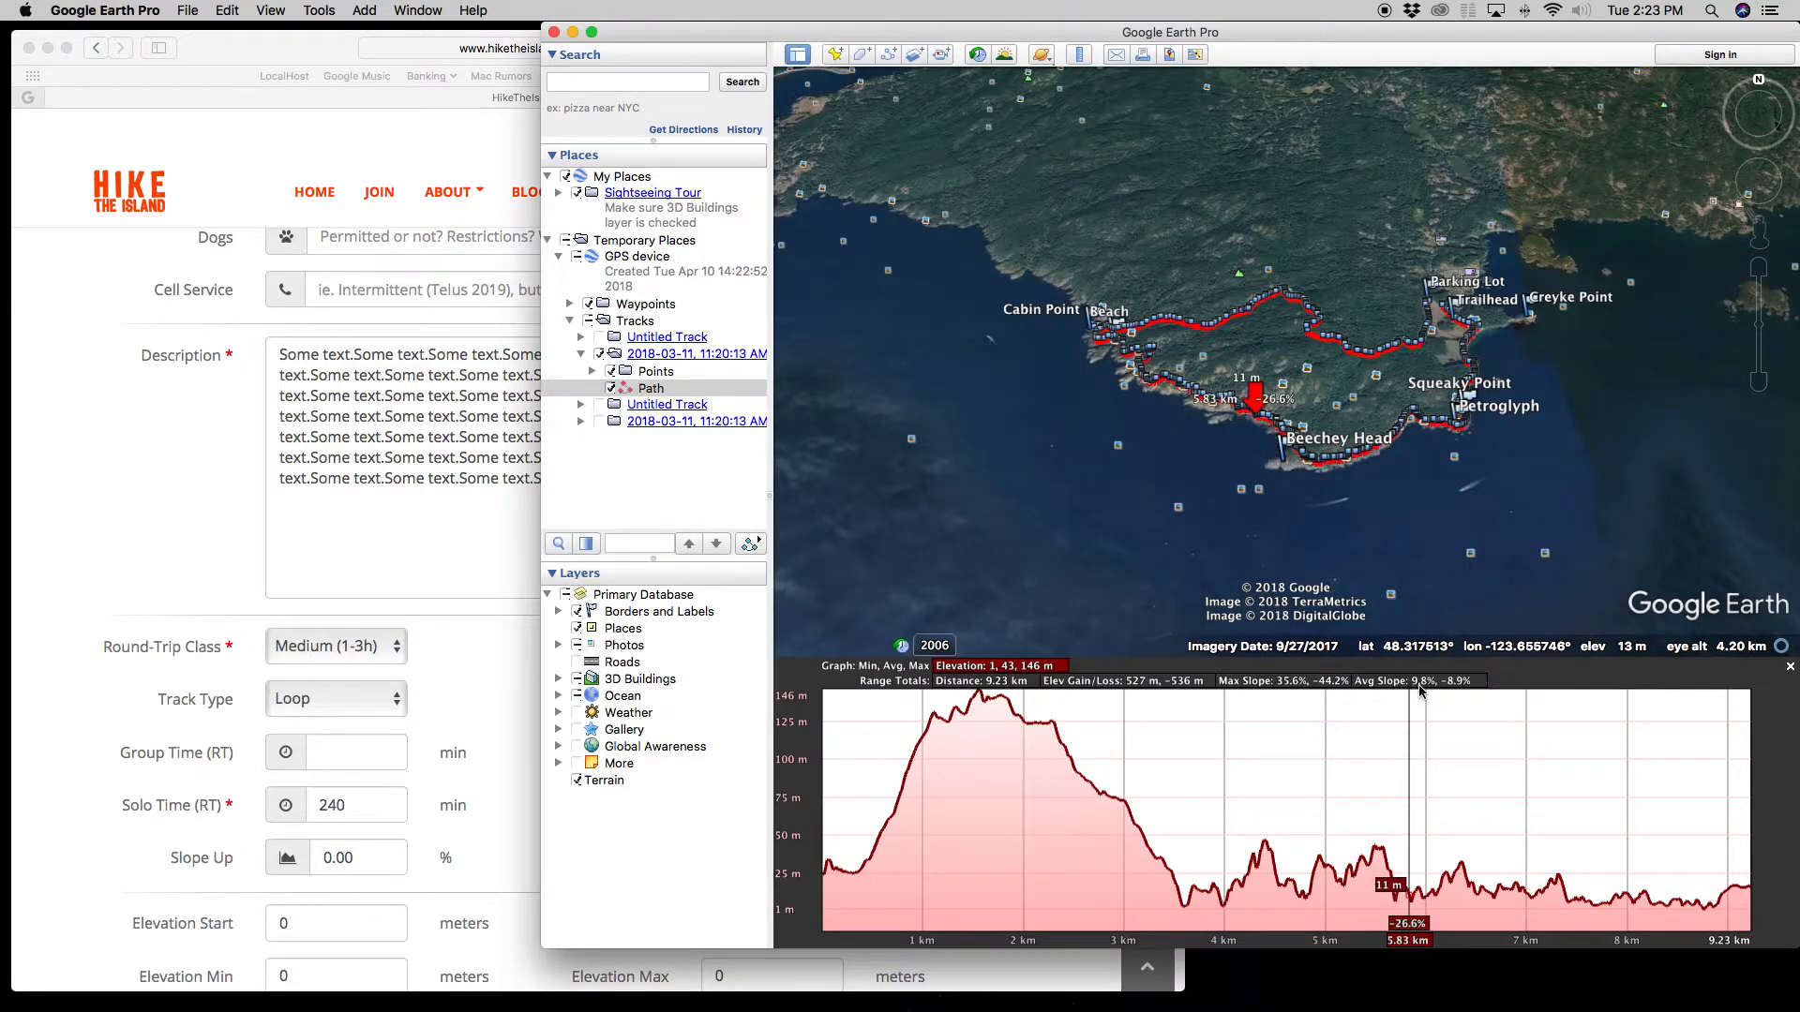
left_click_drag(357, 858, 293, 841)
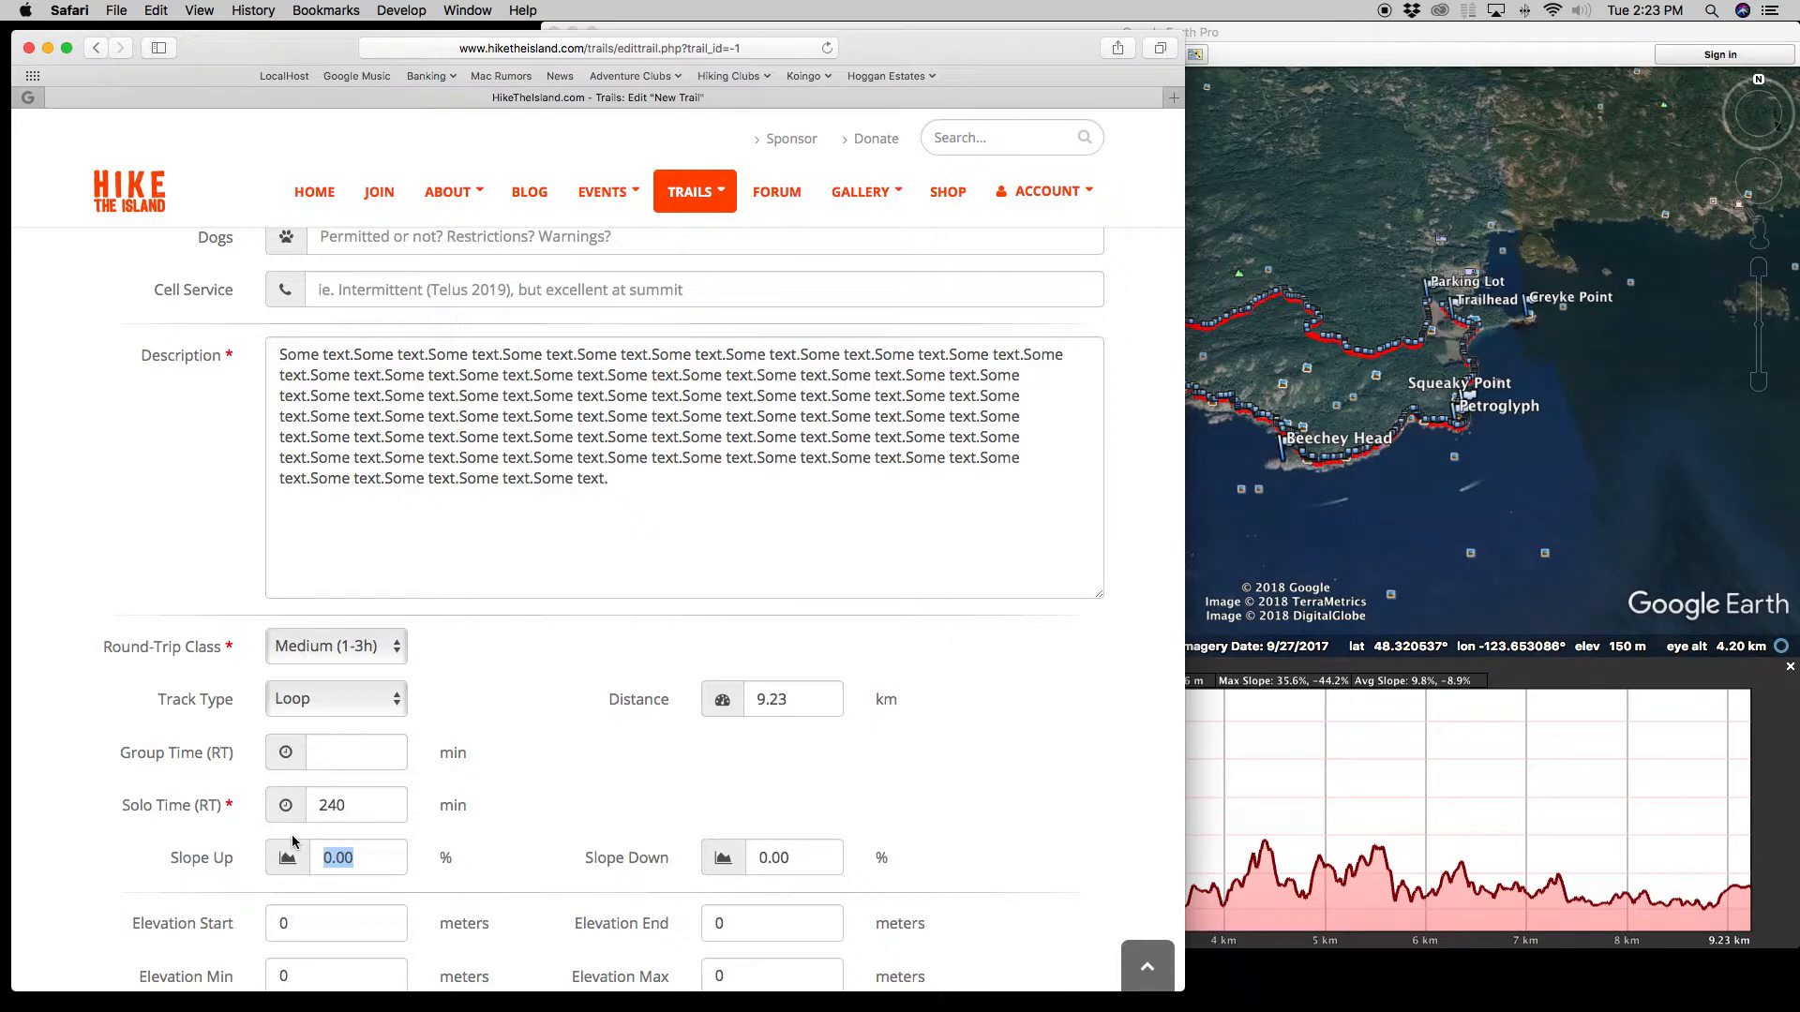
type("9.8")
key("Tab")
type("-9.8")
Step: Read the track's starting elevation in the Google Earth Pro profile and enter 25 meters for both Elevation Start and Elevation End
scroll(465, 768, "down", 4)
left_click(238, 714)
left_click(1415, 671)
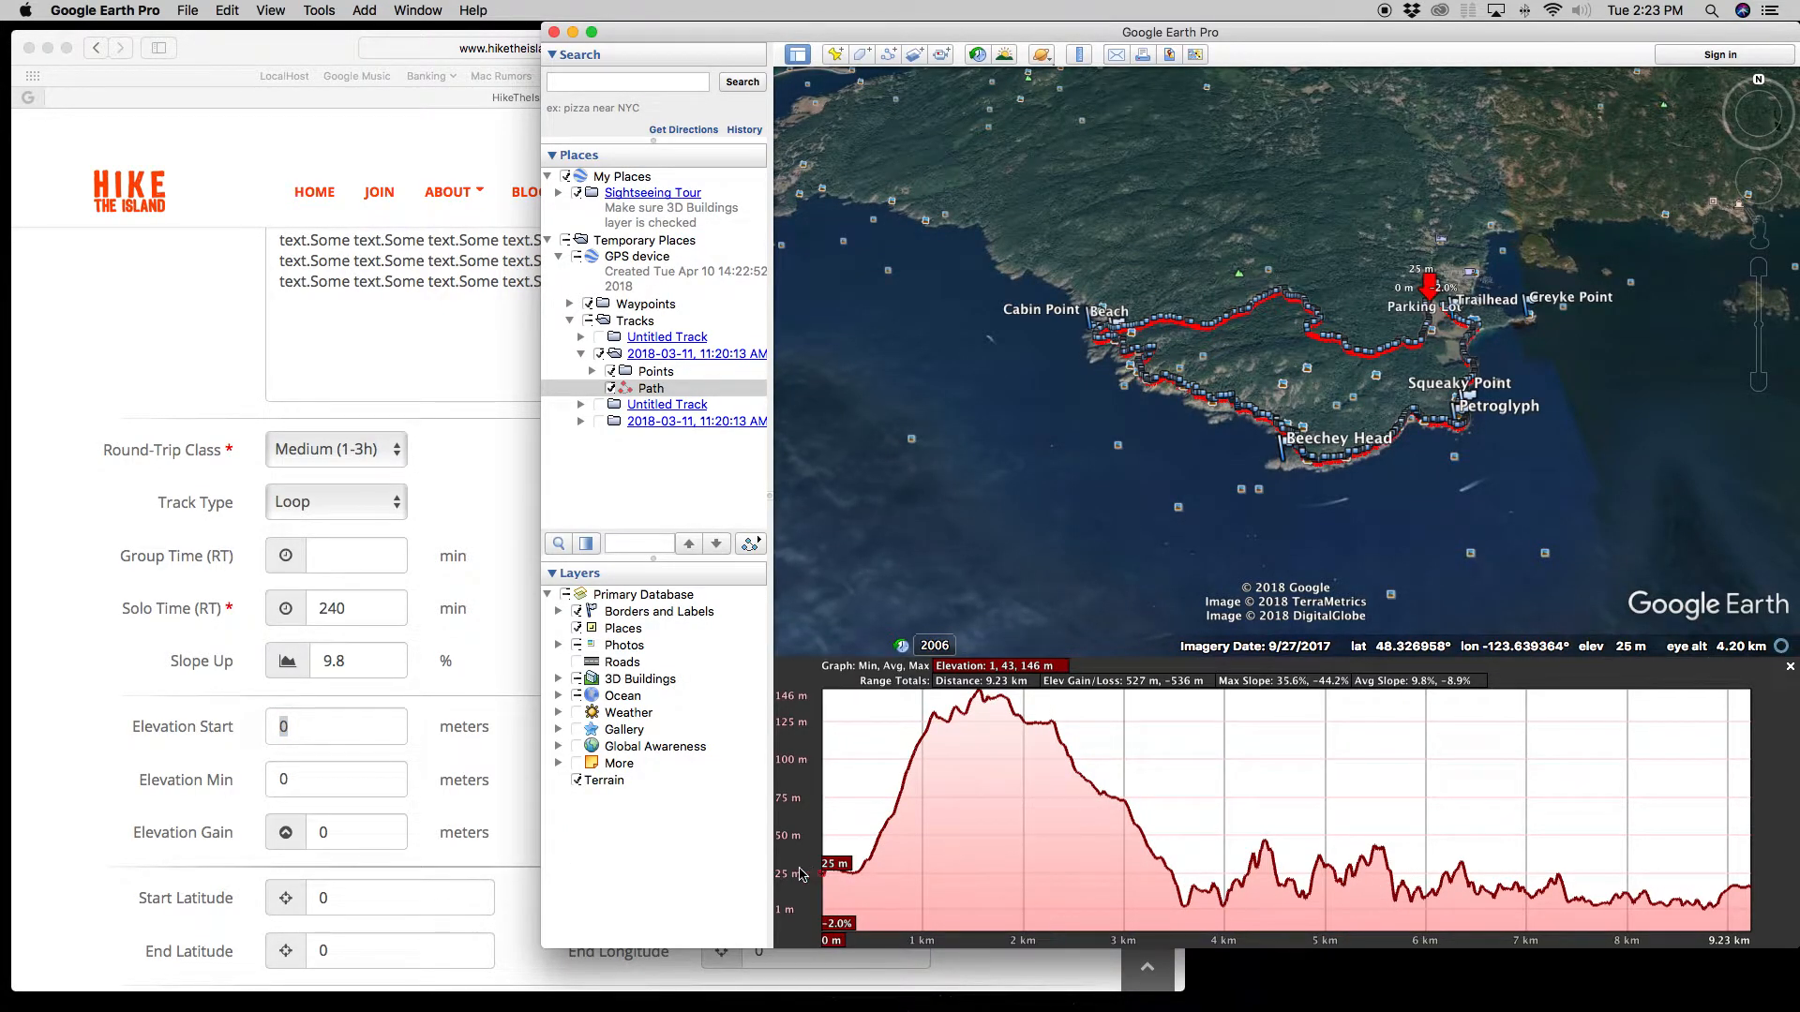
left_click(352, 807)
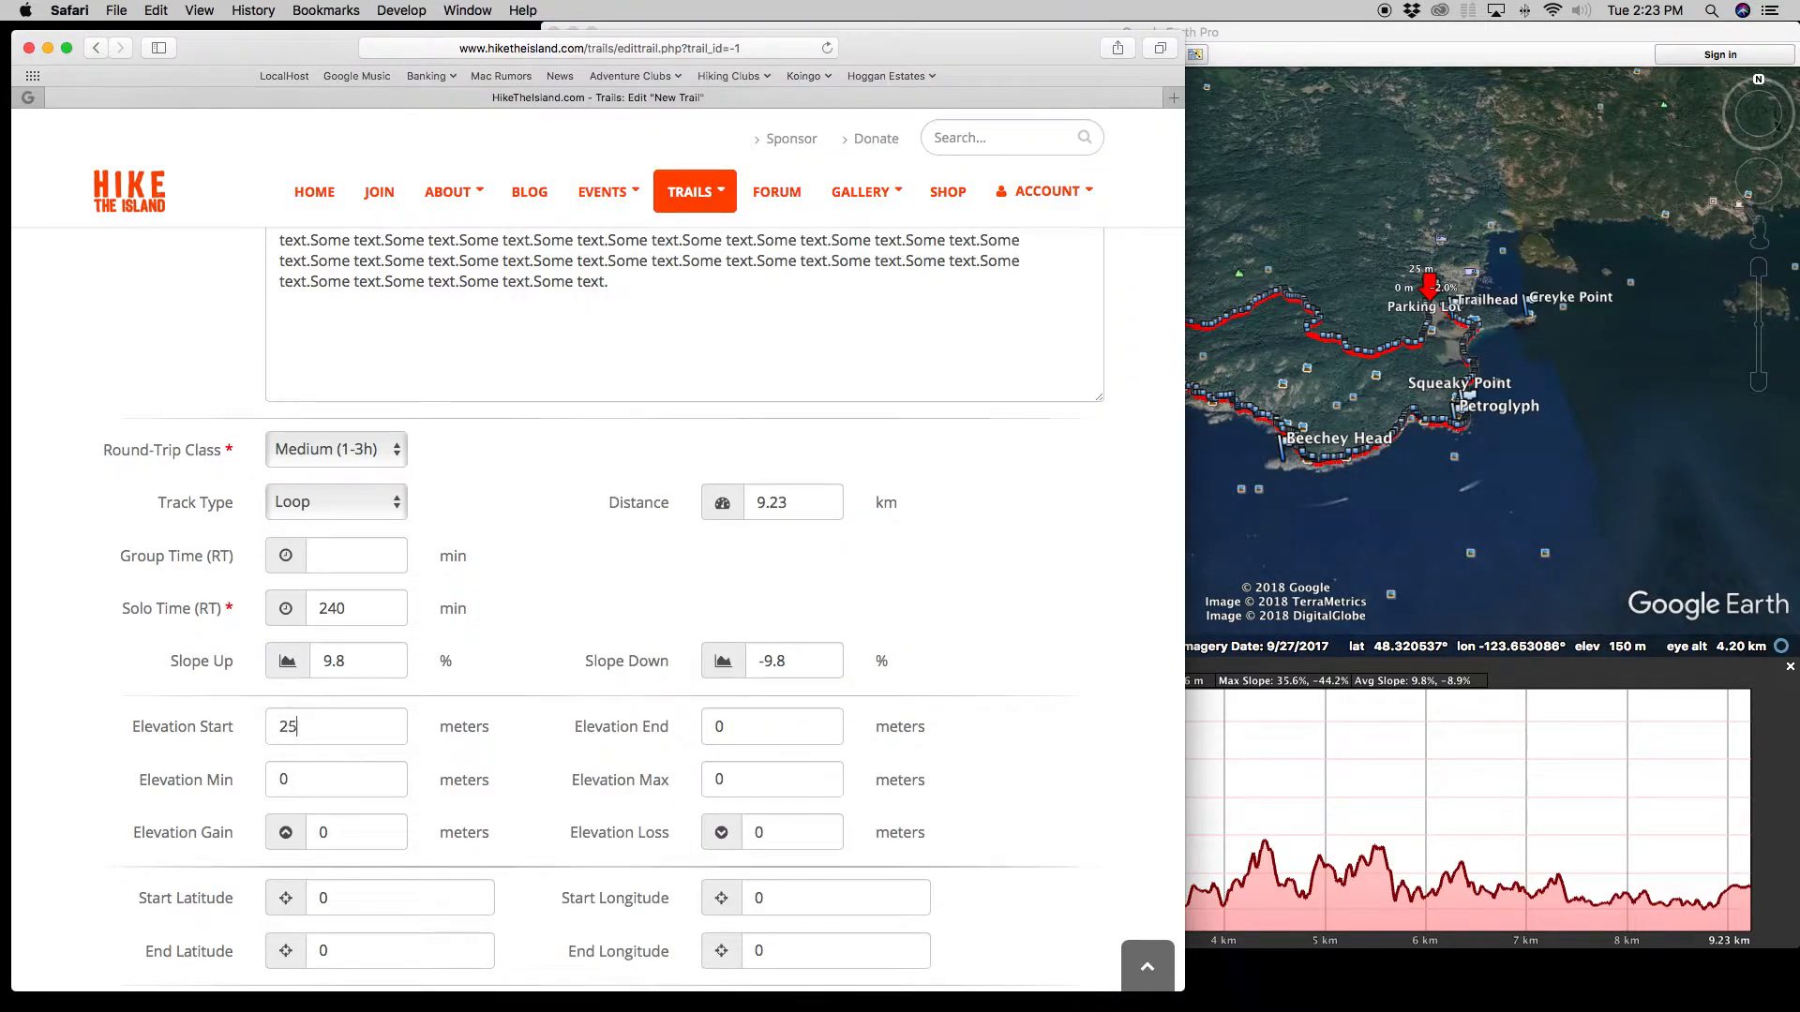
type("5")
key("Tab")
type("25")
Step: Using the profile's elevation range in Google Earth Pro, set Elevation Min to 1 meter and Elevation Max to 146 meters
left_click(379, 781)
left_click(1284, 673)
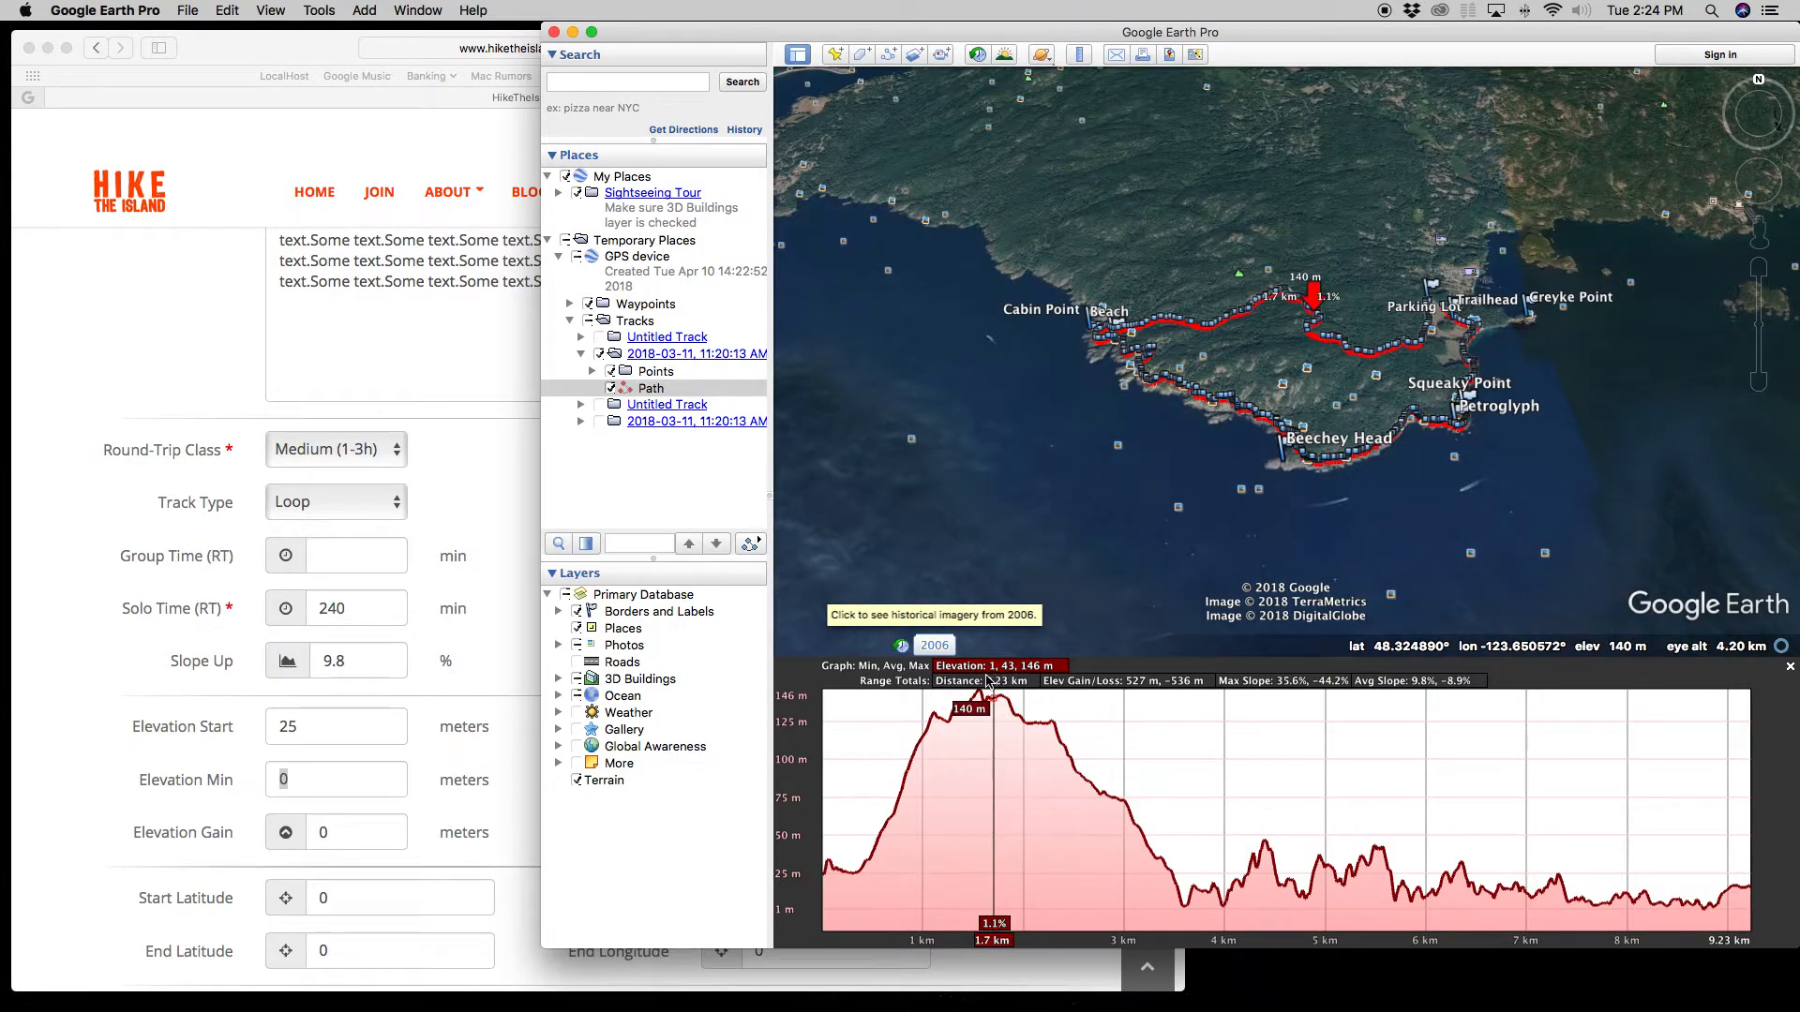
left_click(337, 780)
type("1")
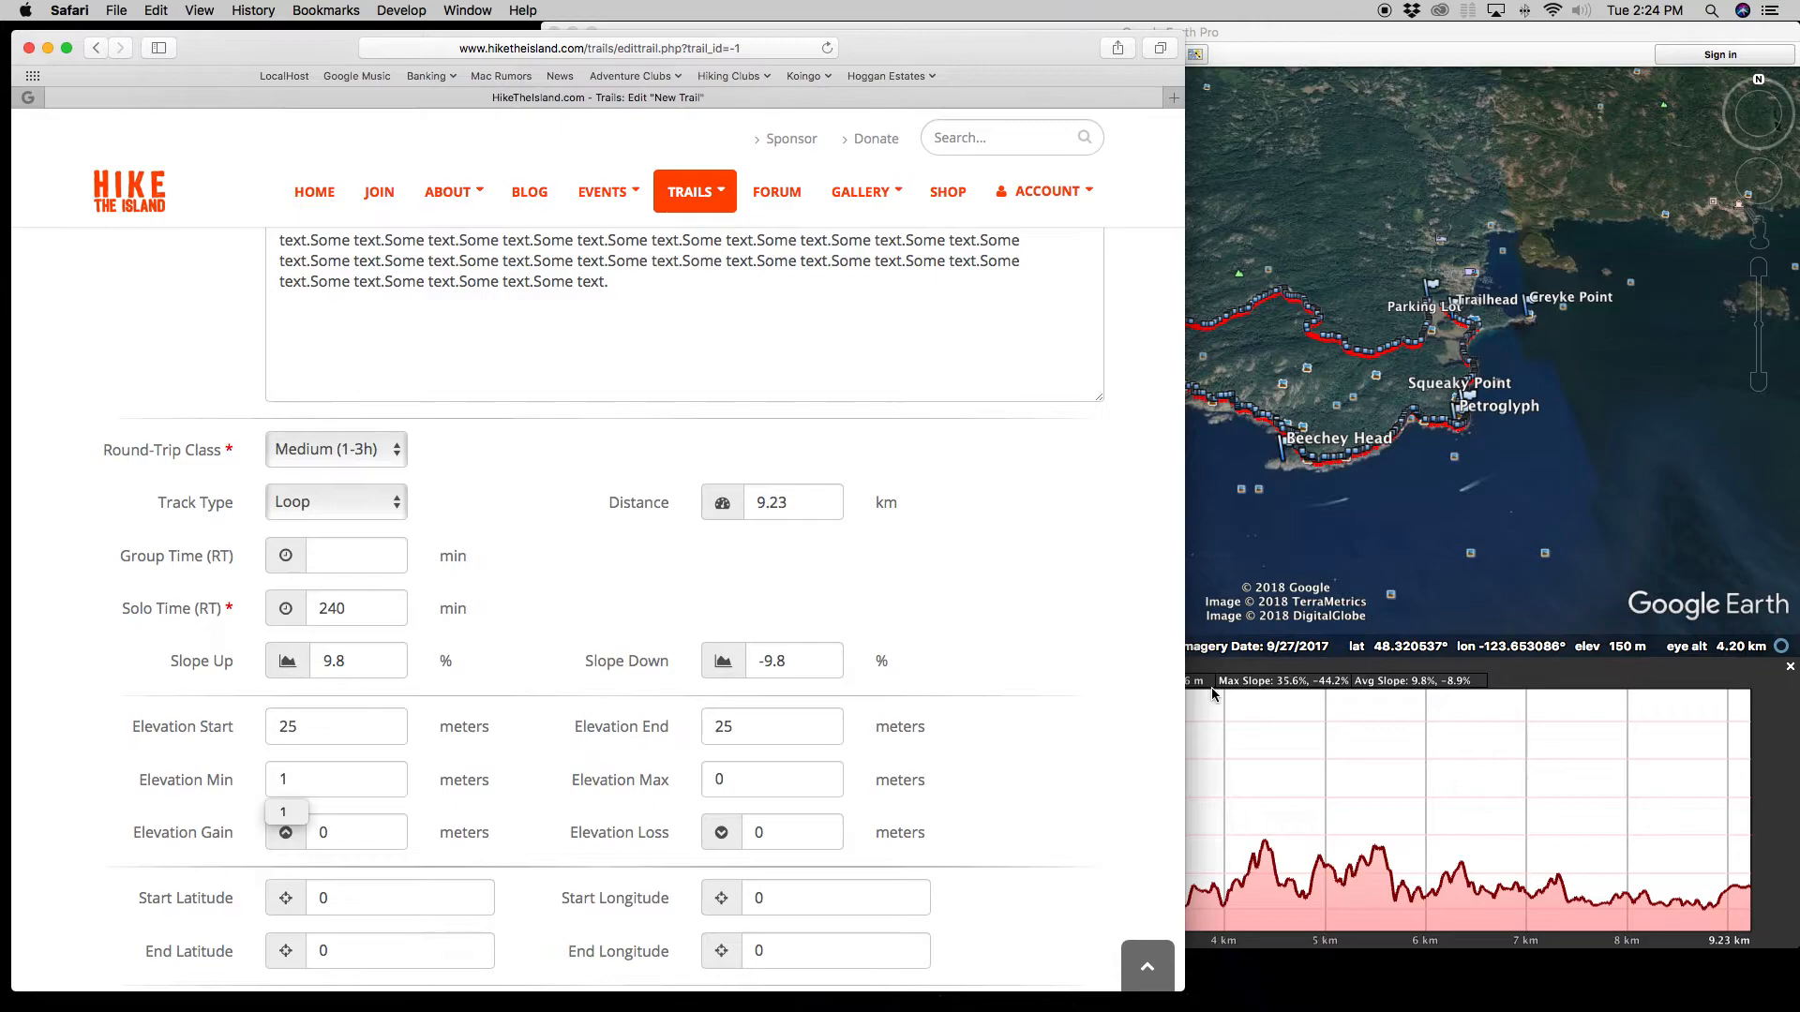
left_click(1211, 688)
left_click(710, 781)
double_click(710, 781)
key("BackSpace")
type("146")
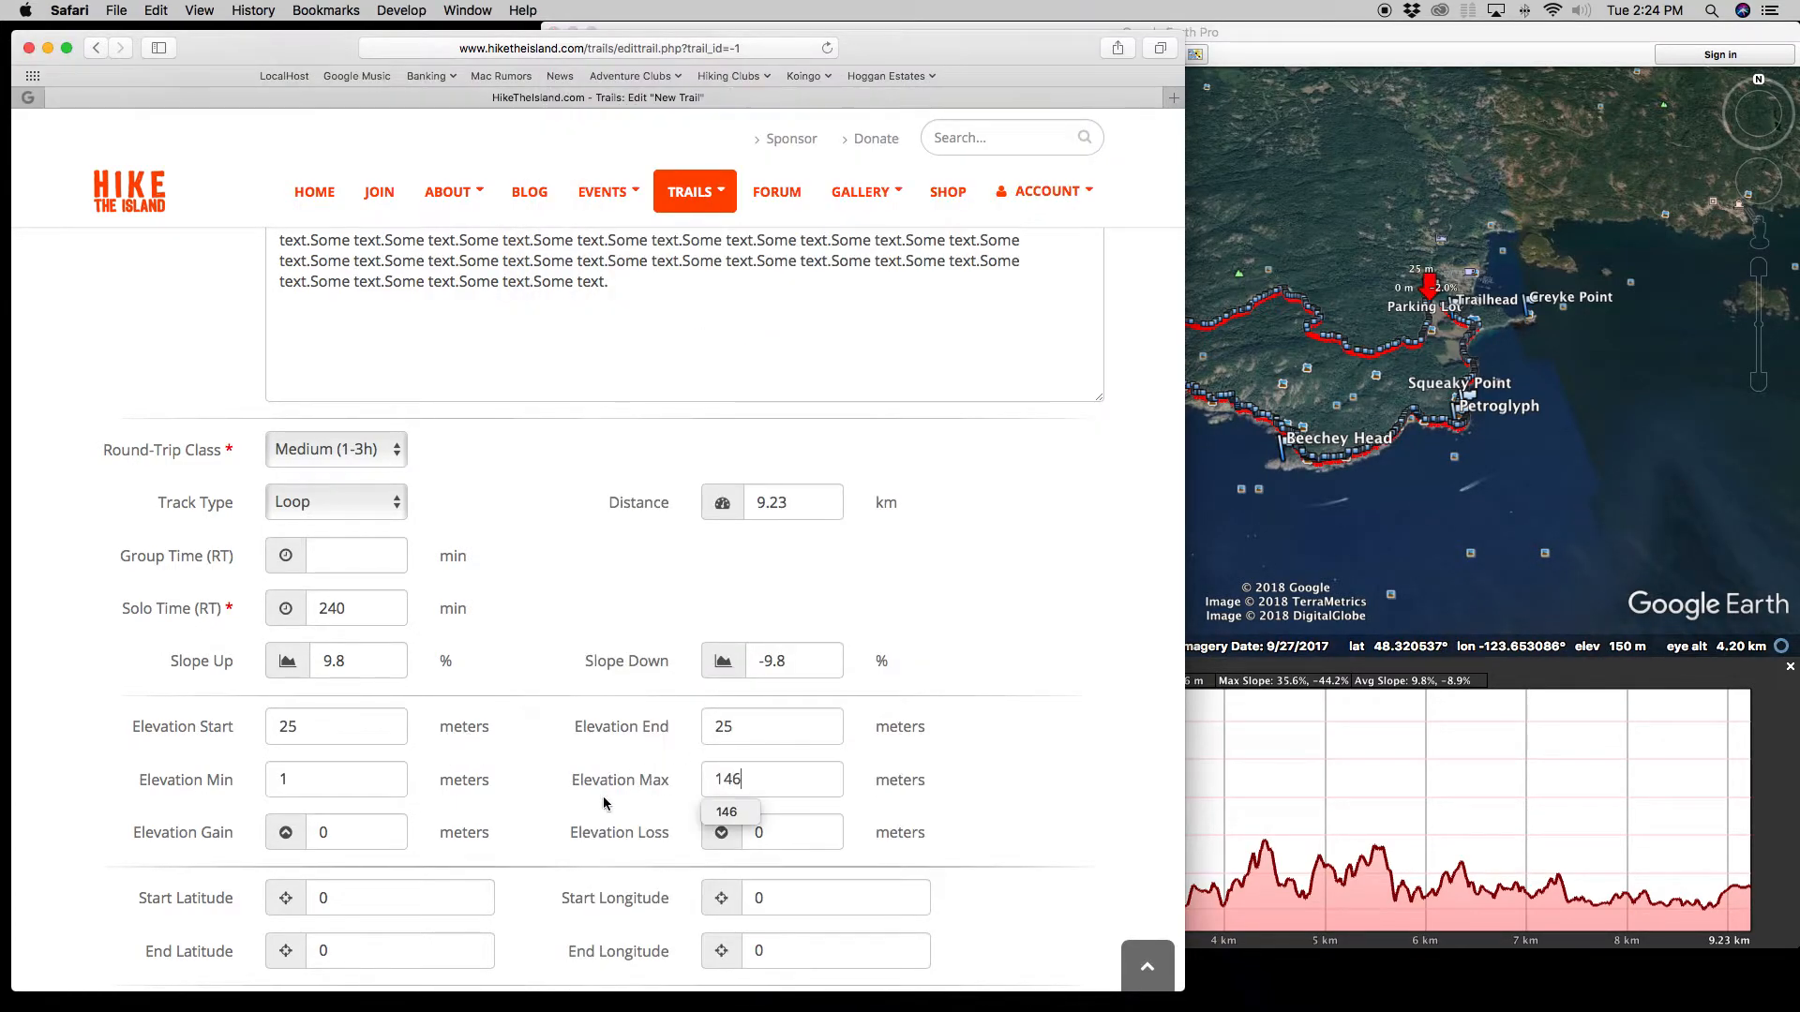
Step: Using the elevation totals in Google Earth Pro, set Elevation Gain to 527 meters and Elevation Loss to -527 meters
scroll(497, 815, "down", 3)
left_click(1233, 680)
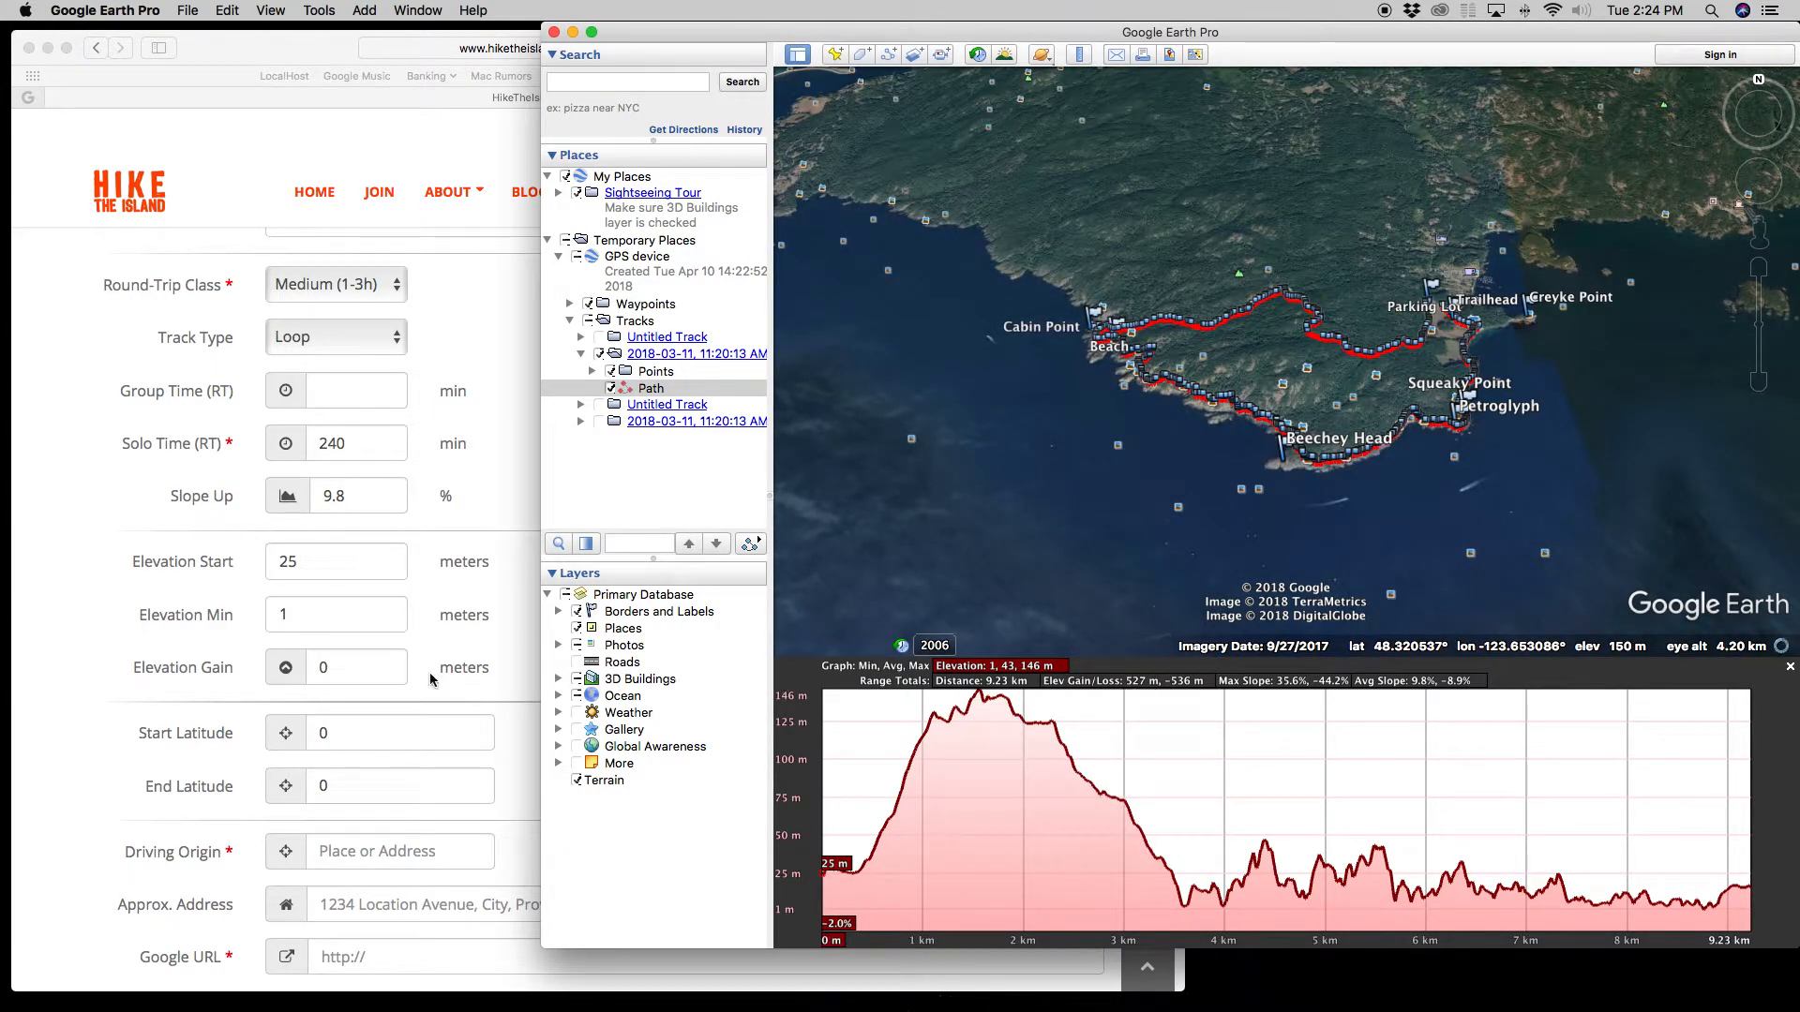
left_click(356, 675)
type("5")
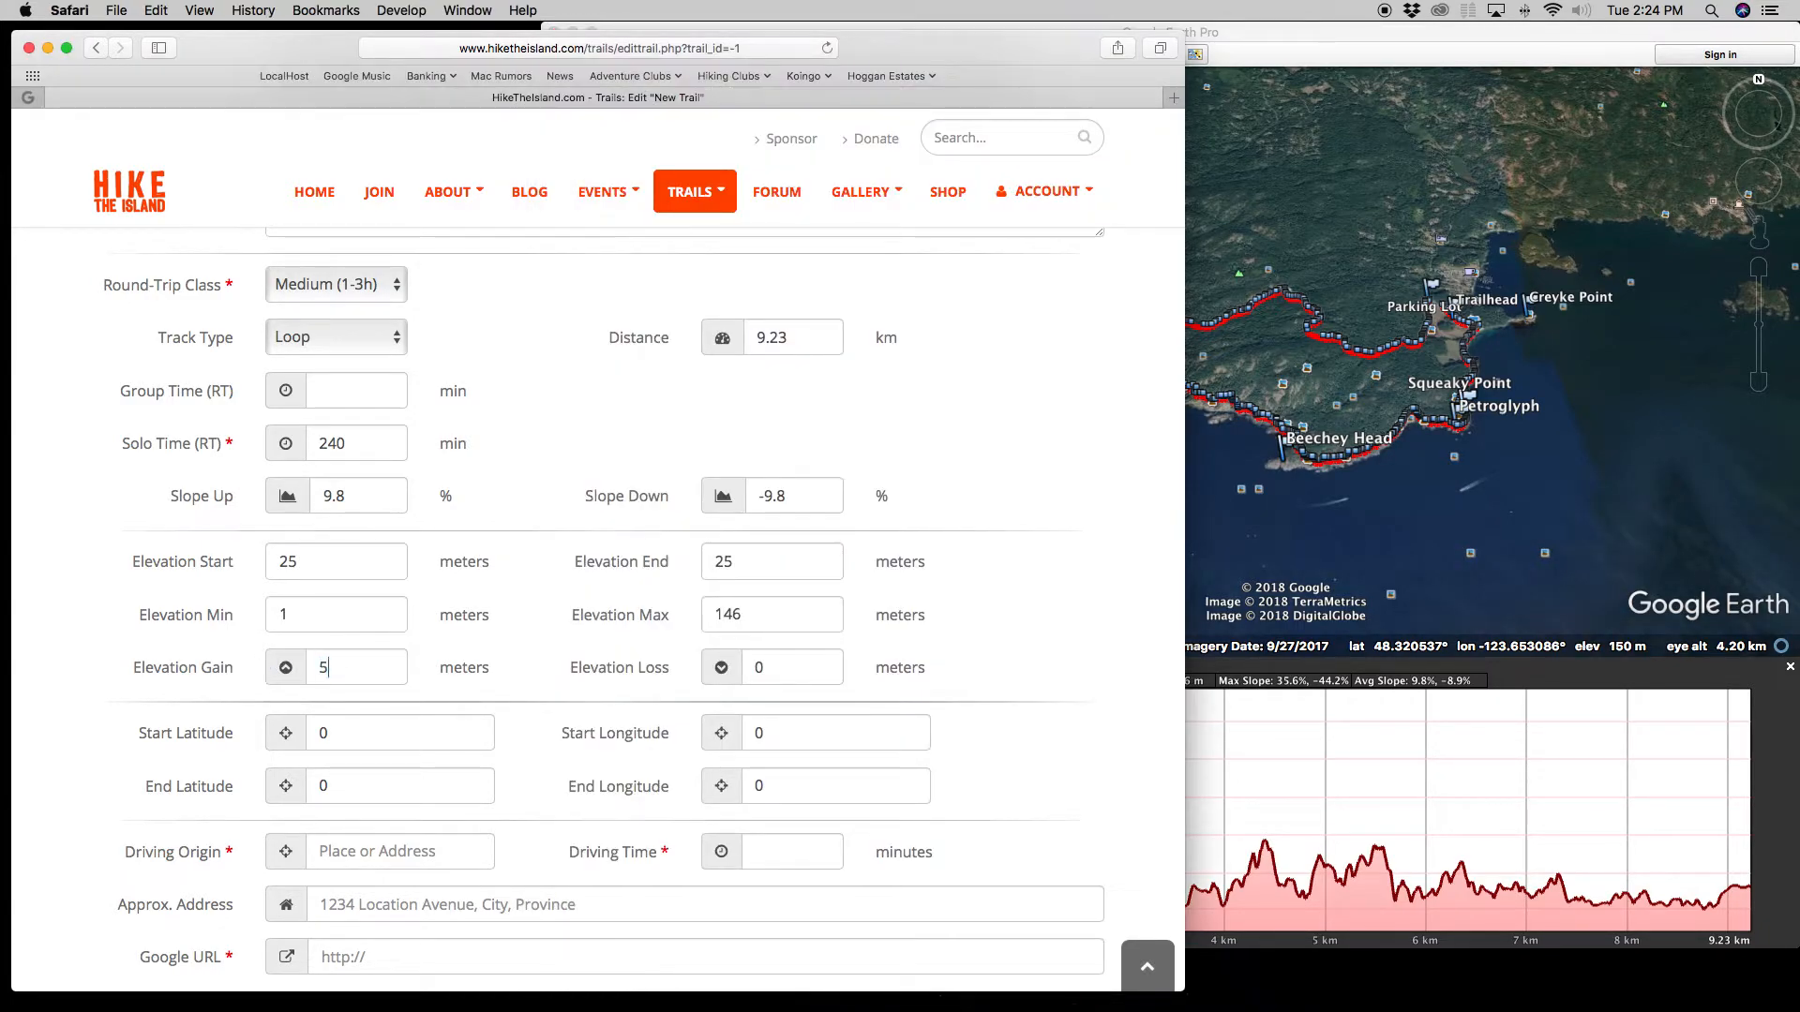
type("-527")
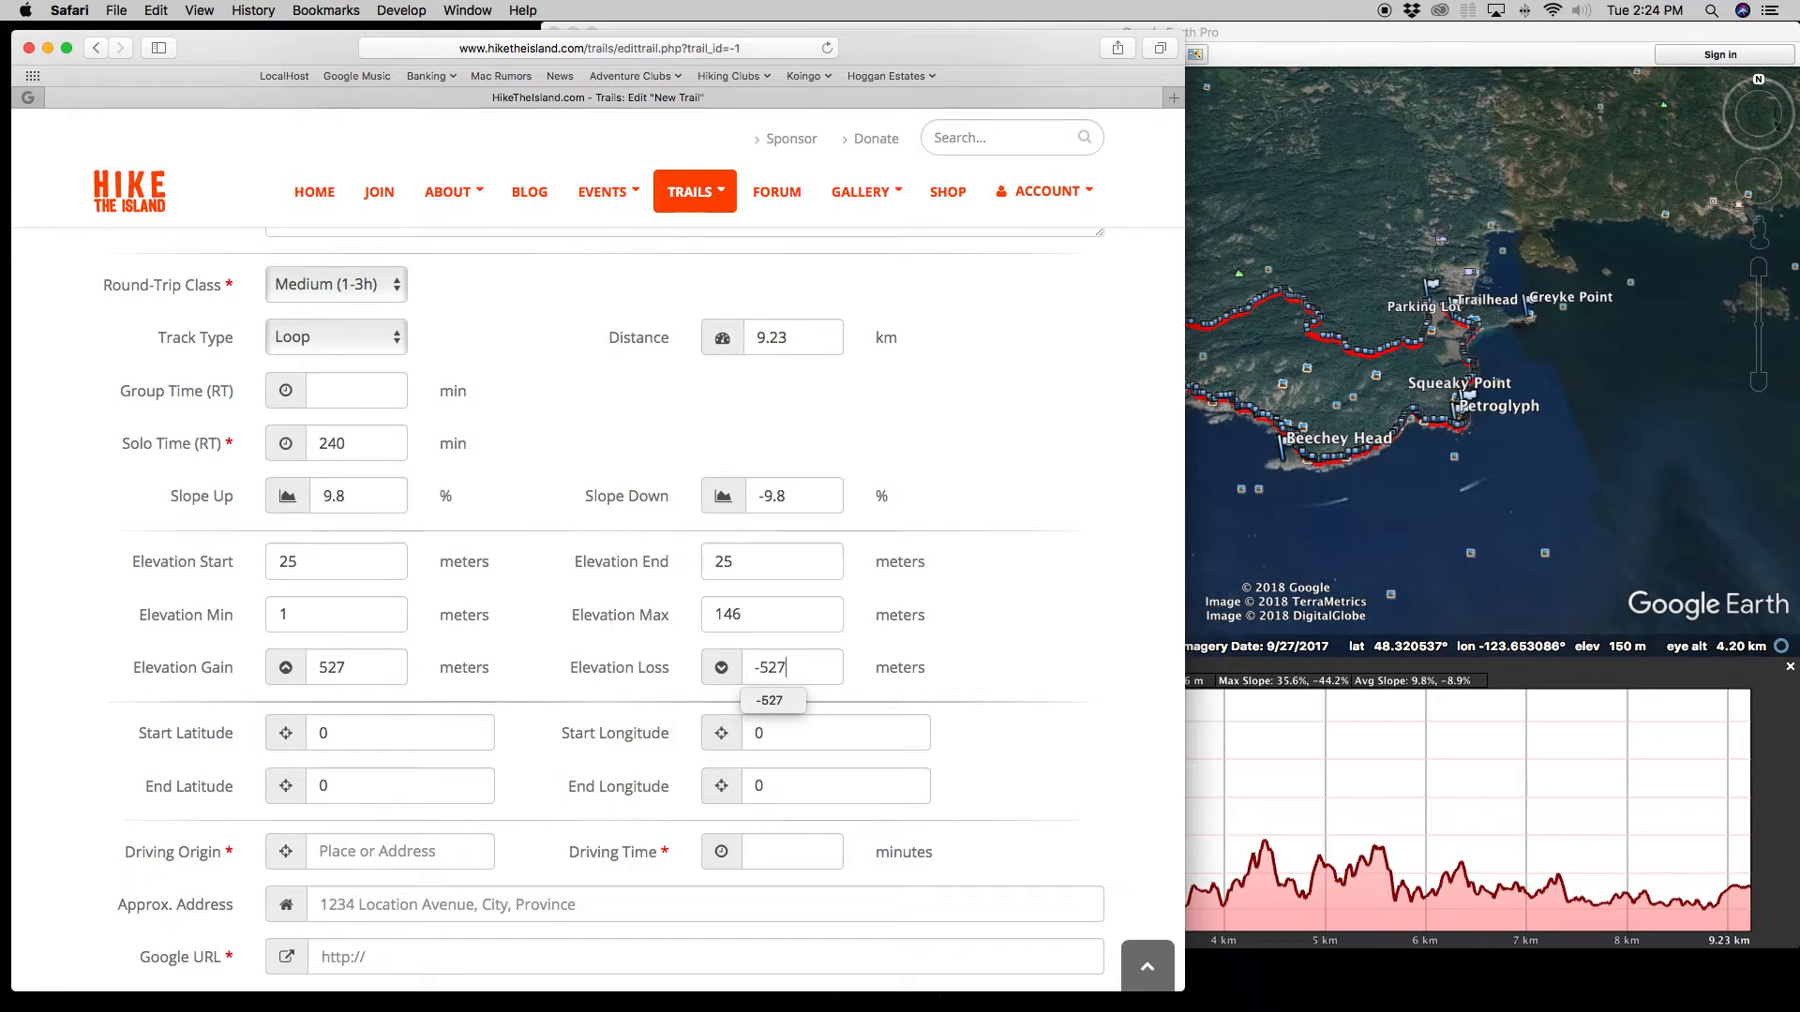
left_click(563, 738)
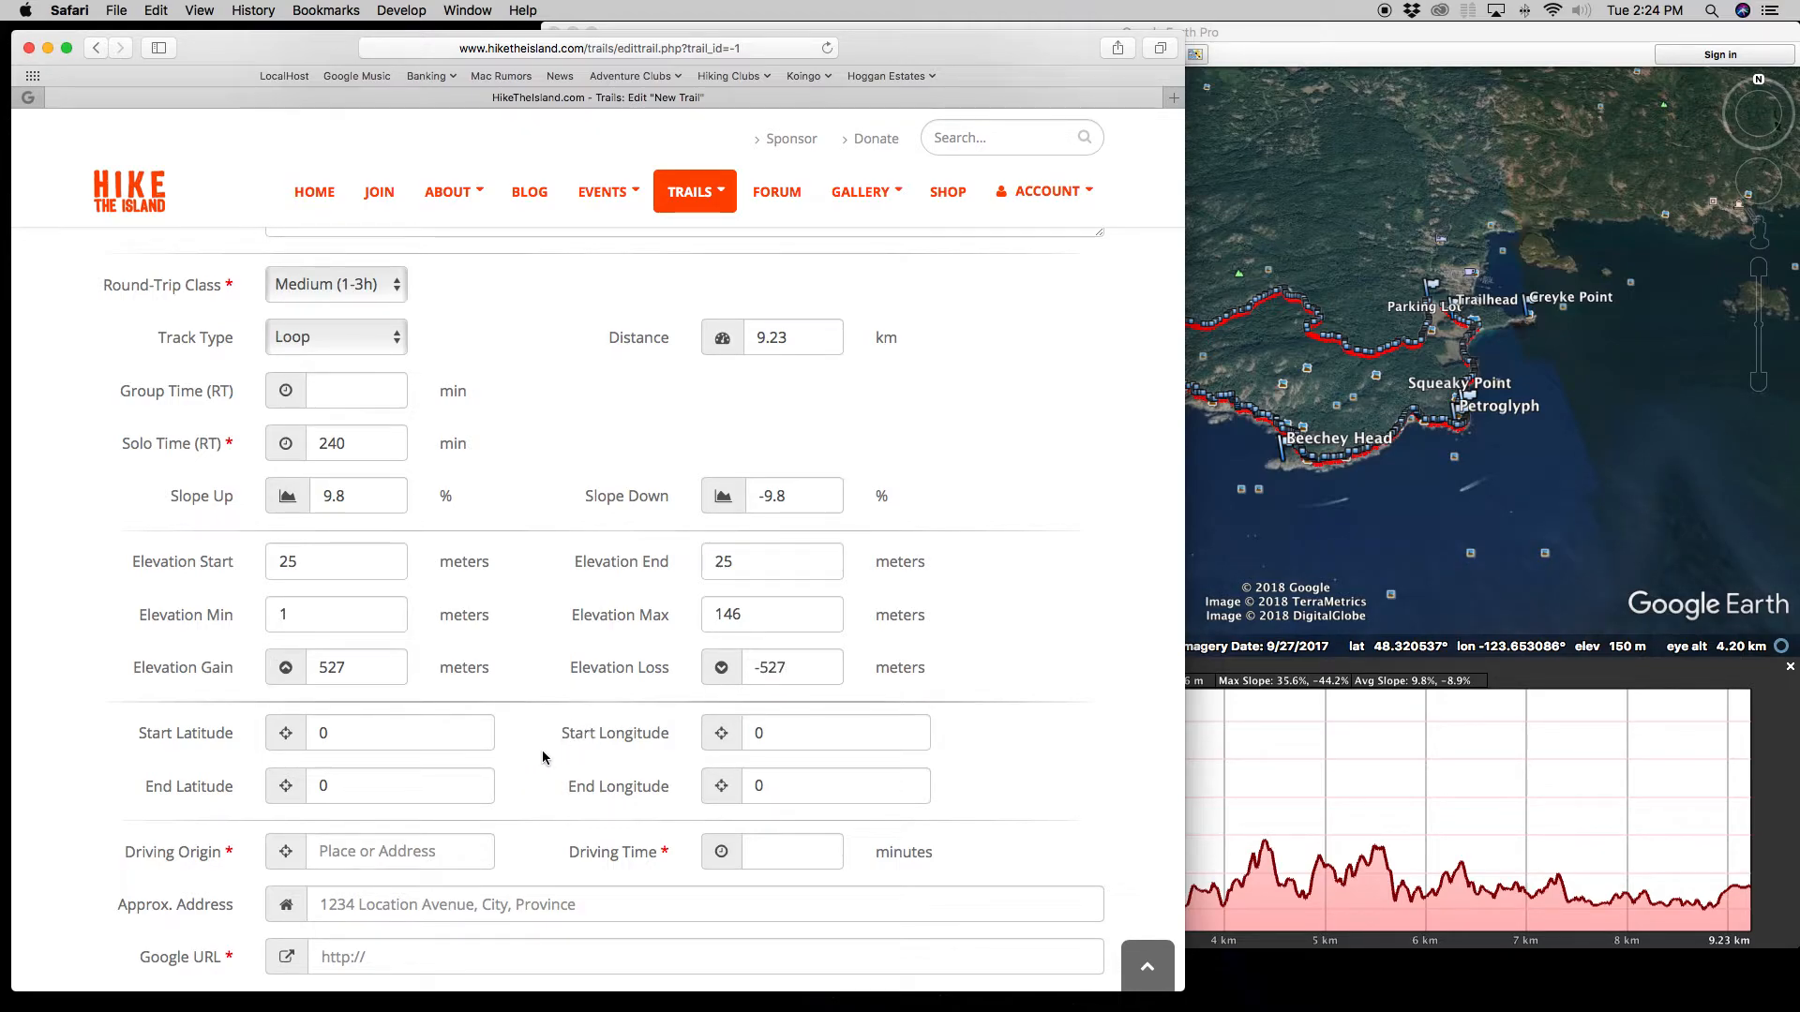
Step: Switch to Google Earth Pro and add an untitled placemark where the red track meets the parking lot
left_click(1340, 669)
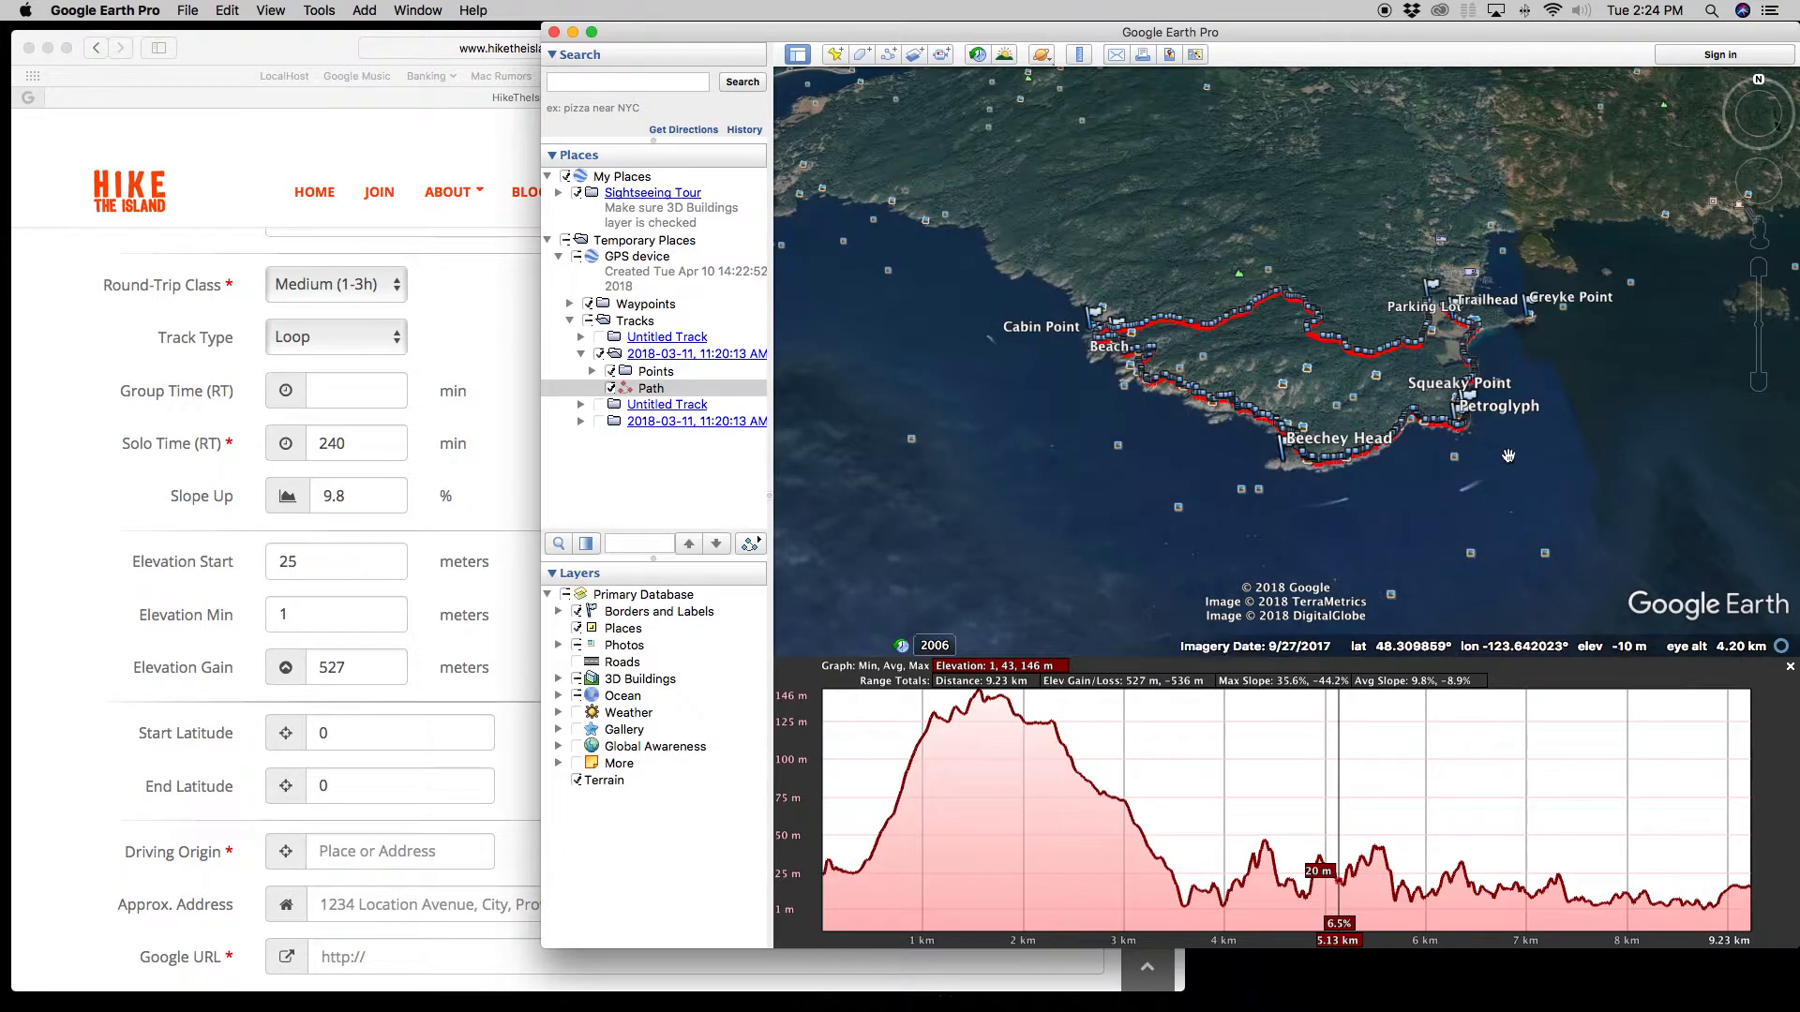
left_click_drag(1544, 383, 1356, 536)
scroll(1321, 515, "up", 10)
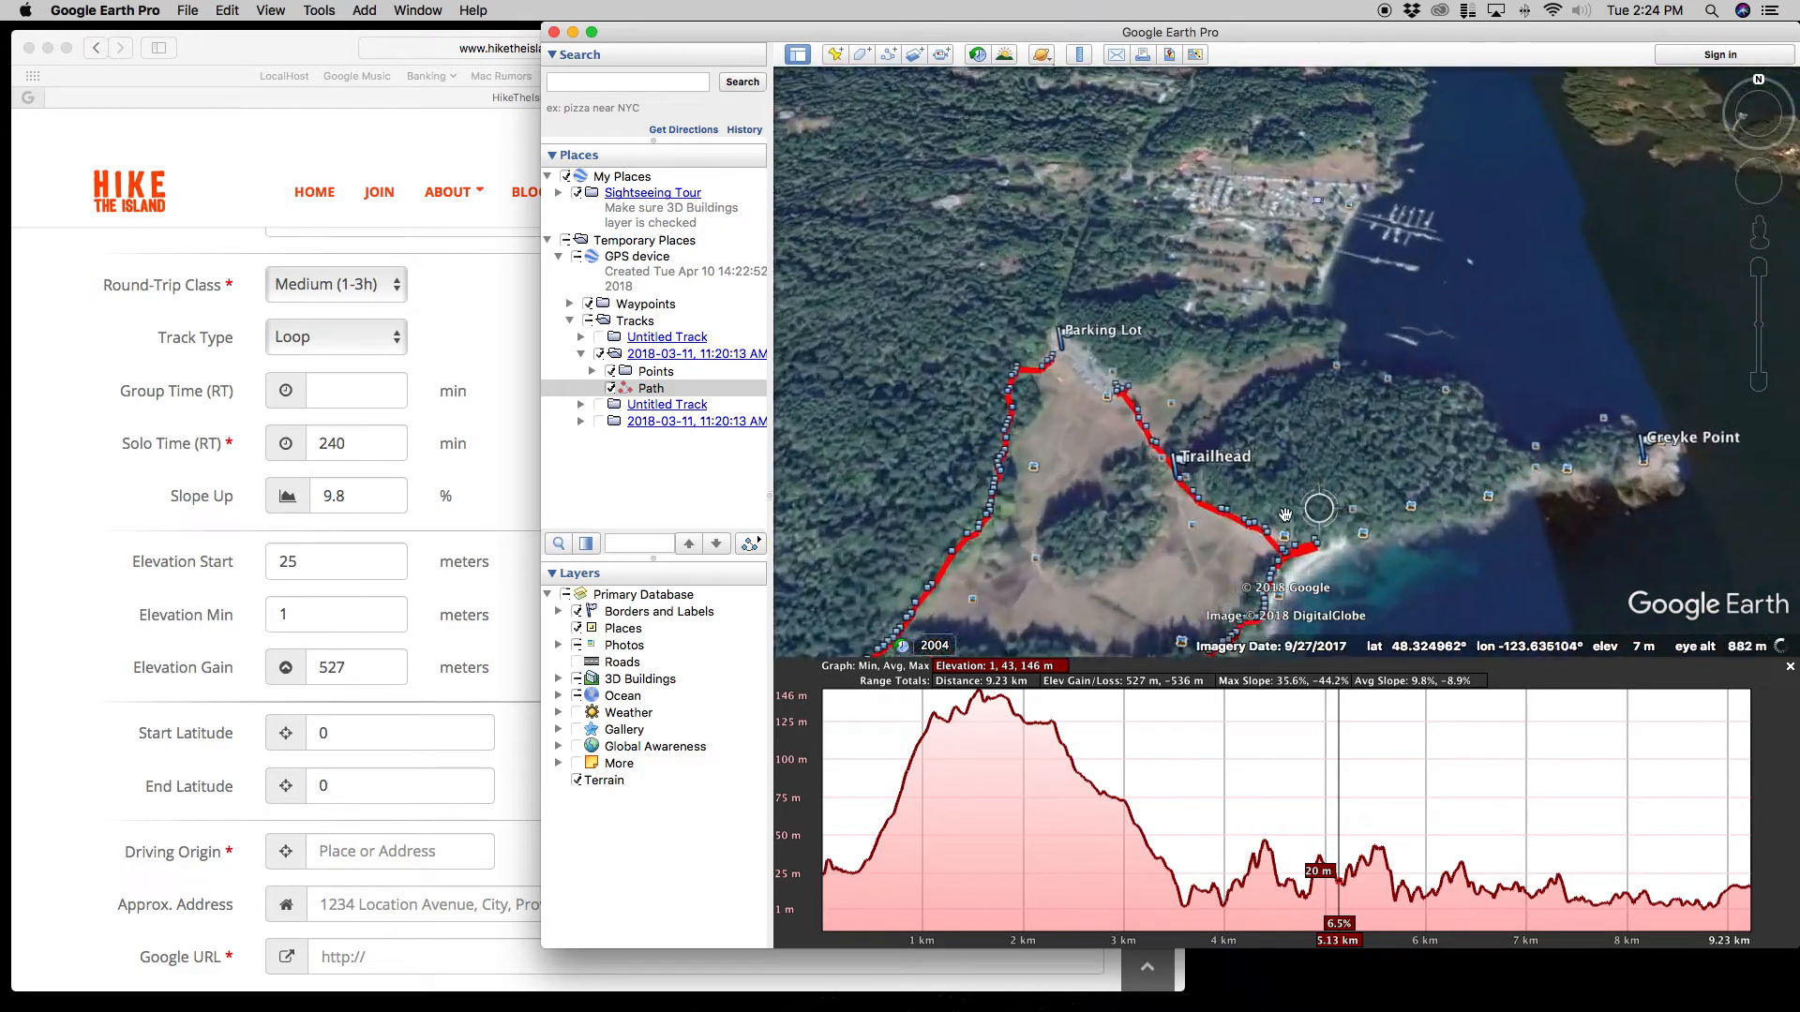
scroll(1072, 425, "up", 3)
left_click_drag(1073, 425, 1157, 506)
scroll(1158, 506, "up", 3)
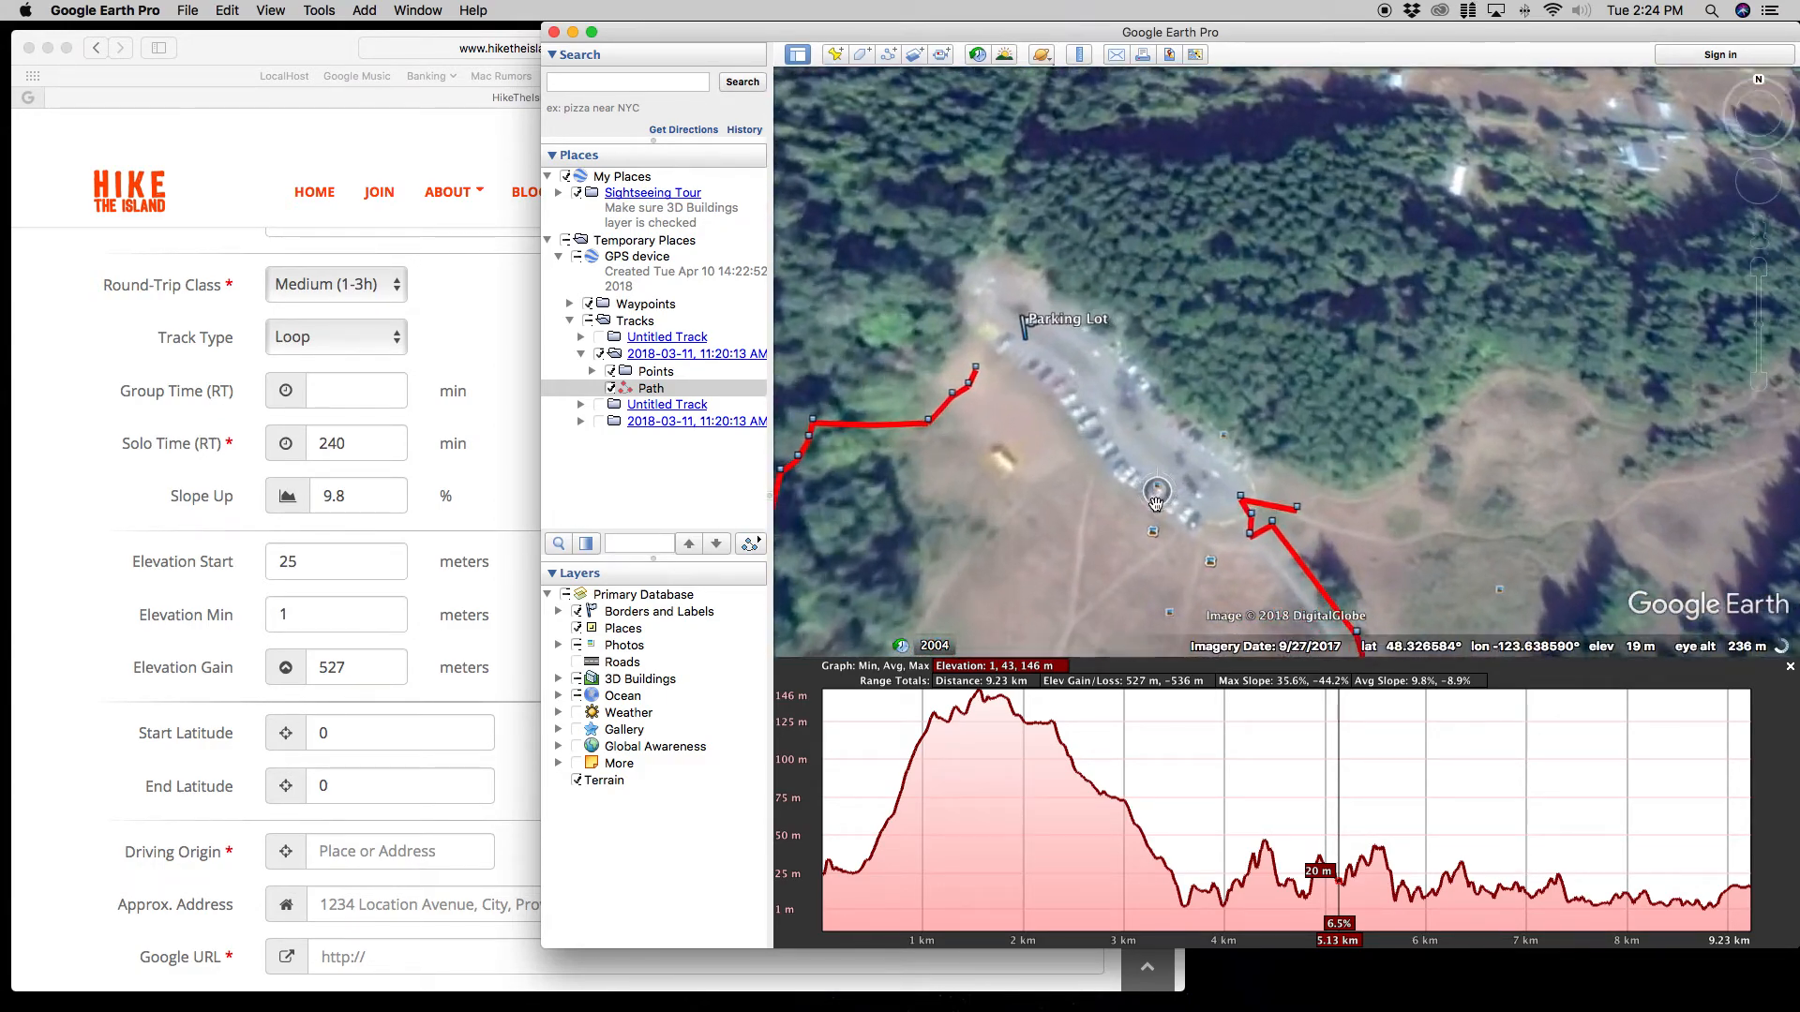
scroll(1106, 452, "up", 2)
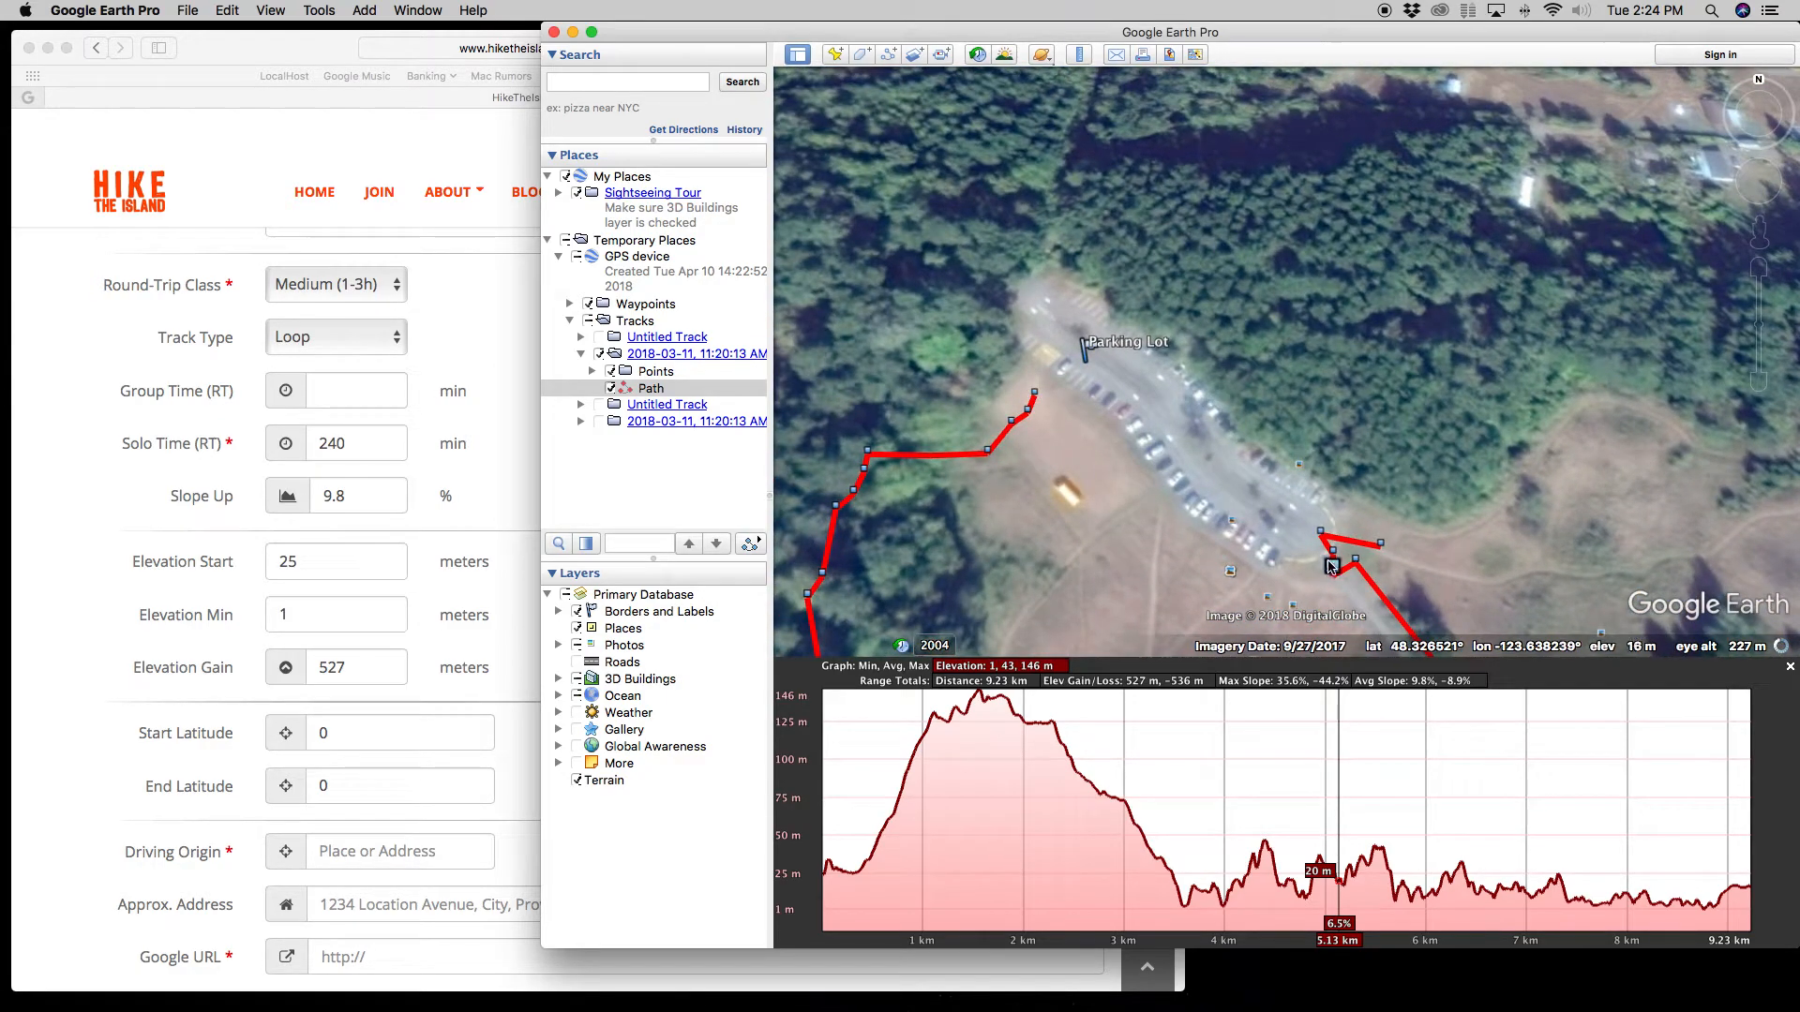
left_click(833, 55)
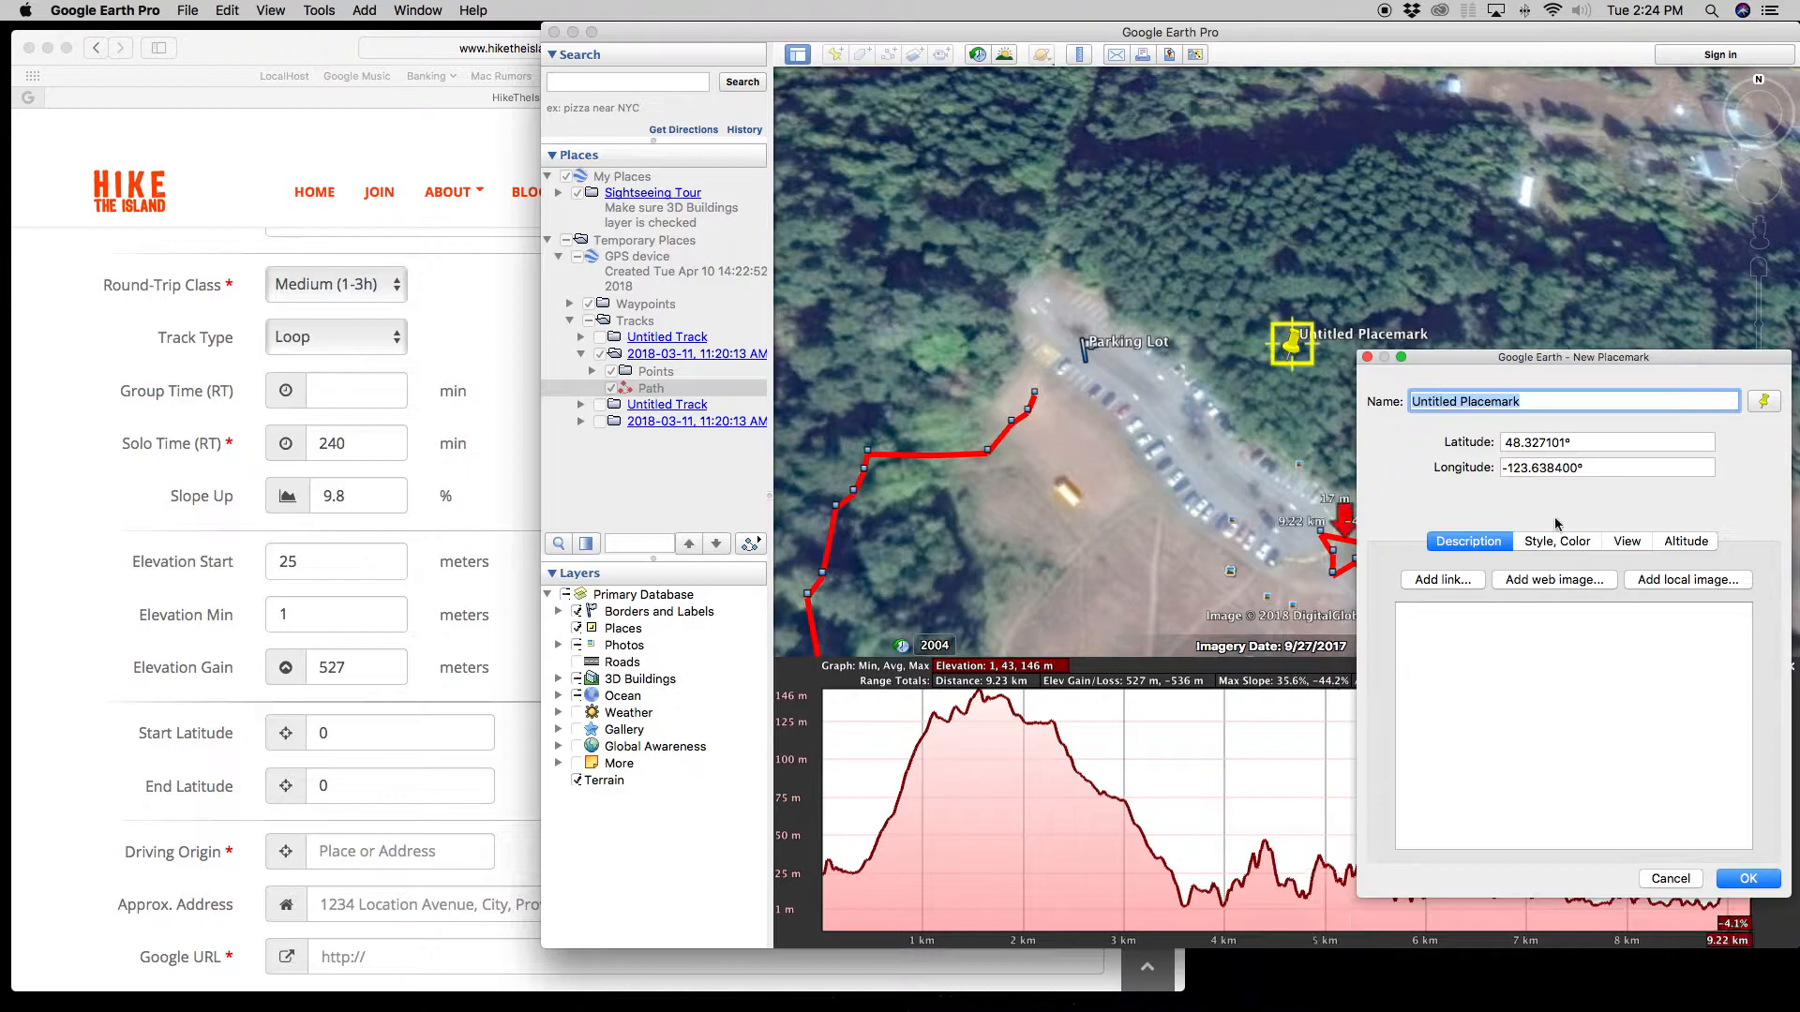
left_click_drag(1268, 369, 1033, 386)
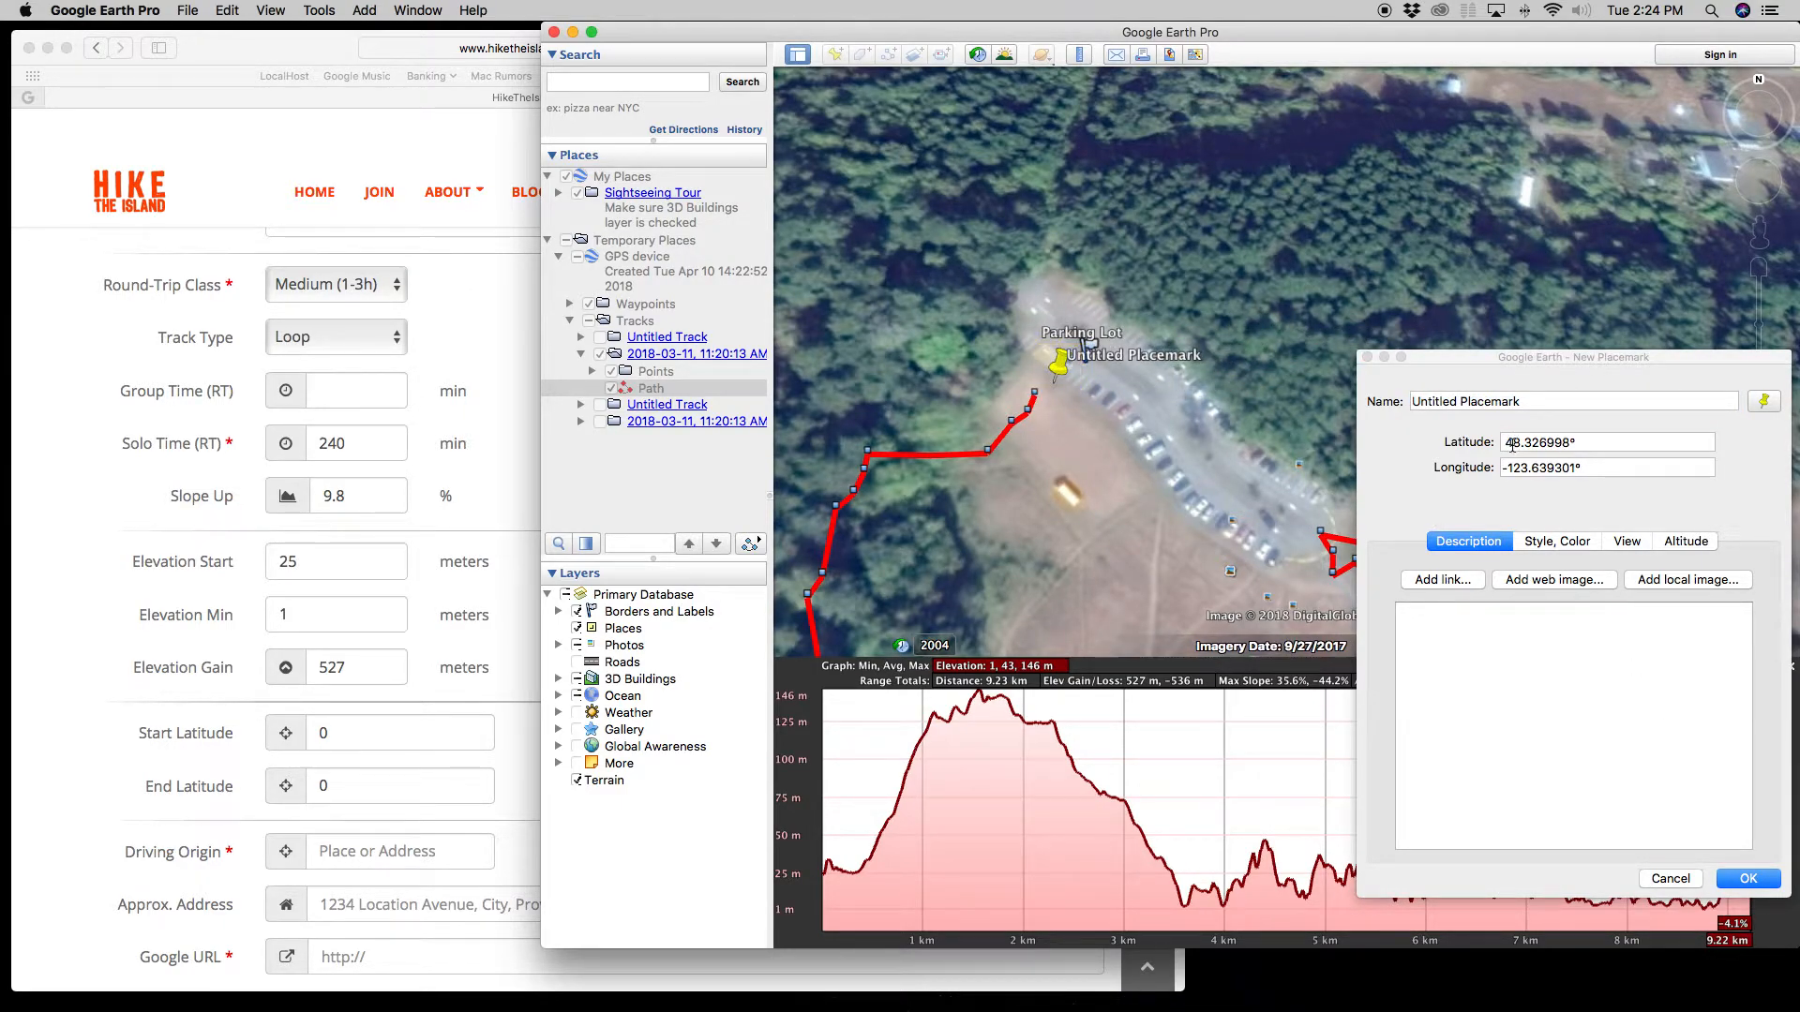
left_click(1585, 444)
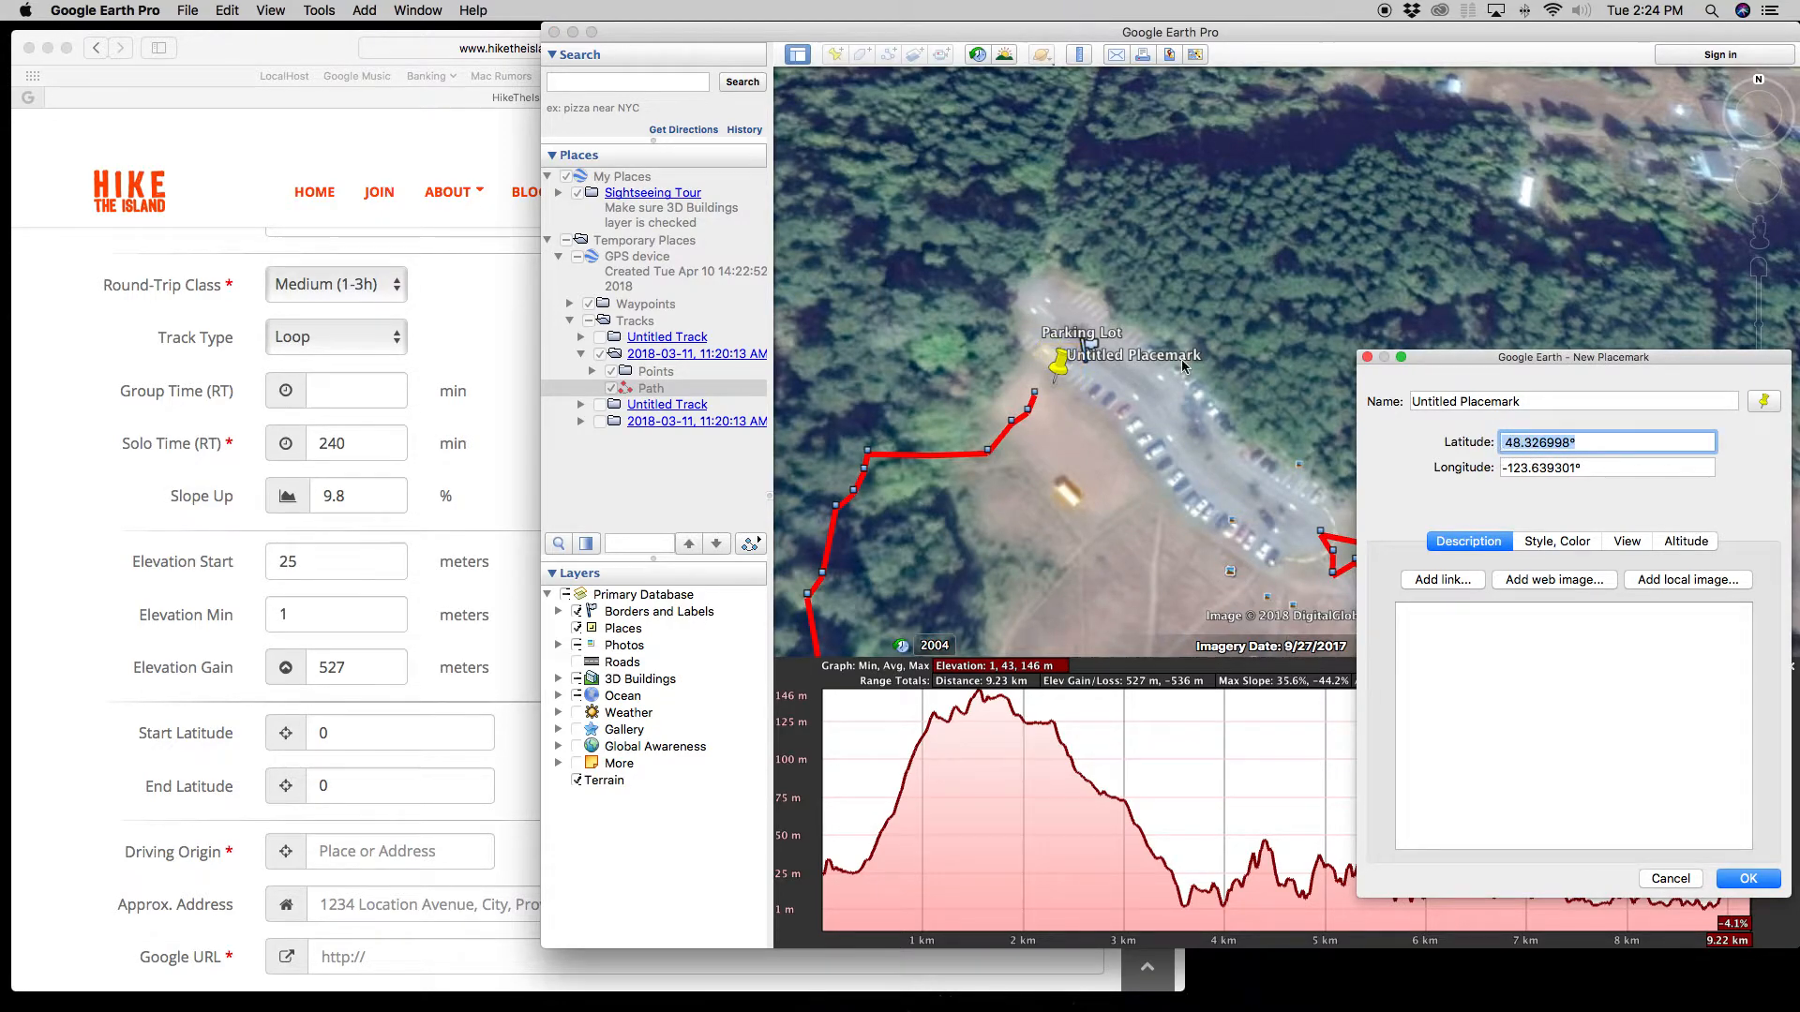
left_click(1748, 878)
Step: Check in the Google Earth Pro preferences that latitude and longitude are shown as decimal degrees
left_click(103, 10)
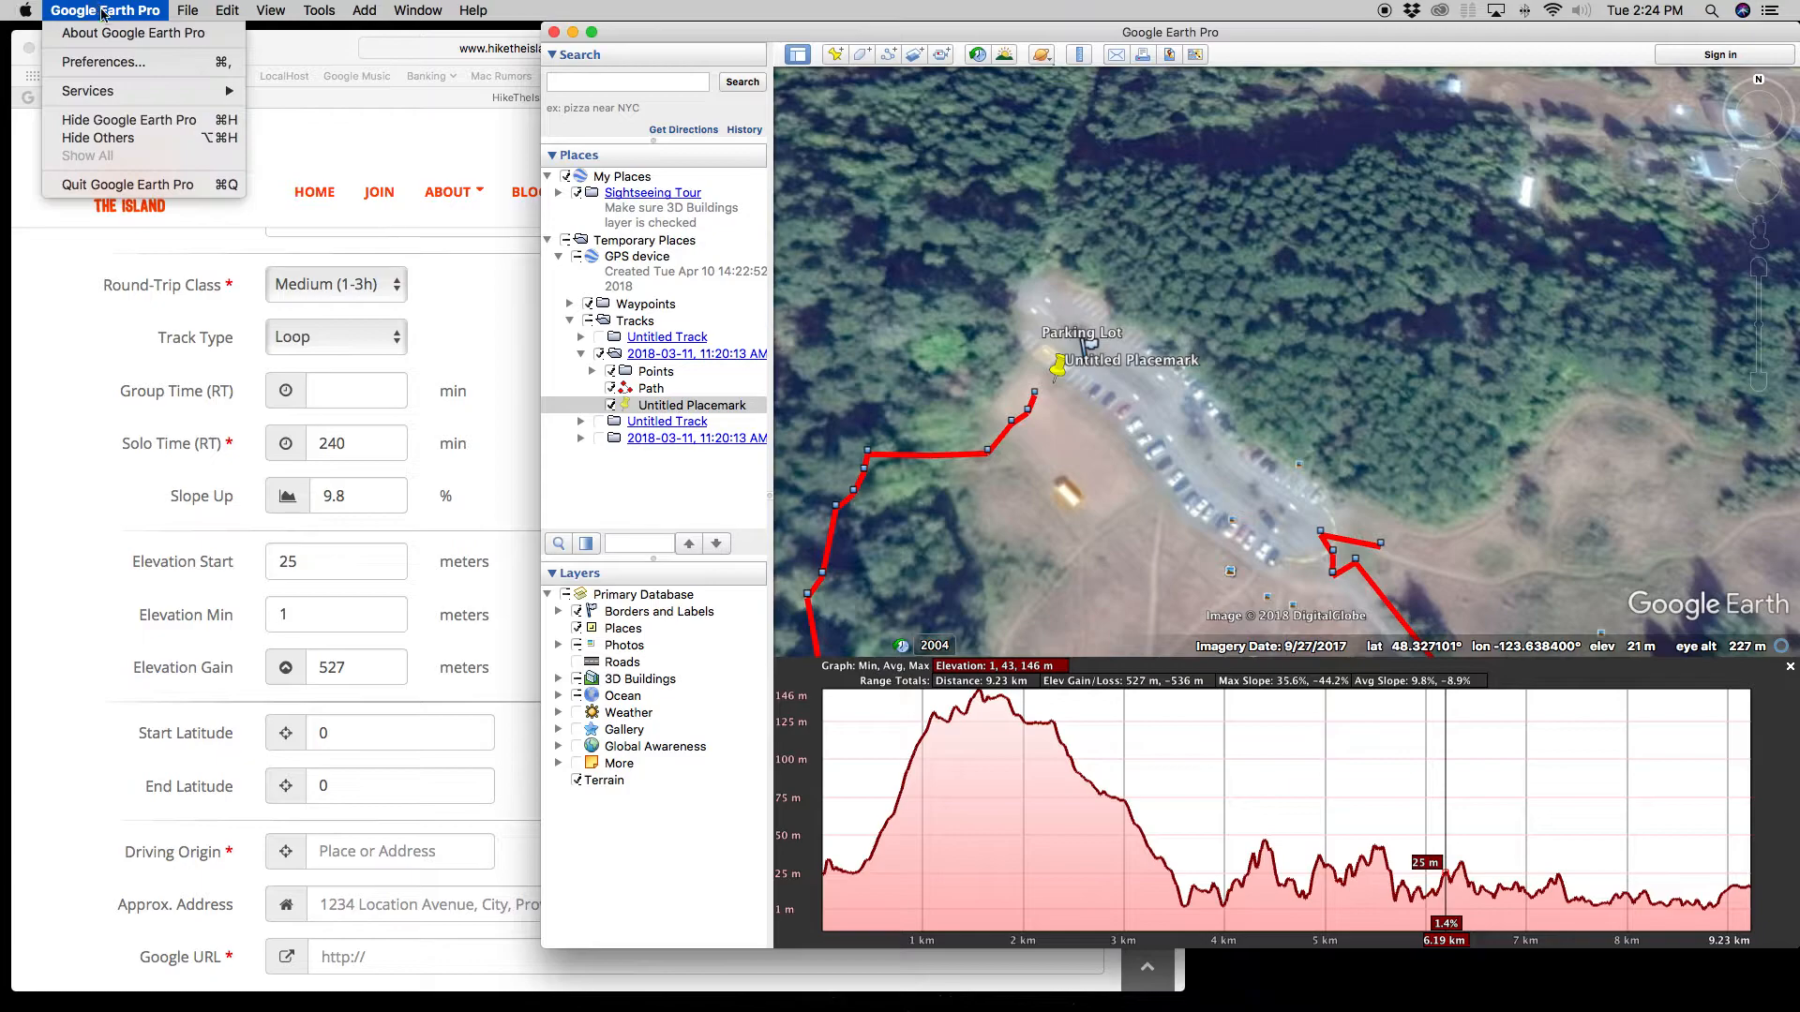
left_click(133, 66)
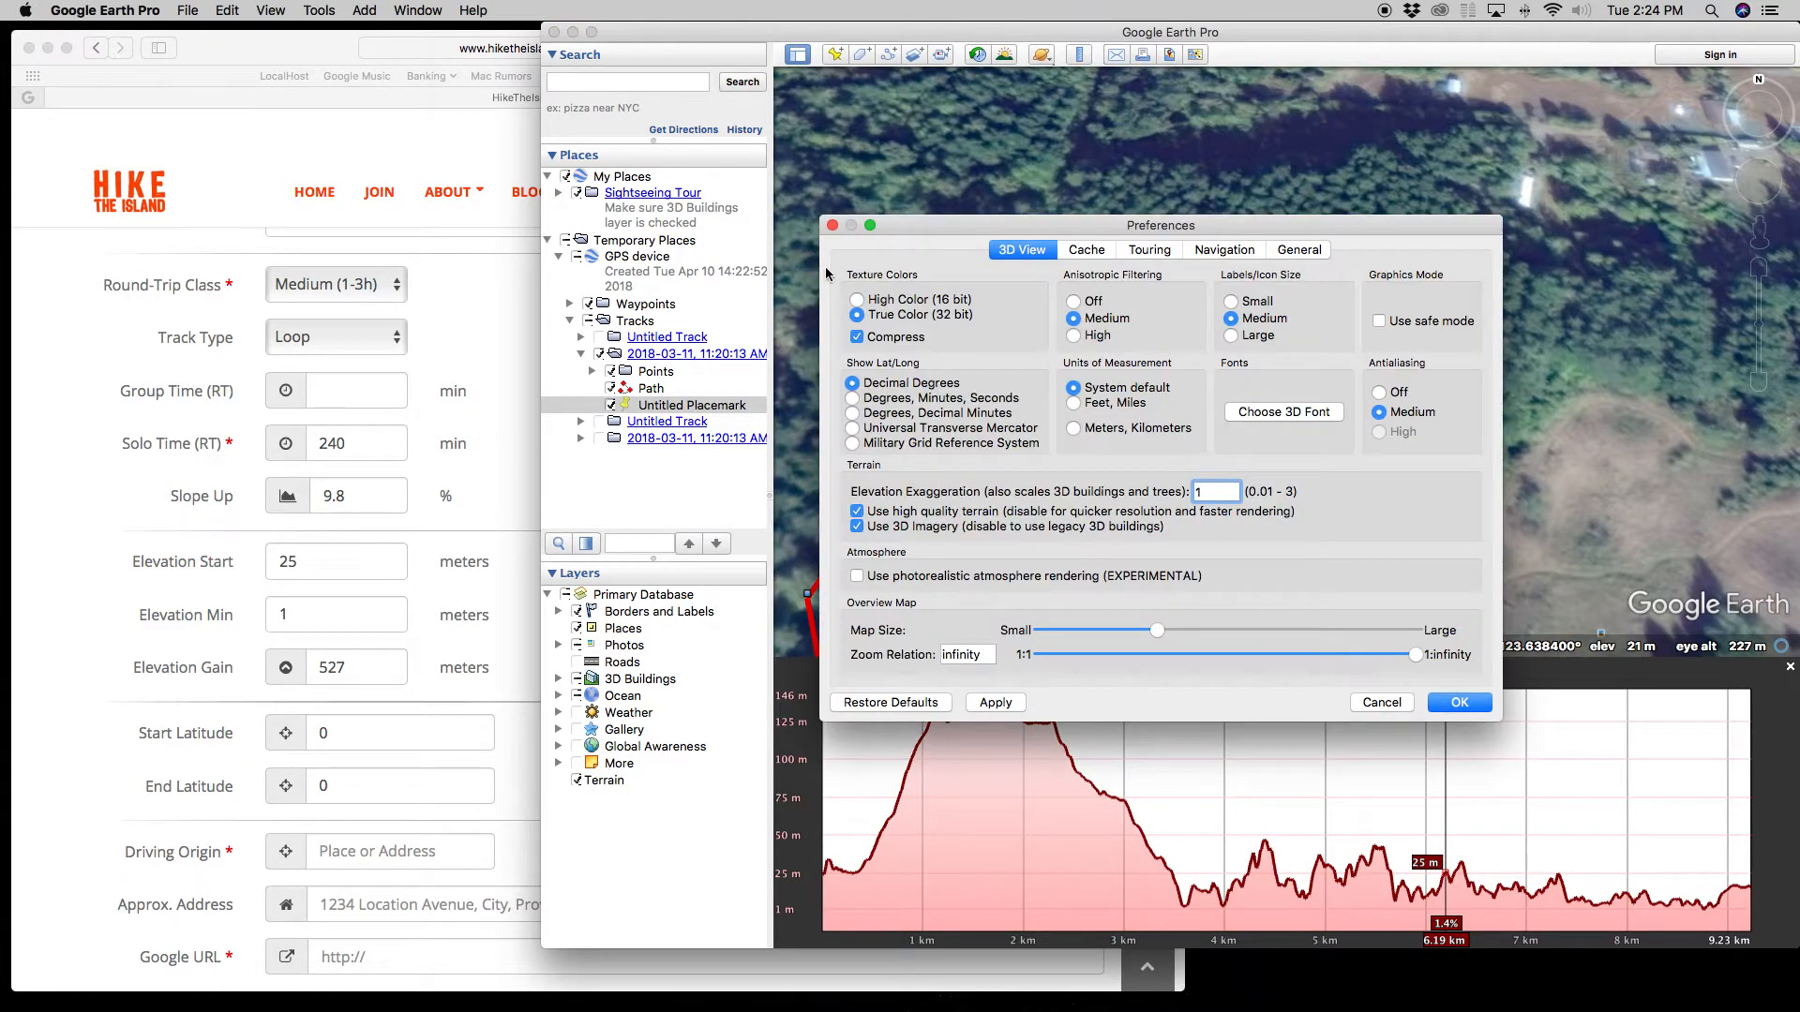
left_click(1482, 710)
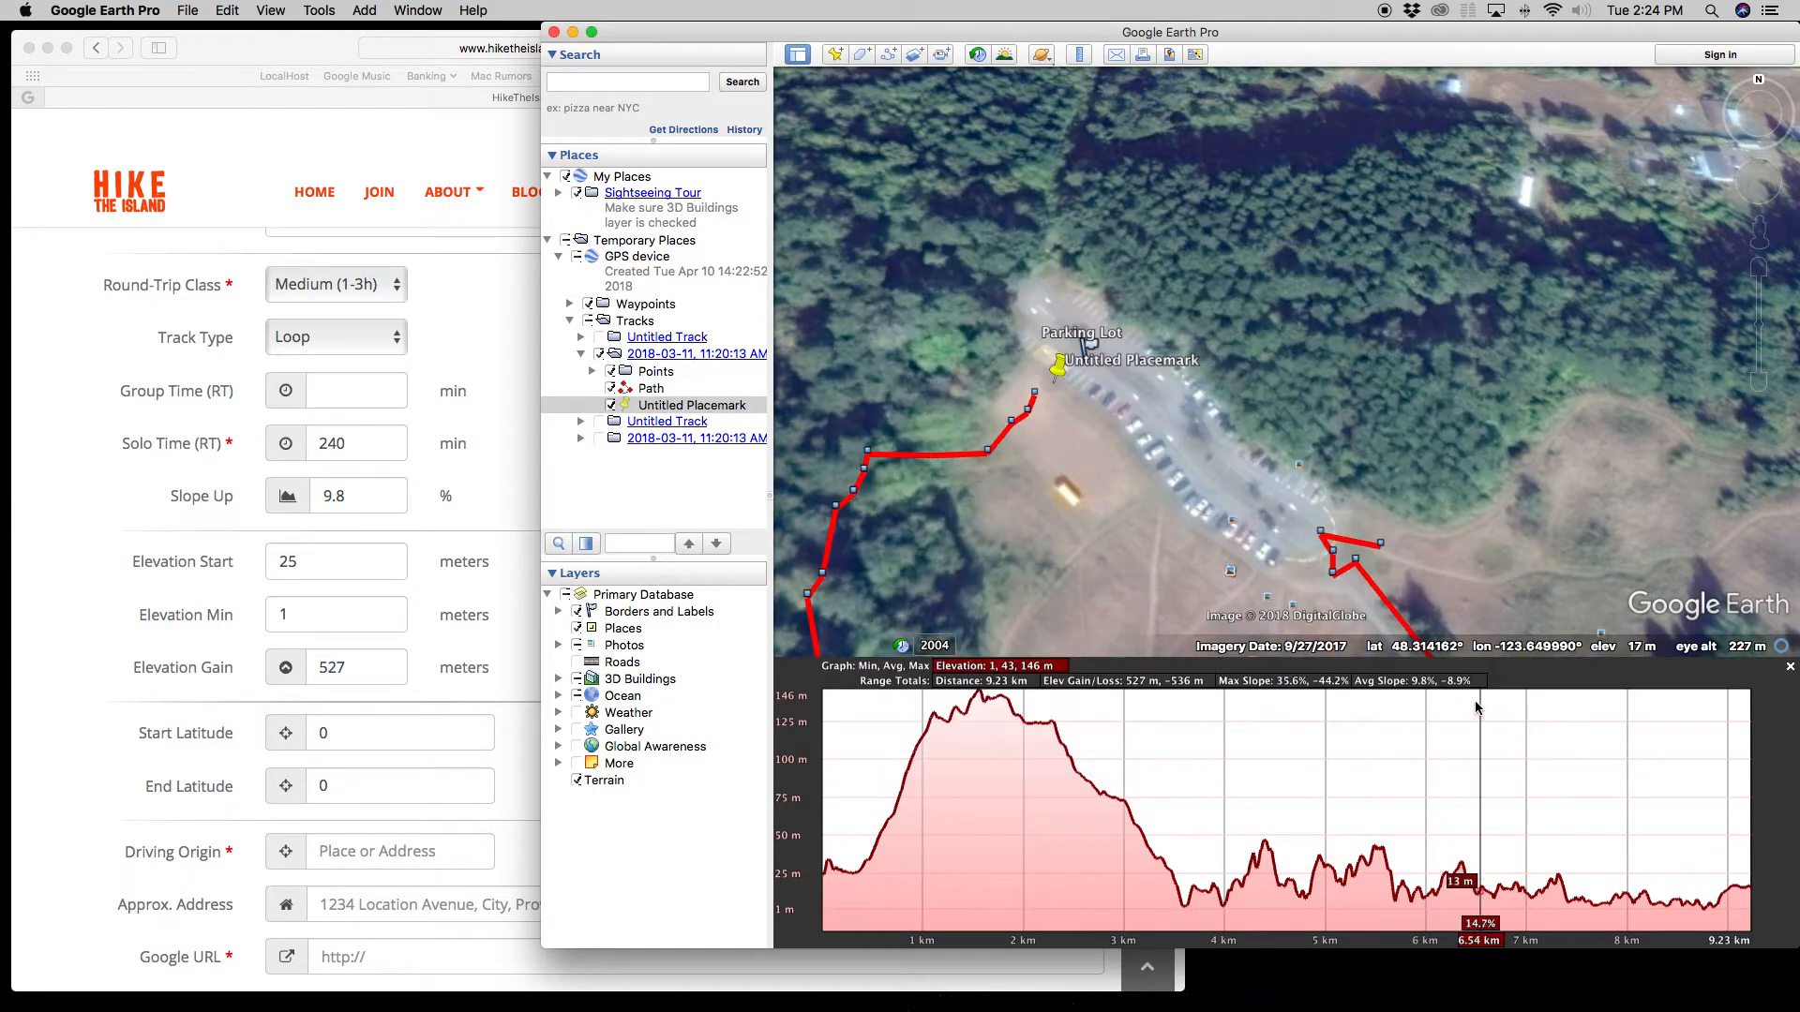
right_click(1063, 365)
key("Escape")
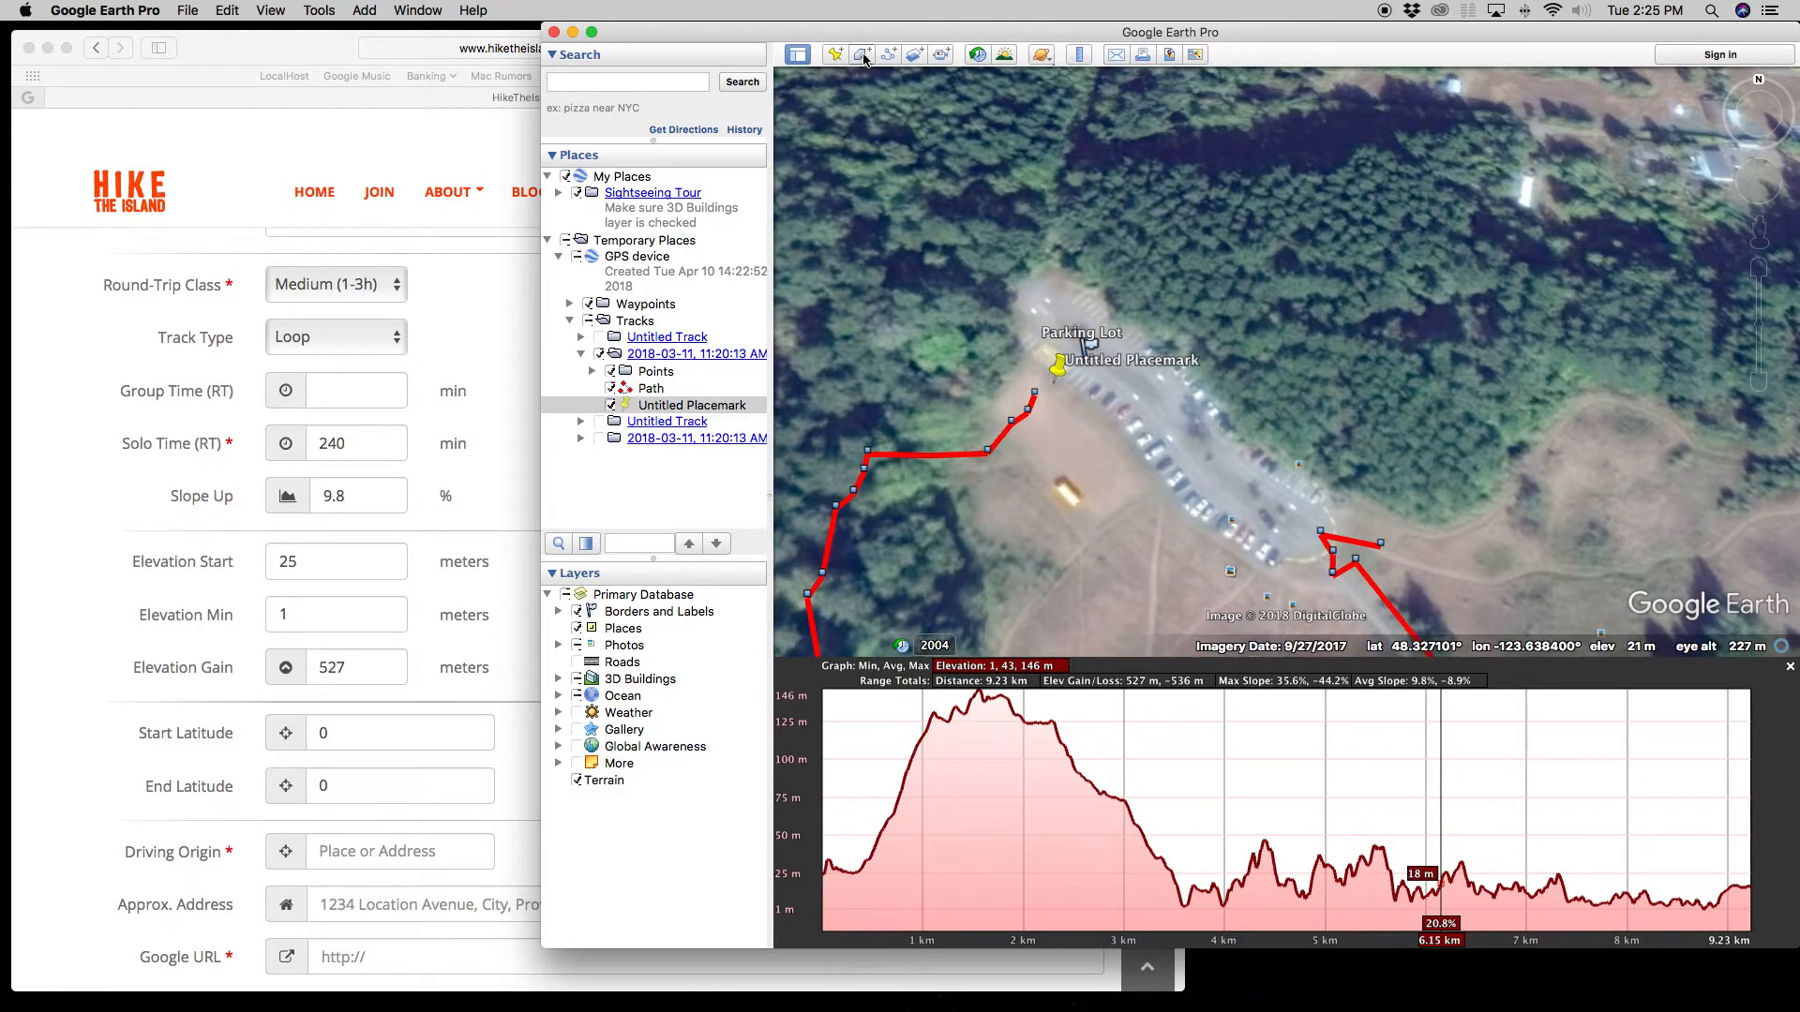
Step: Place a new placemark in the parking lot near the track's end and copy its latitude, 48.327039, into the form's Start Latitude
left_click(835, 54)
left_click_drag(1313, 335, 1119, 378)
left_click_drag(1575, 442, 1504, 440)
key("super+c")
left_click(341, 735)
left_click_drag(347, 735, 324, 734)
key("super+v")
Step: Copy the placemark's longitude, -123.639220, into Start Longitude and remove the degree signs from both start coordinates
left_click(1394, 541)
double_click(1566, 467)
key("super+c")
left_click(510, 661)
left_click_drag(824, 735, 756, 735)
key("super+v")
left_click(428, 730)
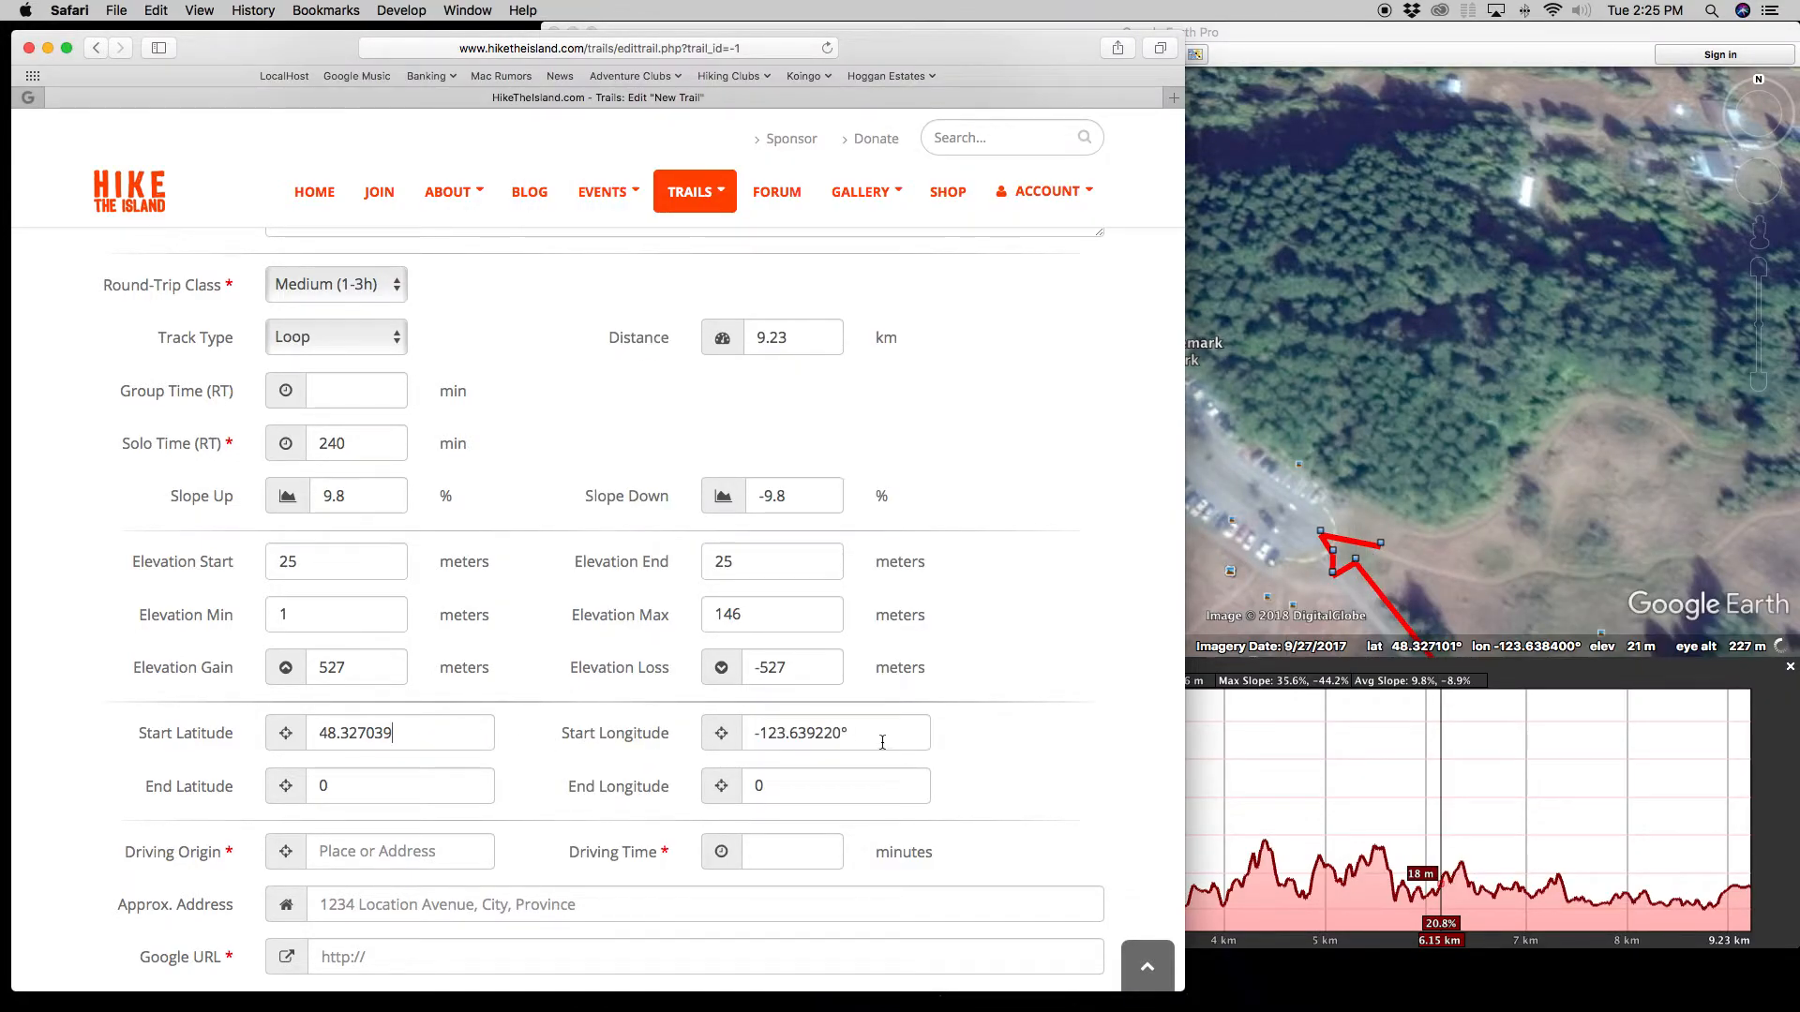
Step: Fill Google End with the start coordinates as 48.327039,-123.639220 and copy that value
scroll(714, 705, "down", 5)
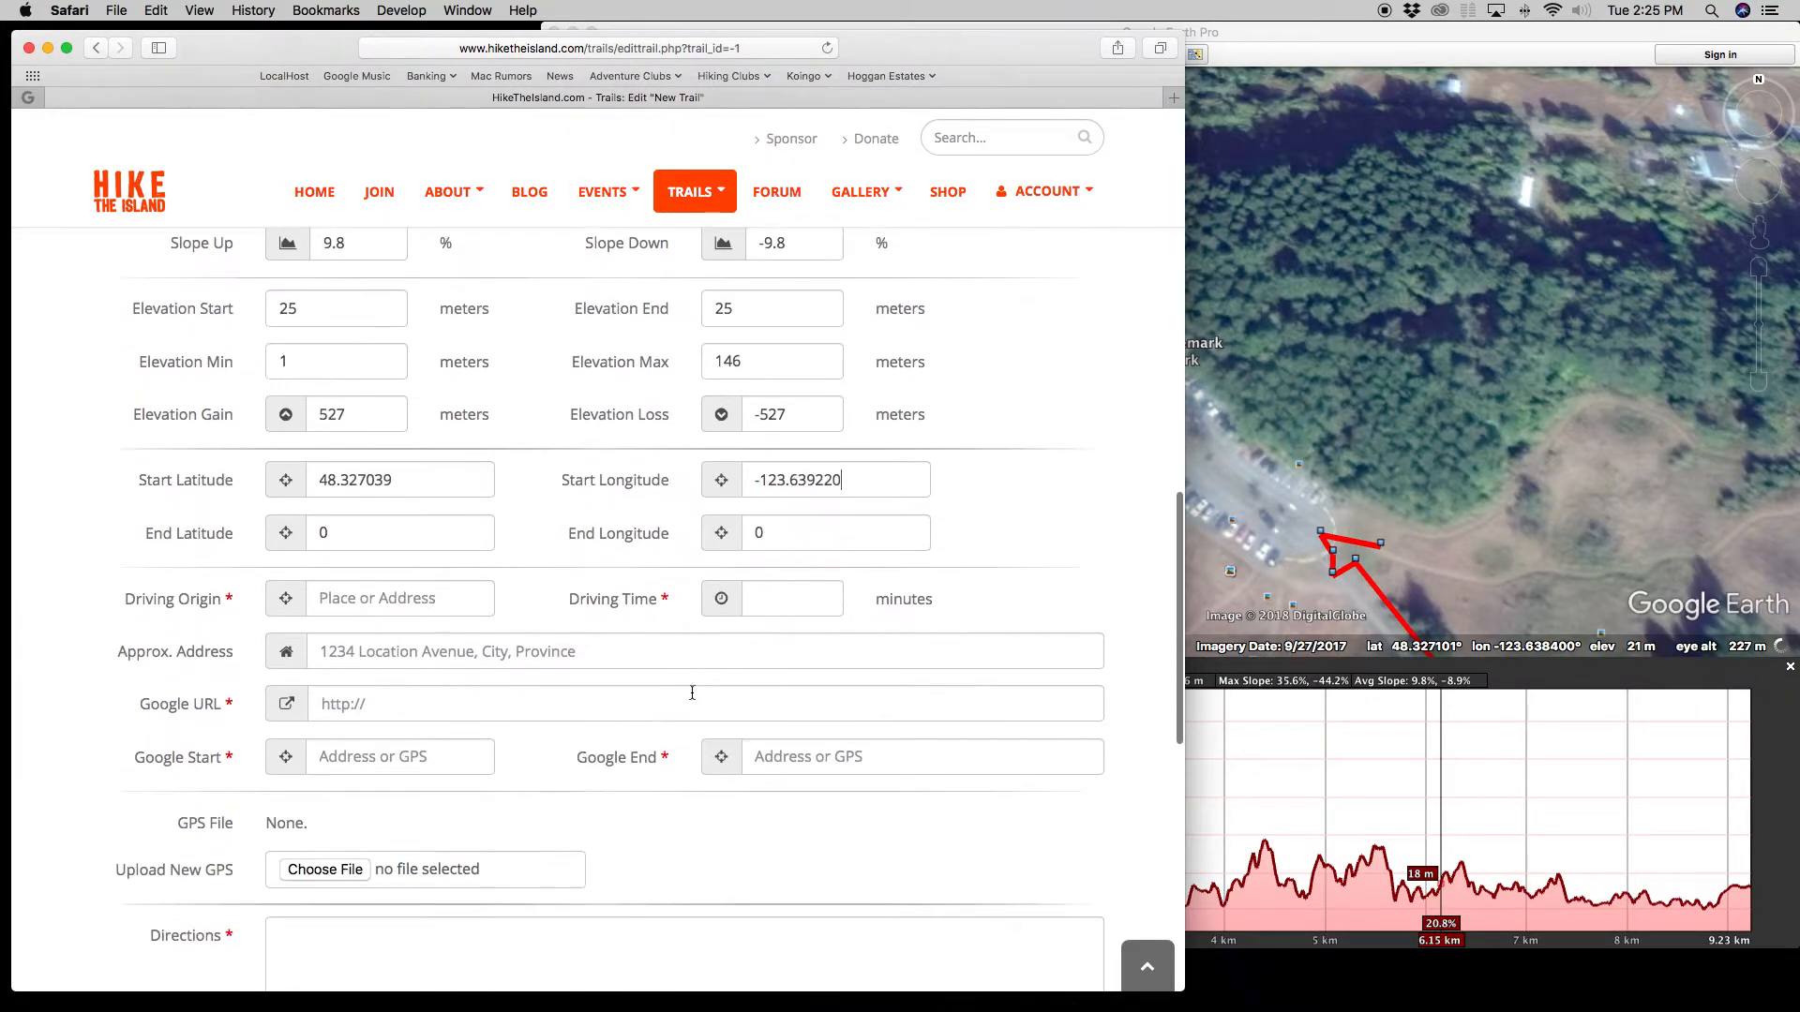
double_click(389, 479)
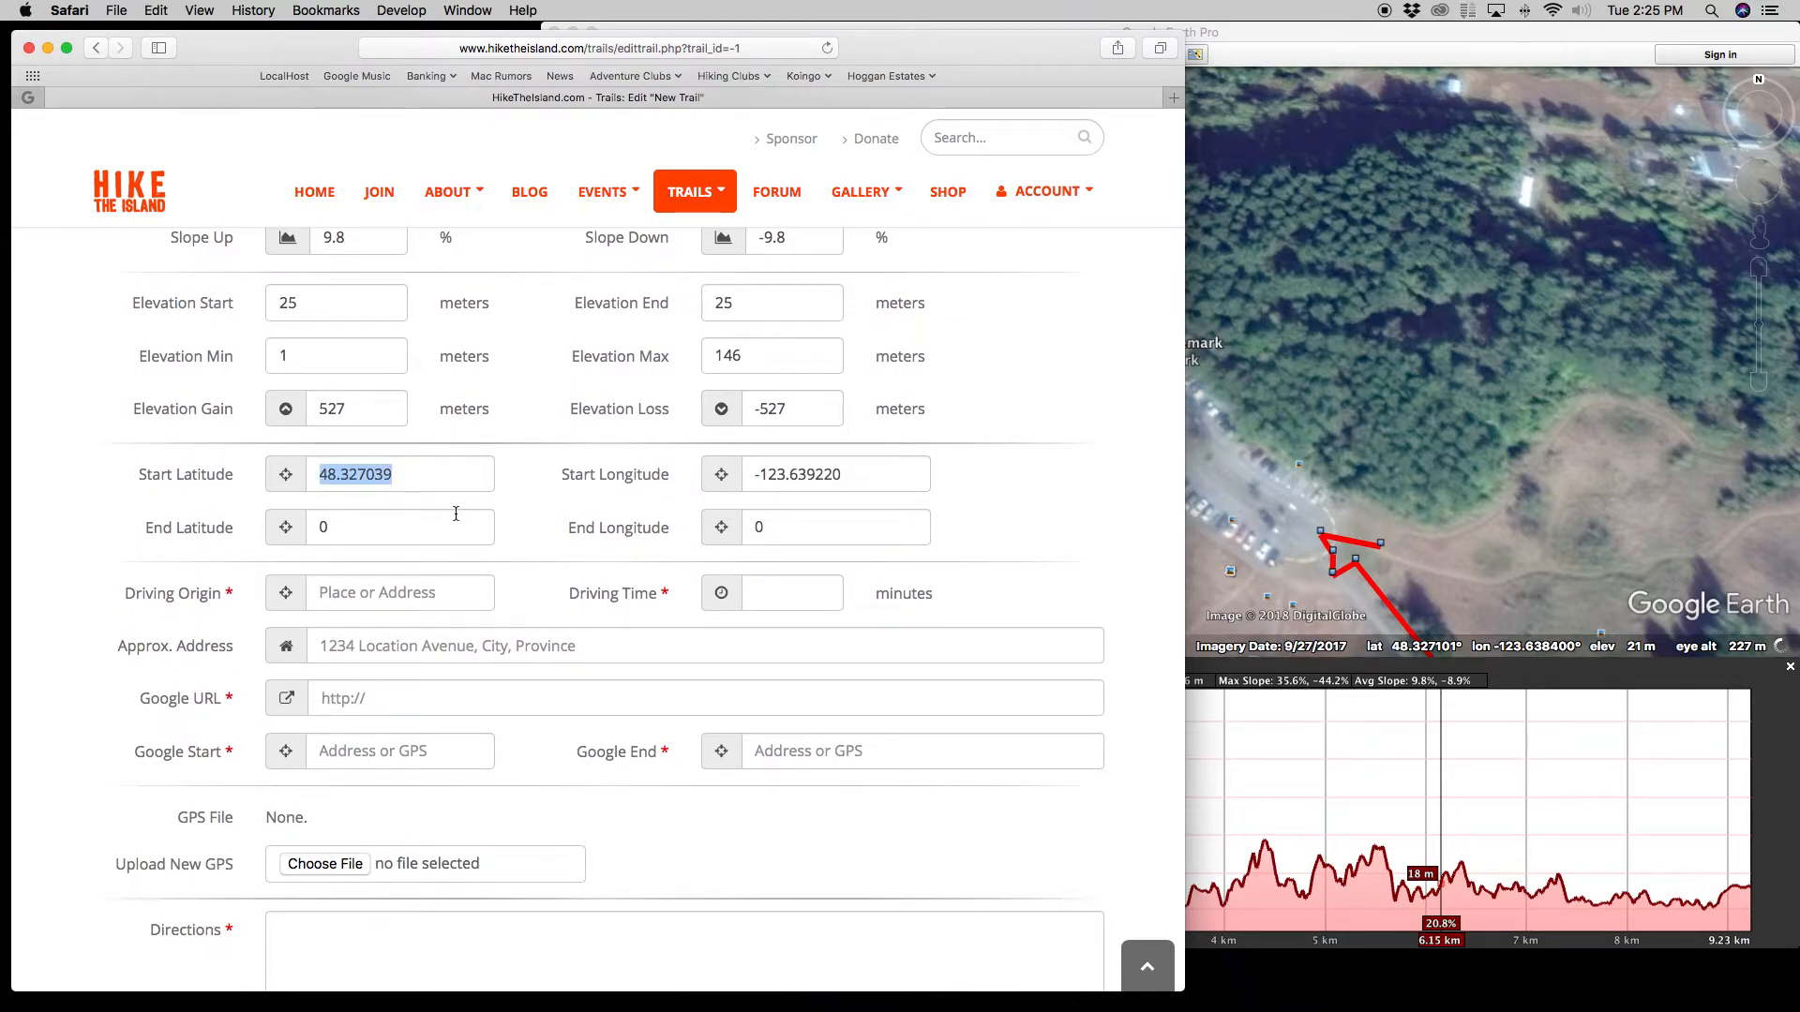
left_click(833, 751)
key("super+v")
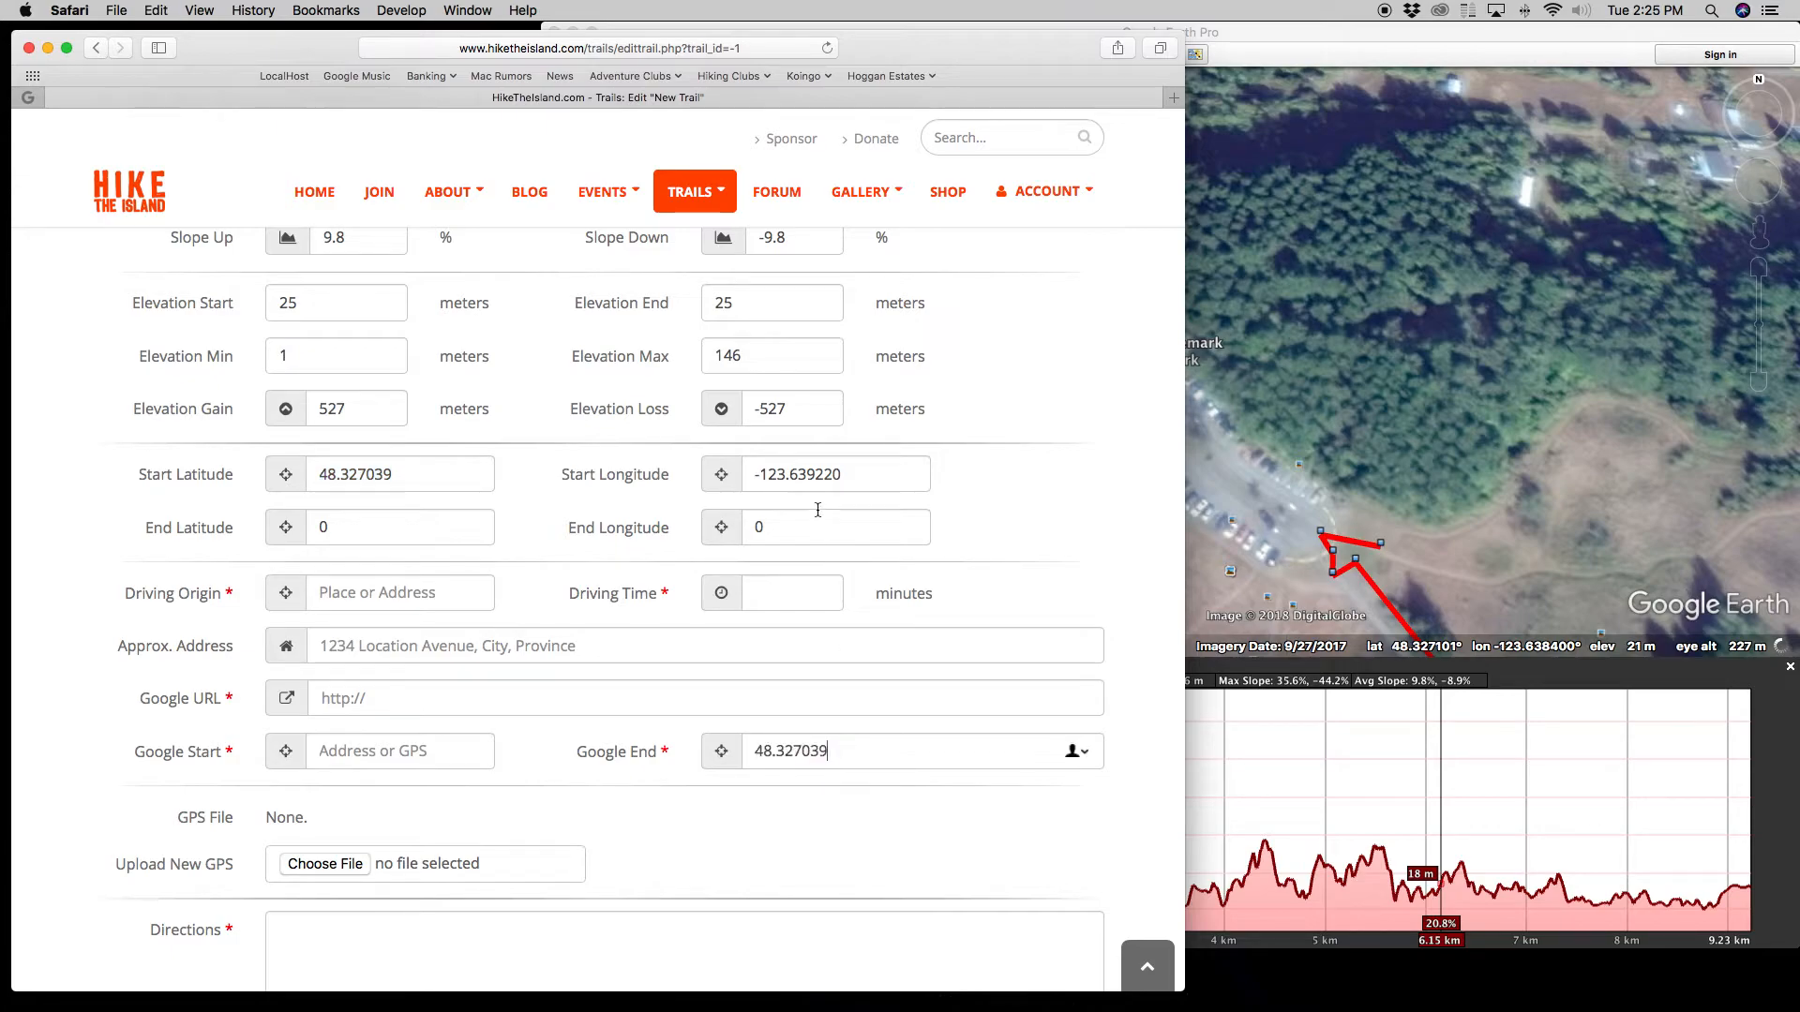
double_click(814, 476)
left_click(866, 759)
type(",")
key("super+v")
key("super+a")
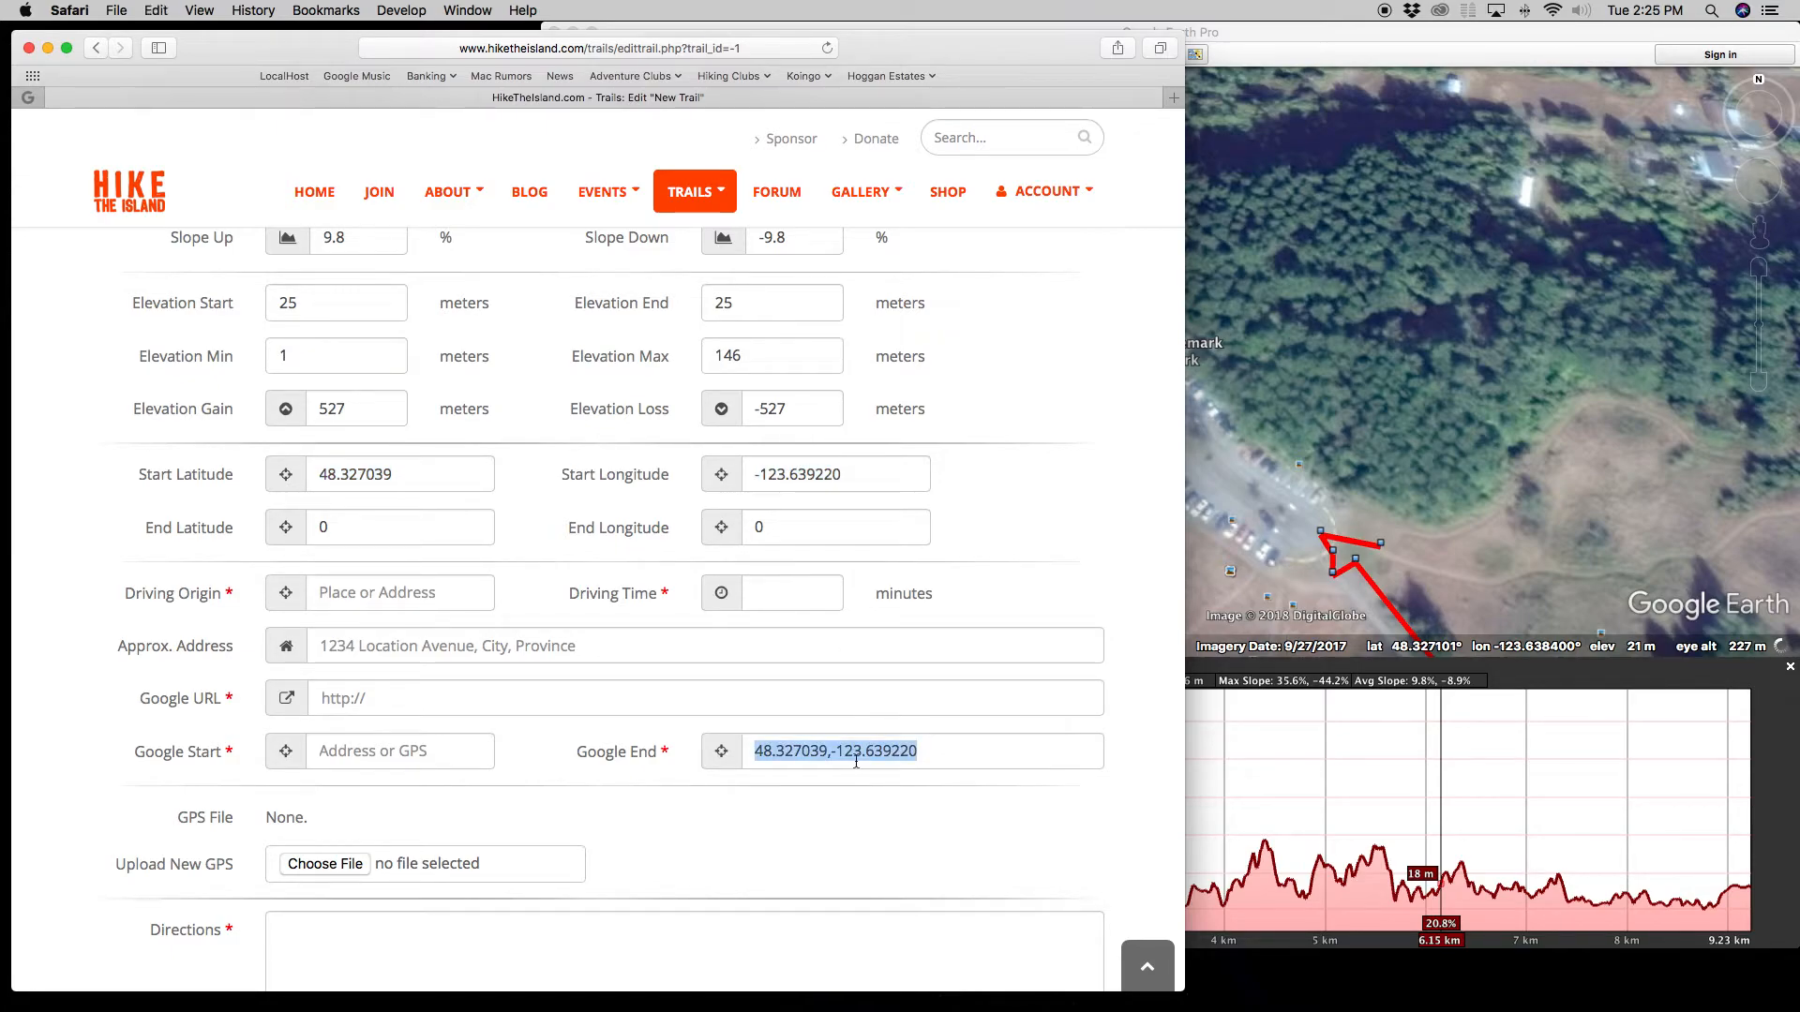
key("super+c")
Step: Copy the start coordinates into the end fields, giving End Latitude 48.327039 and End Longitude -123.639220
left_click(436, 480)
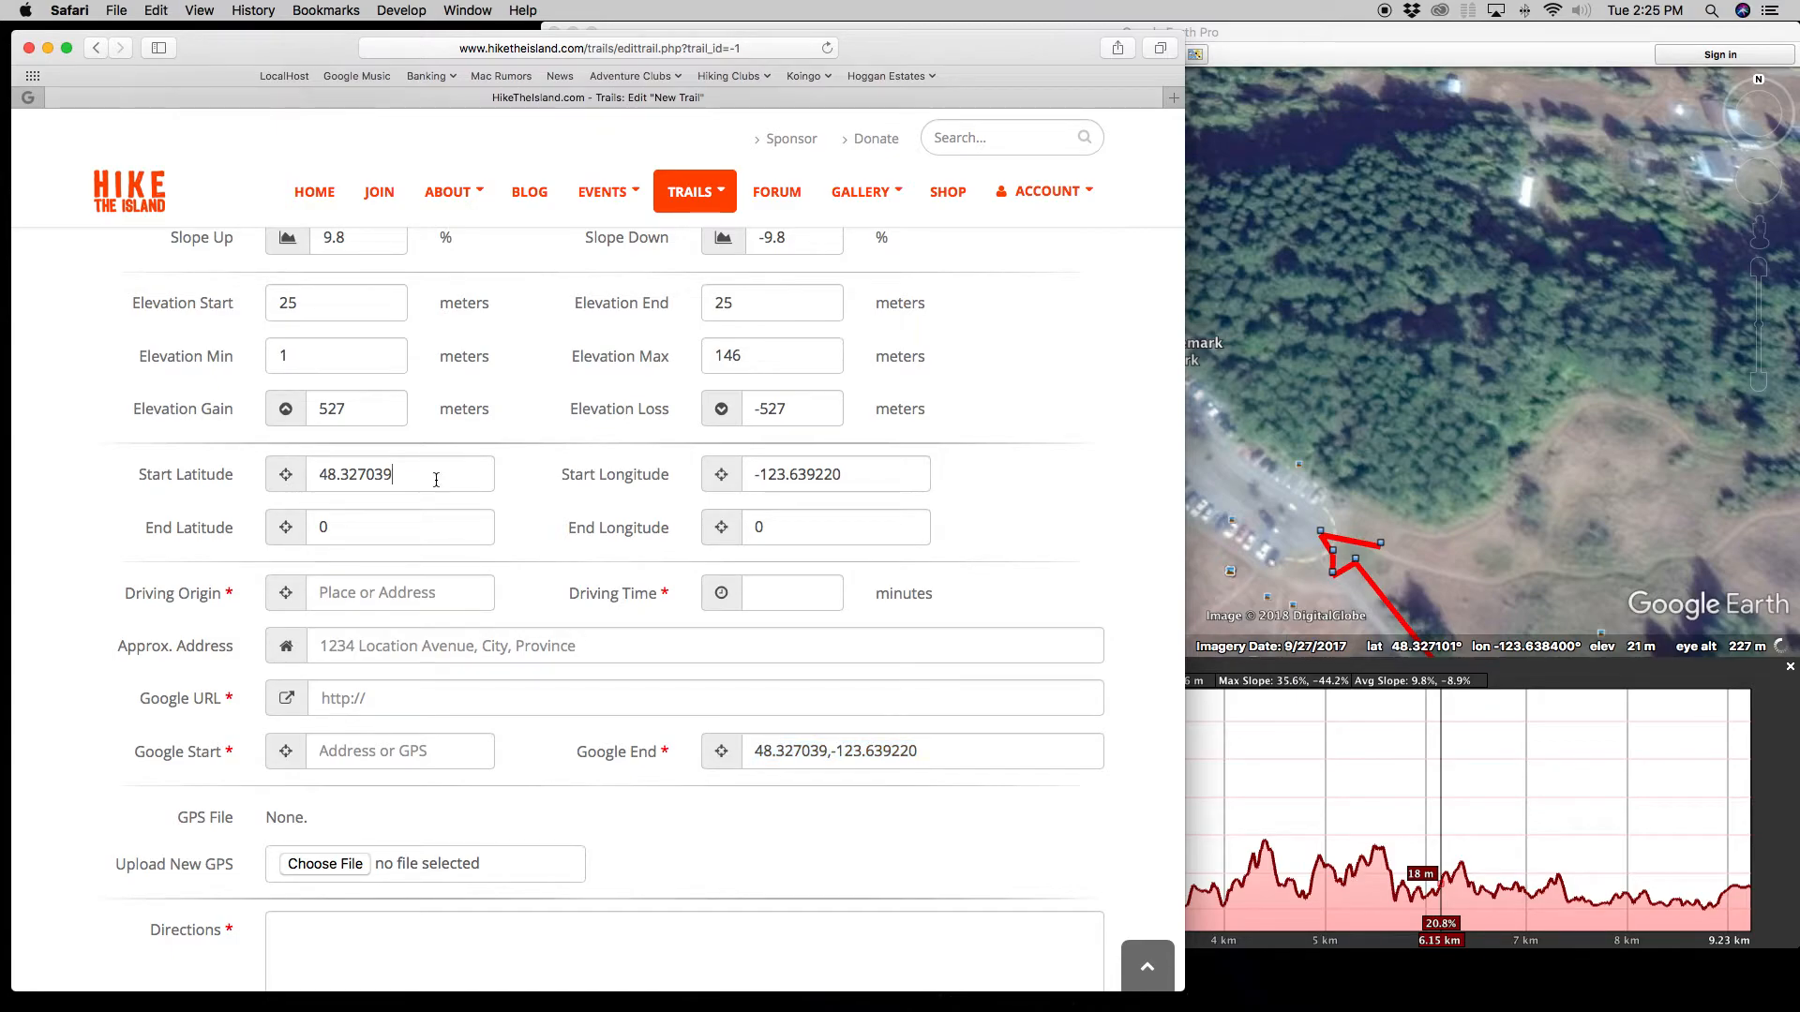
key("super+a")
key("super+c")
left_click(424, 523)
key("super+a")
key("super+v")
left_click(769, 471)
key("super+a")
key("super+c")
left_click(801, 525)
key("super+a")
key("super+v")
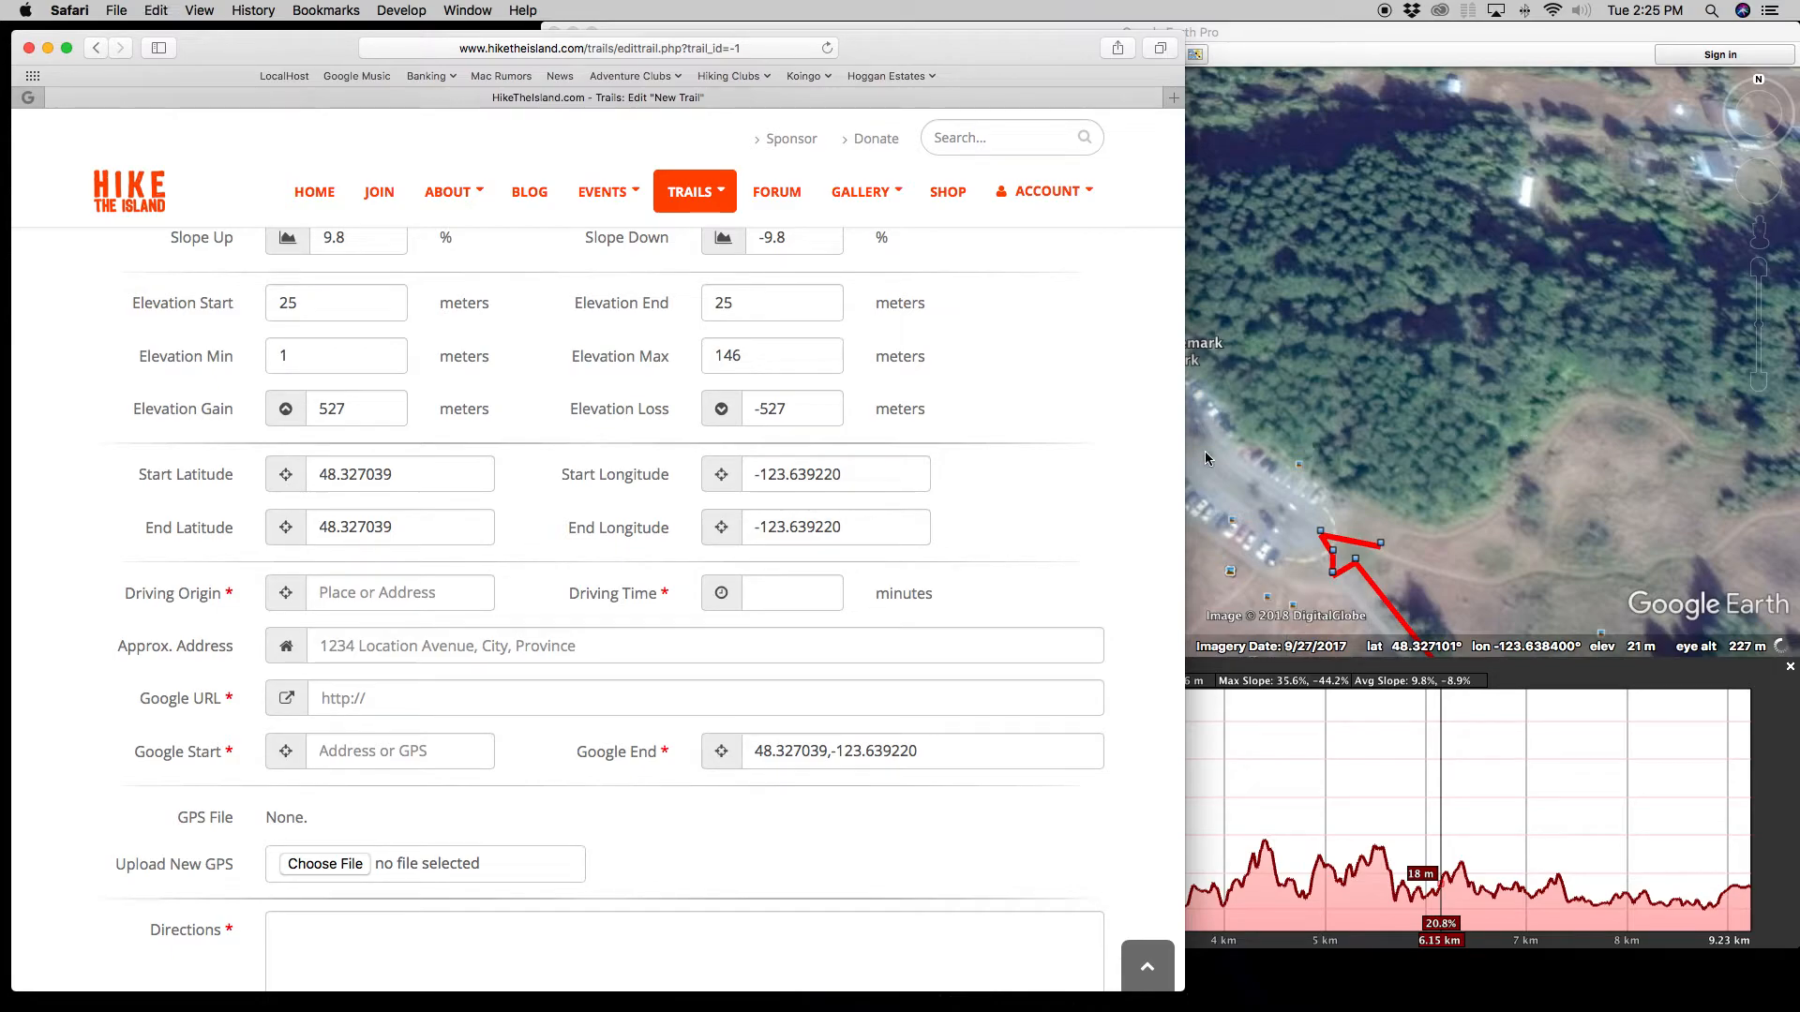
Step: Enter Downtown Victoria as the driving origin
left_click(395, 593)
type("Downtown Victoria")
double_click(599, 595)
Step: Copy the Google End coordinates and open Google Maps in a new browser tab
left_click(606, 611)
key("super+a")
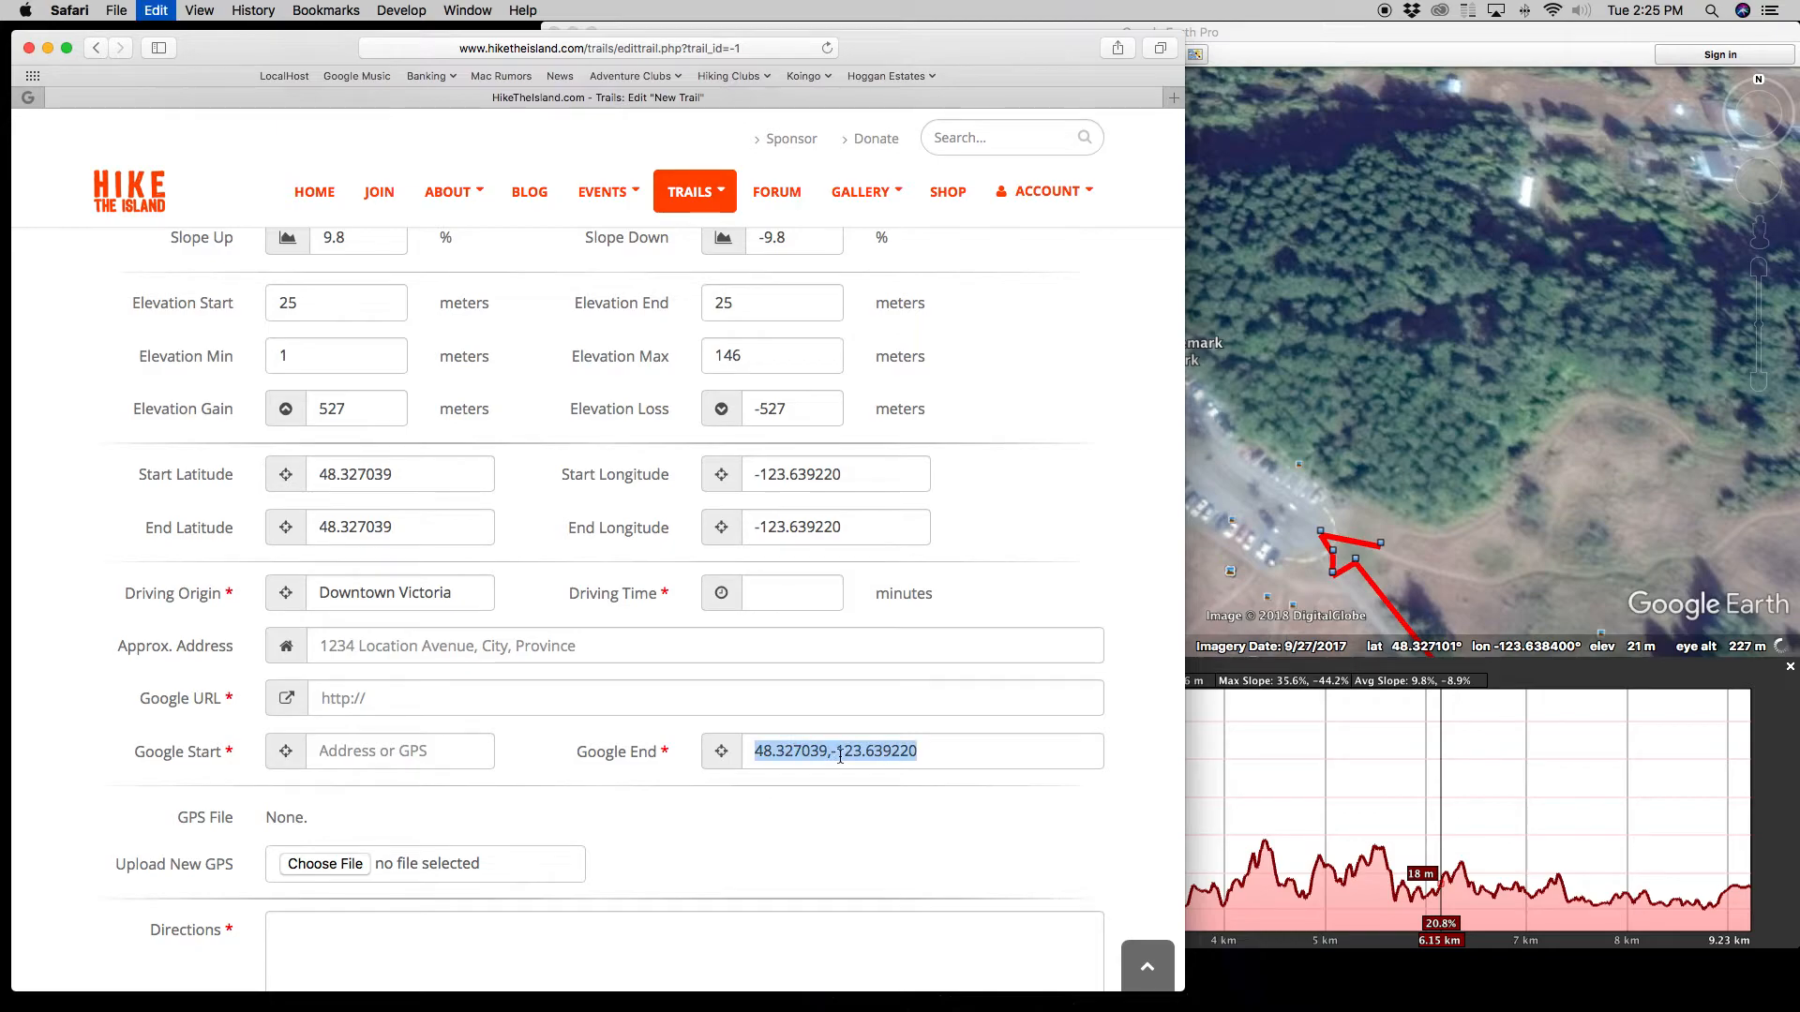
key("super+c")
key("super+t")
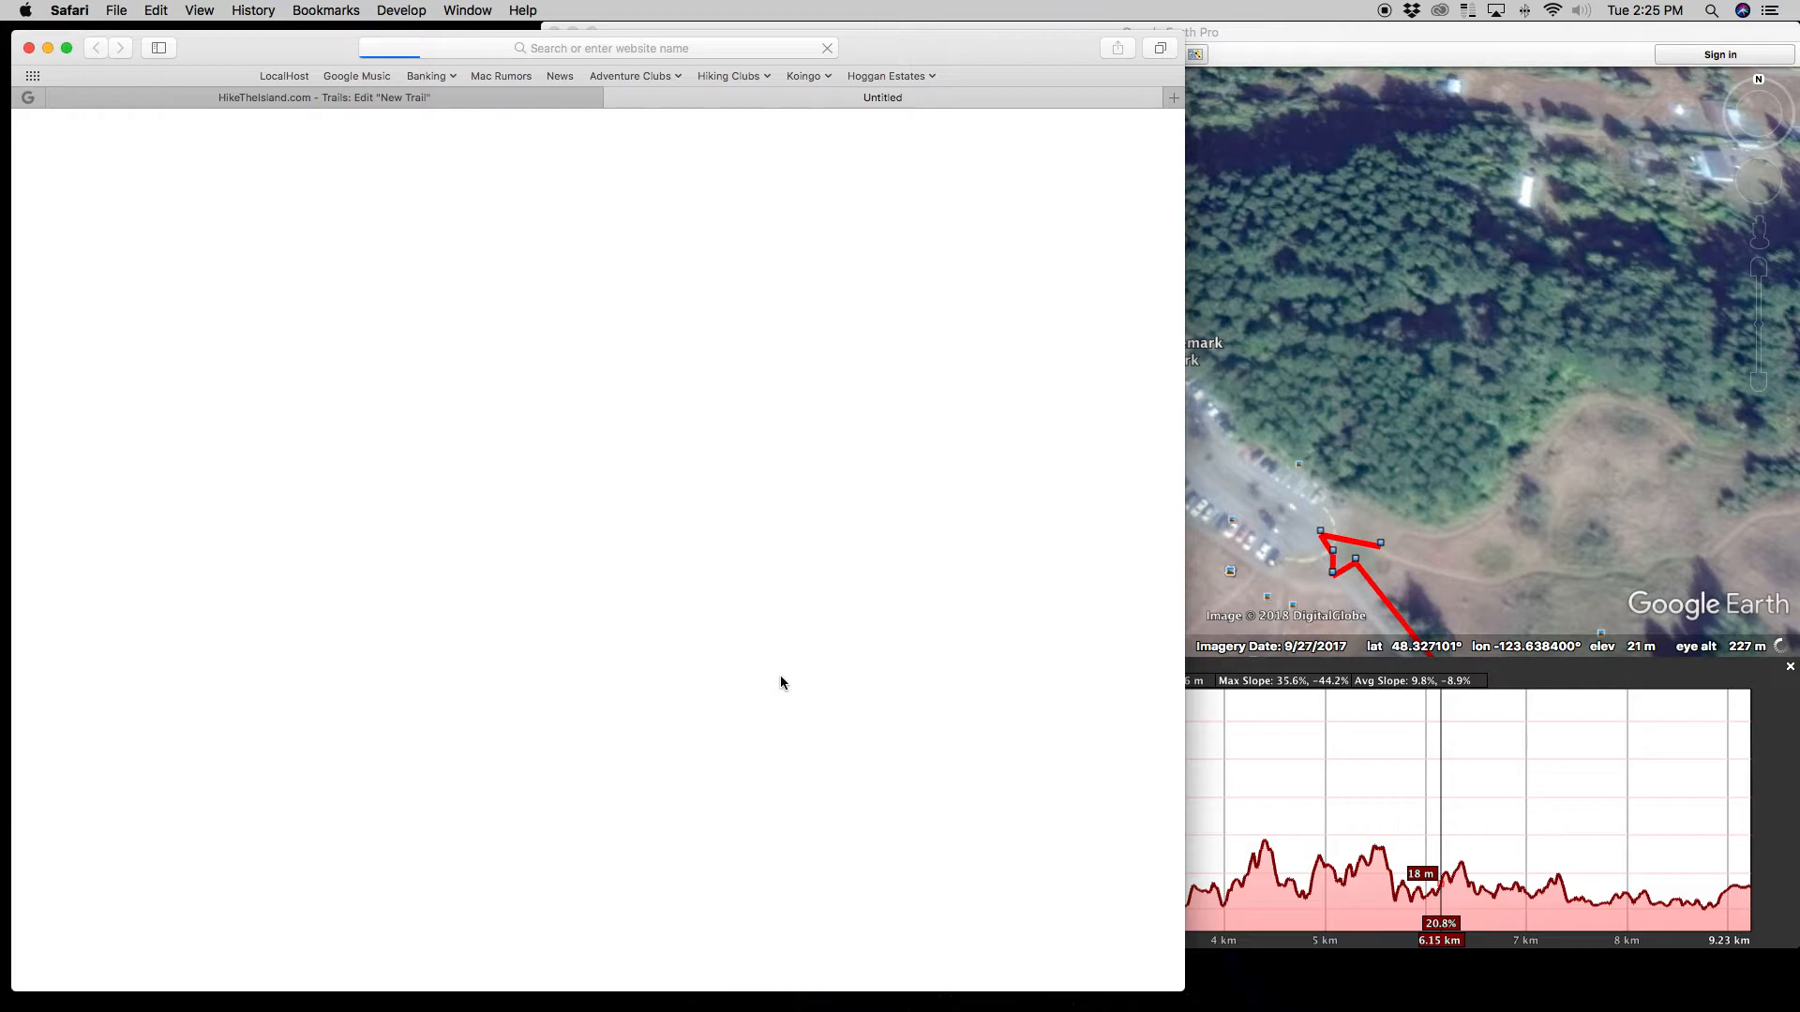
key("super+l")
type("maps.go")
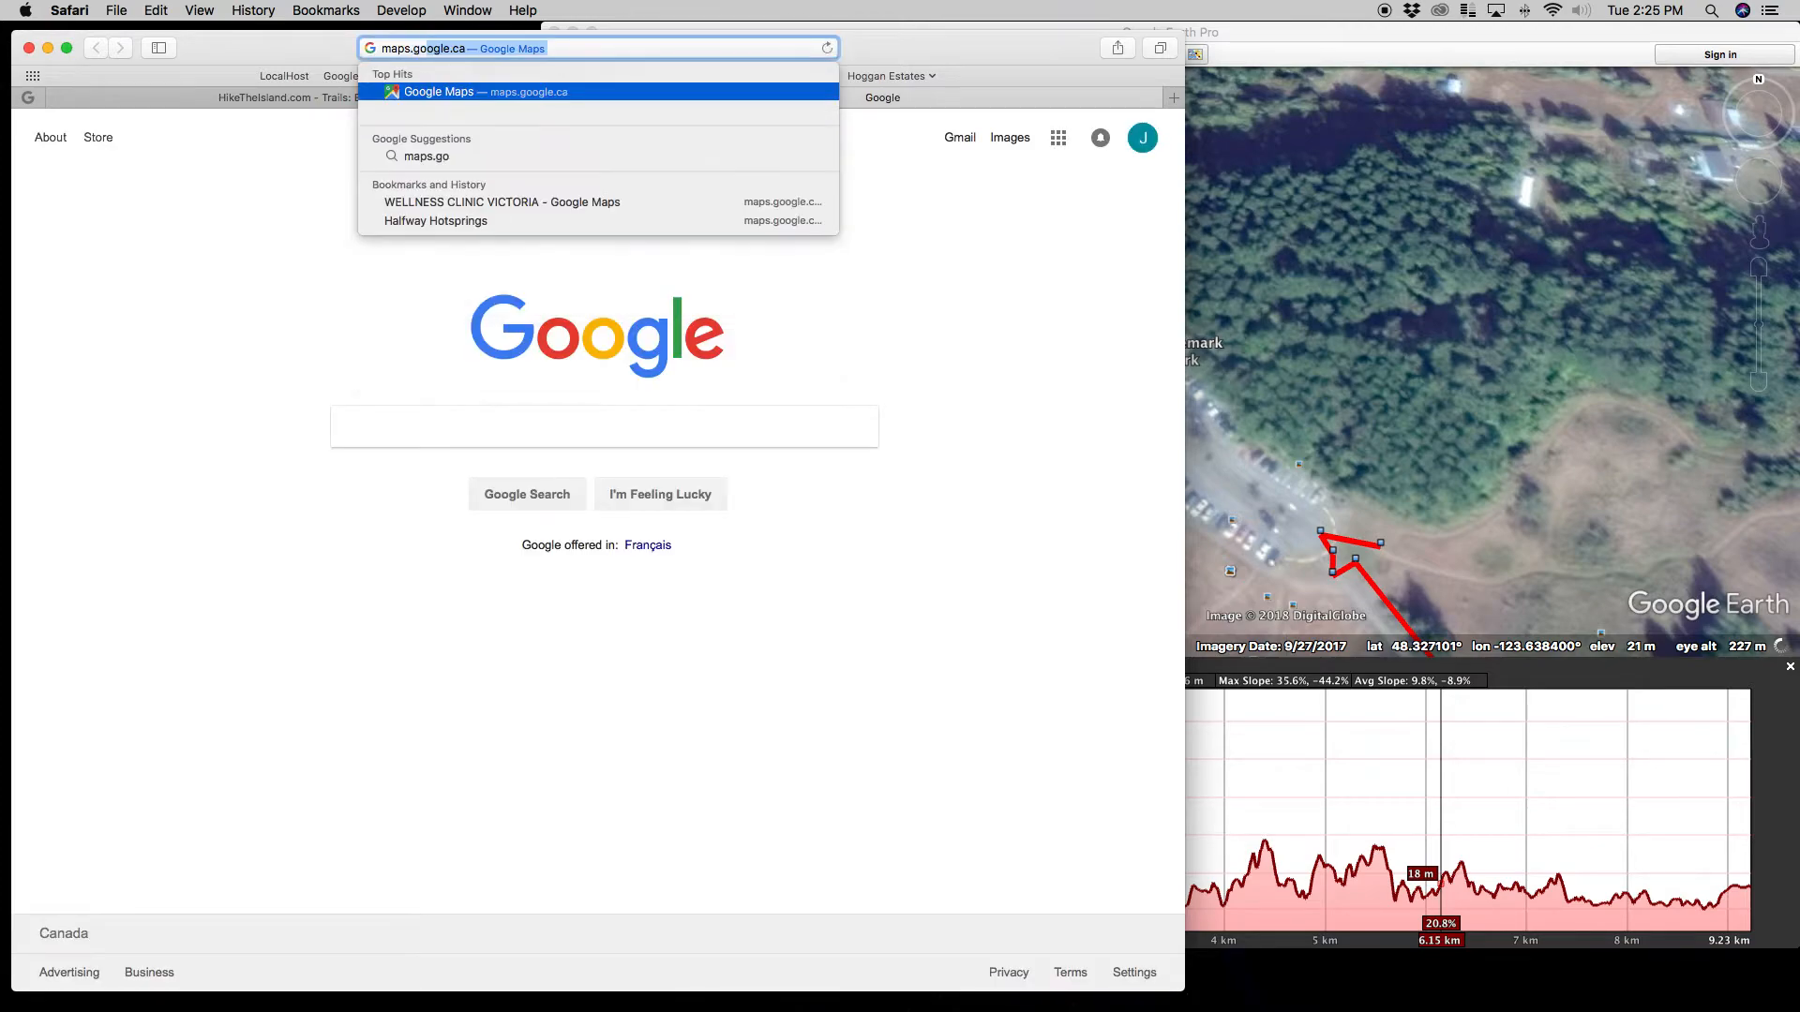
key("Return")
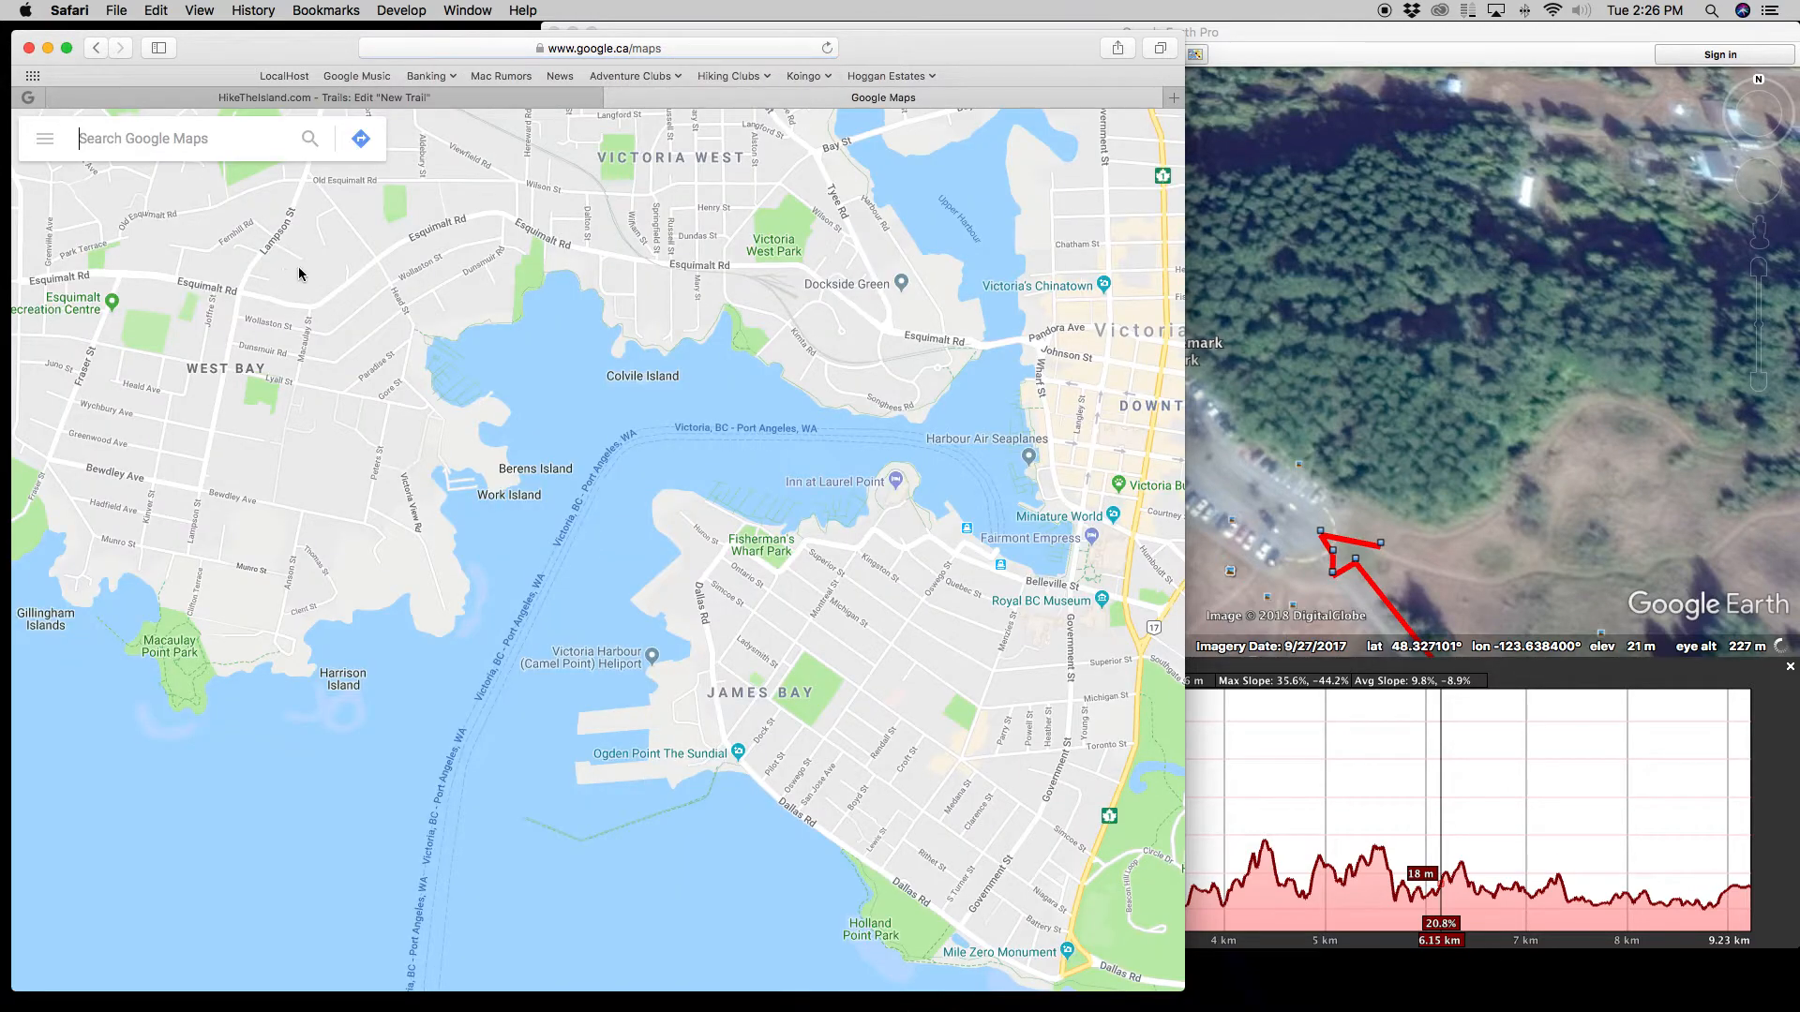
Step: Get driving directions from Victoria, BC to the copied trailhead coordinates 48.327039,-123.639220
left_click(205, 139)
key("super+v")
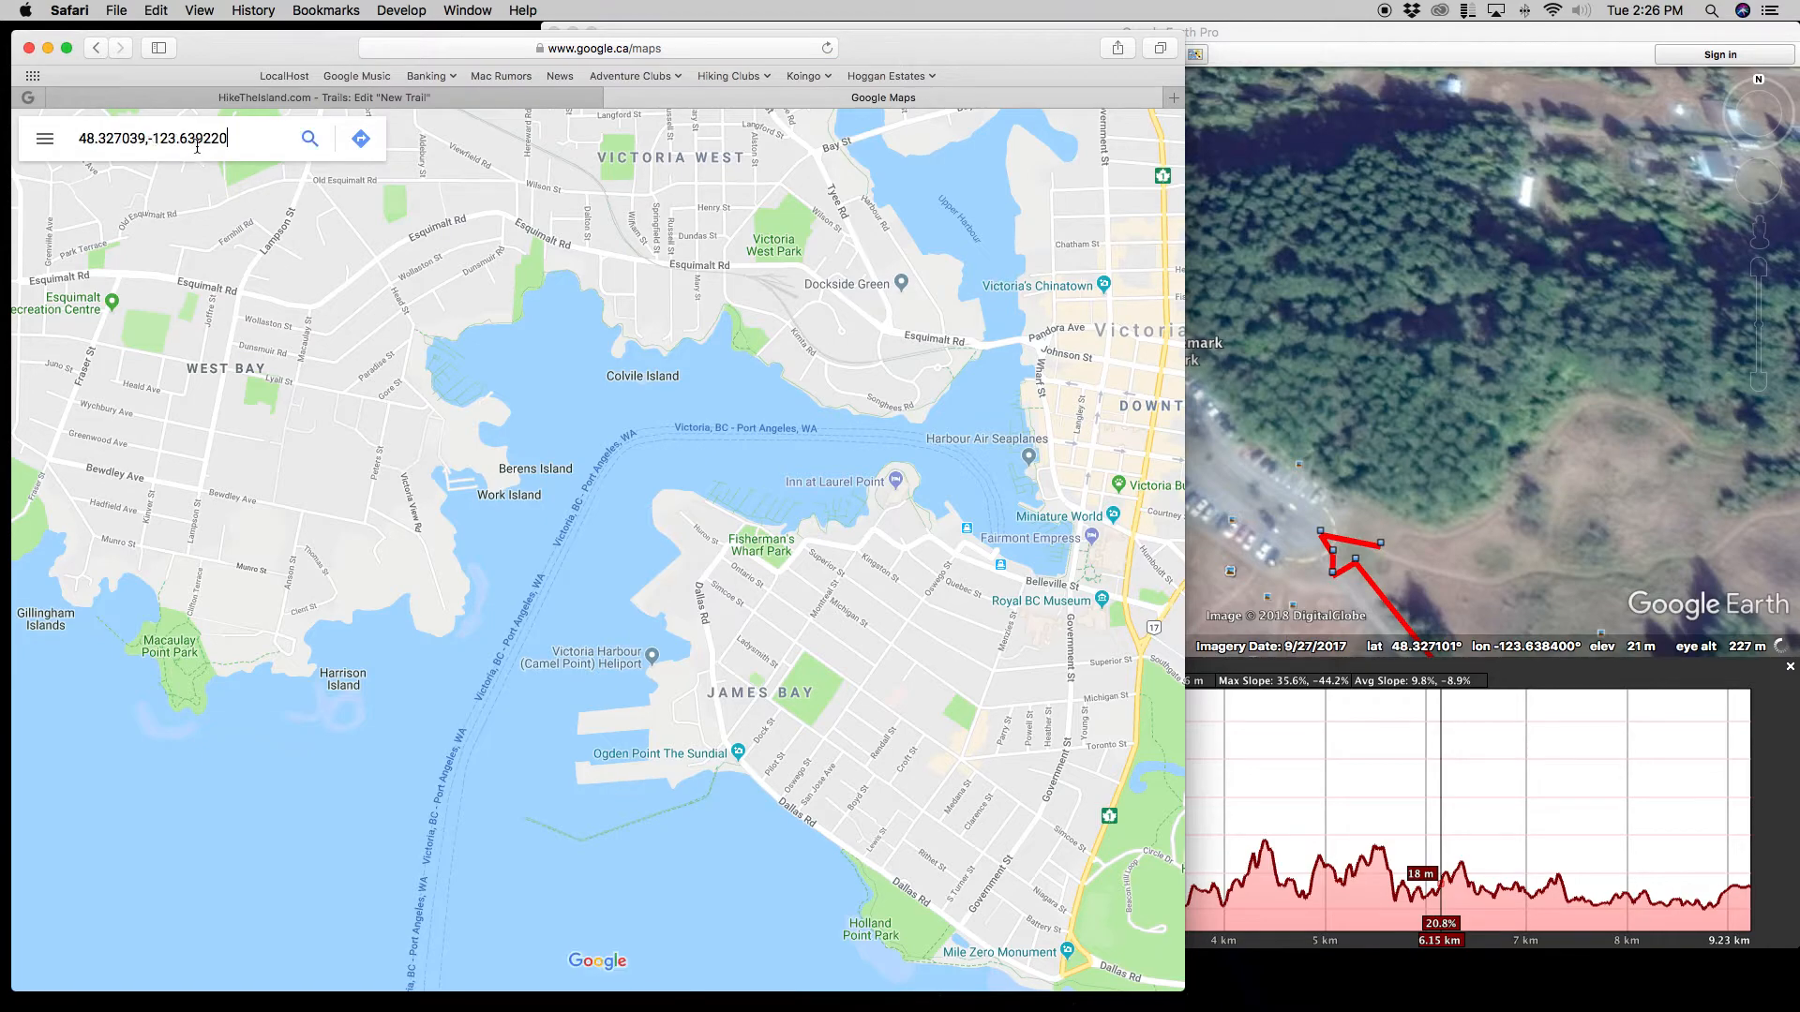
key("Return")
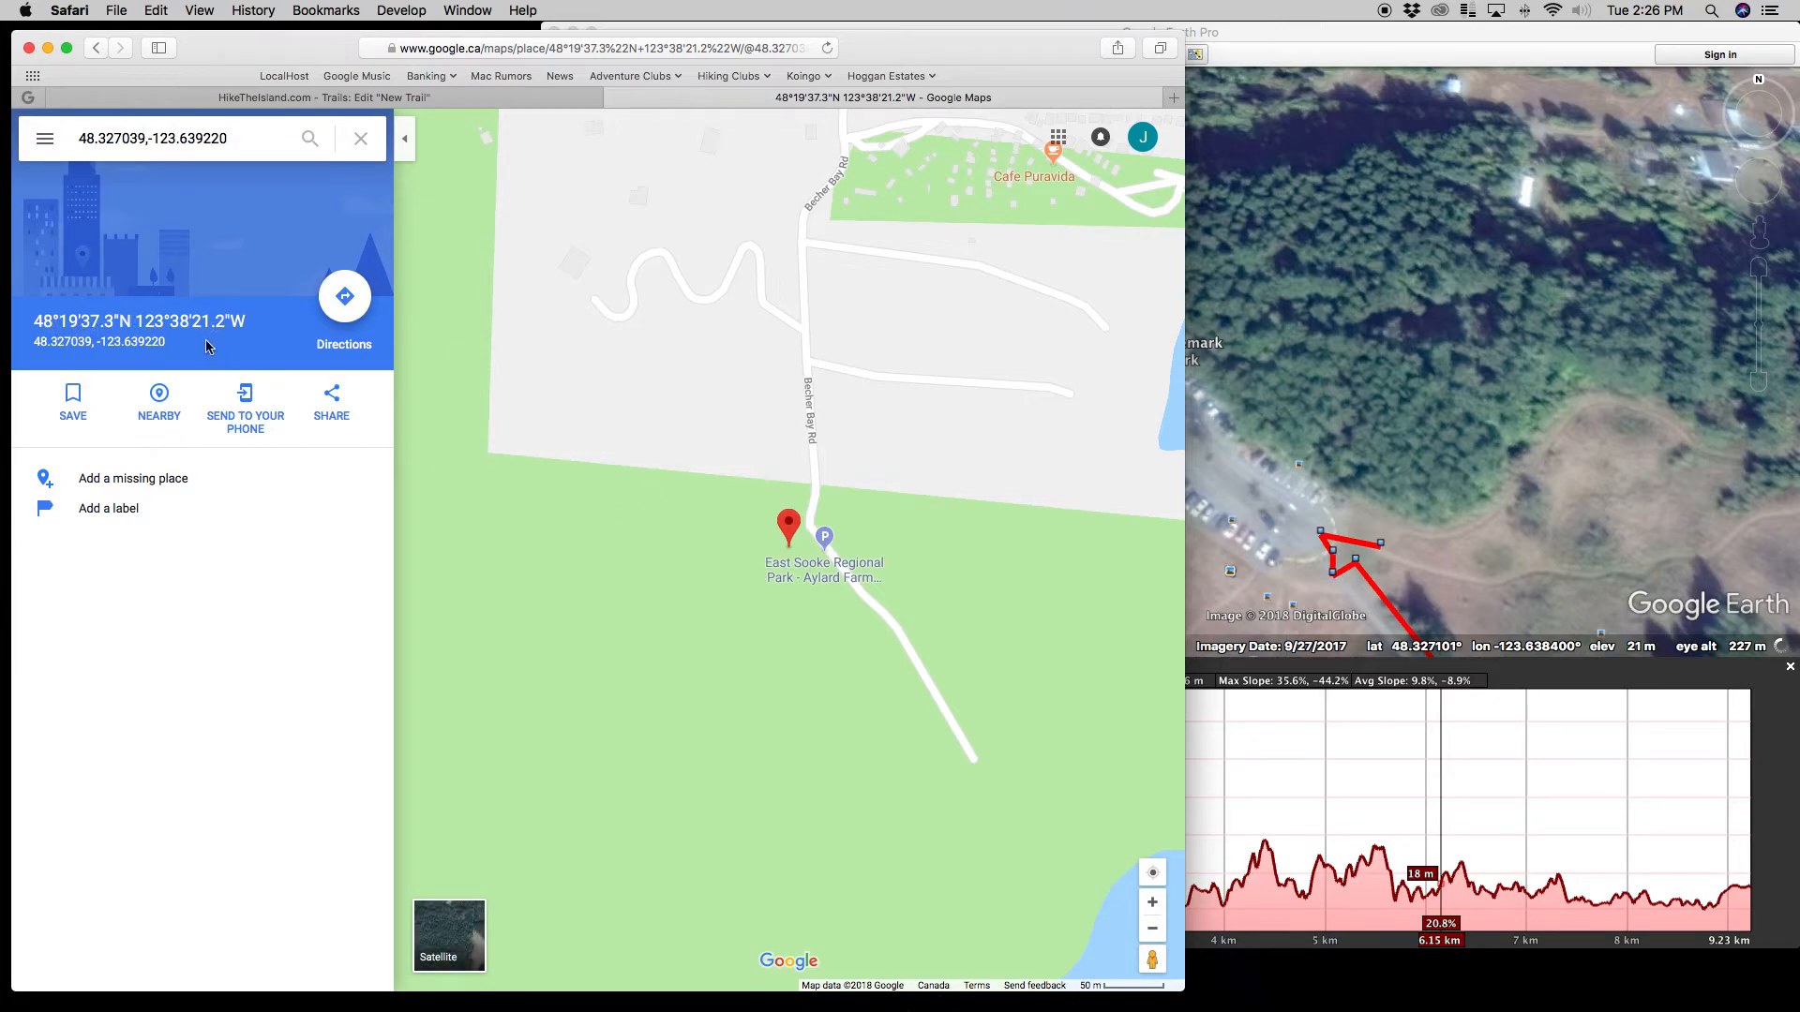
left_click(345, 302)
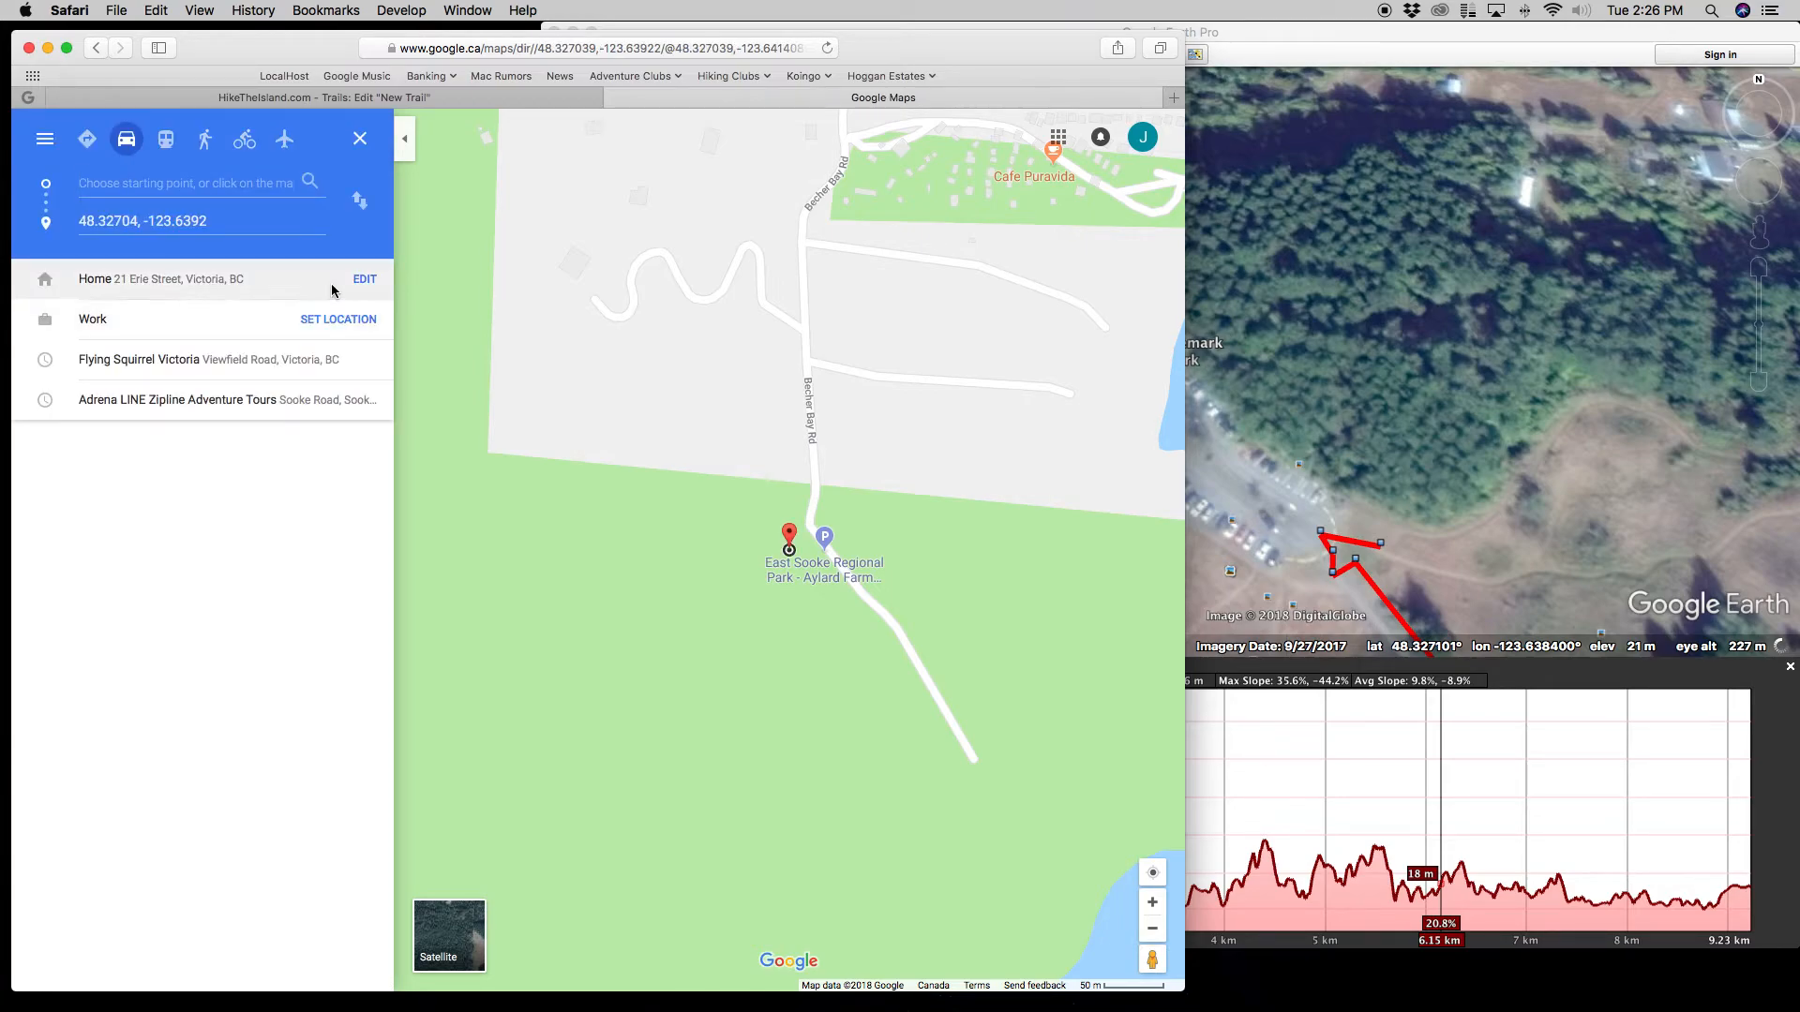
type("Victoria")
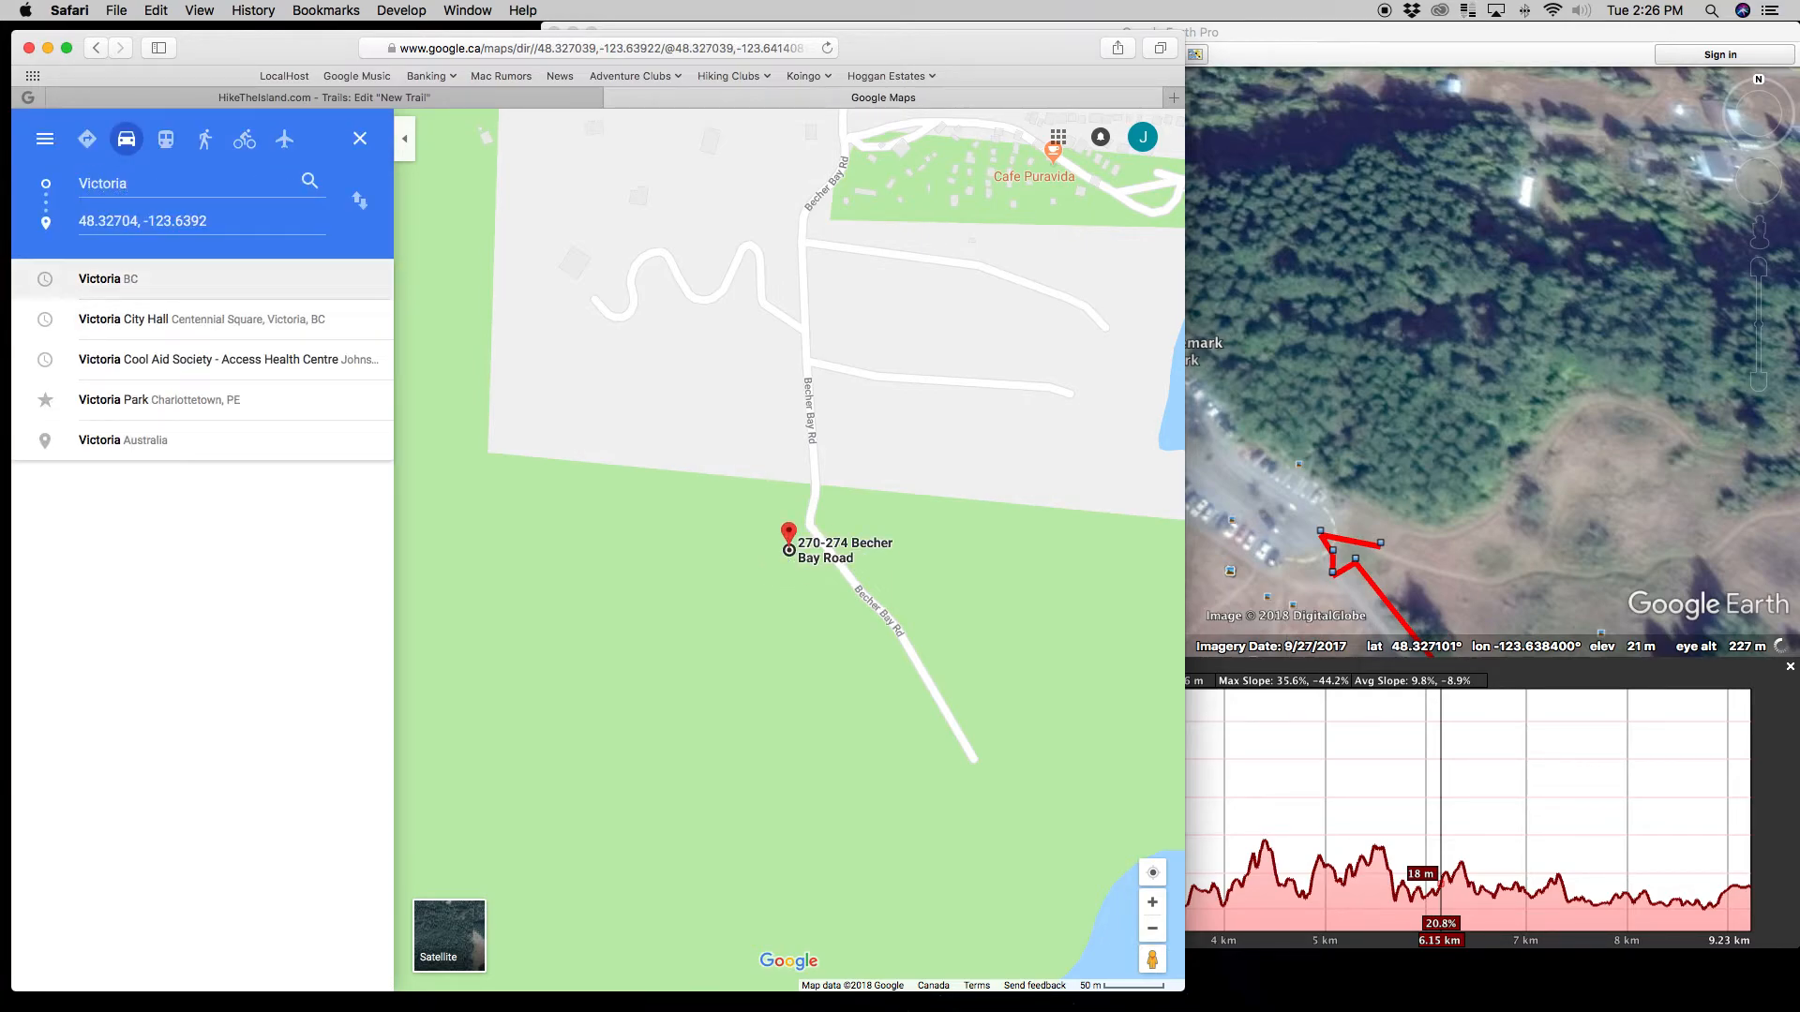
left_click(300, 289)
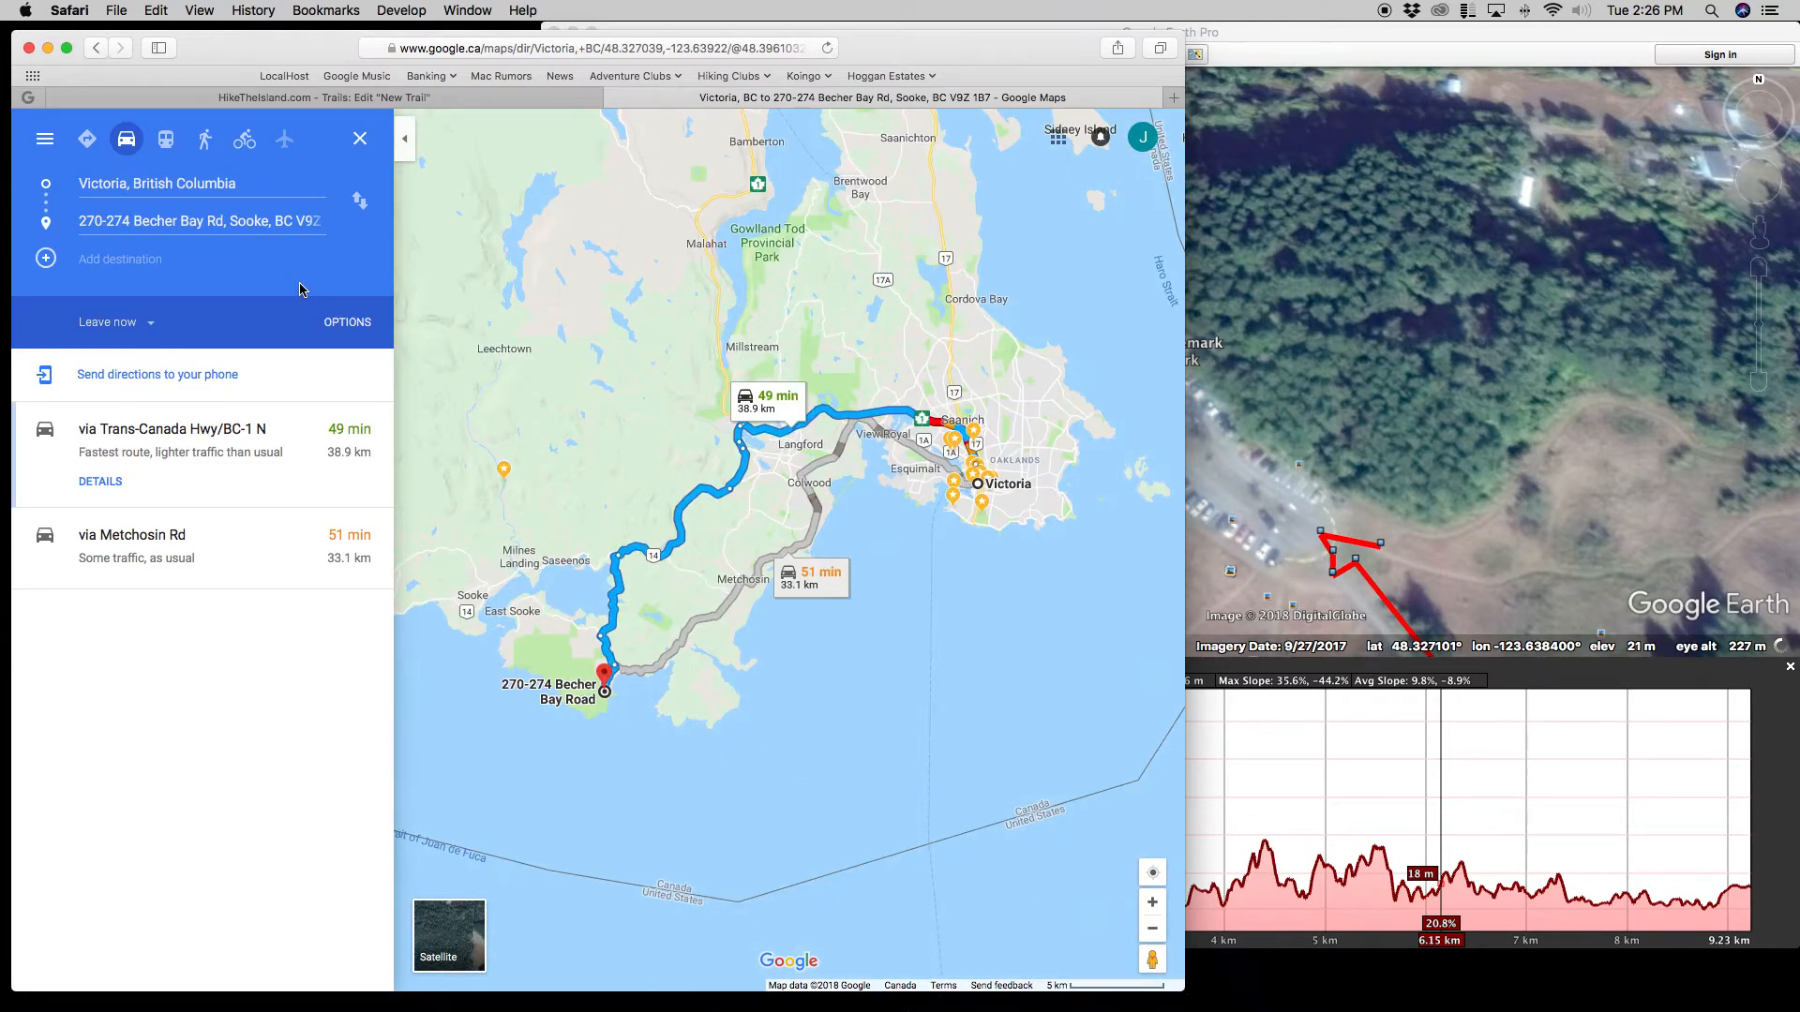
Step: Copy the directions page link into the trail form's Google URL and set Google Start to Victoria, BC
left_click(492, 55)
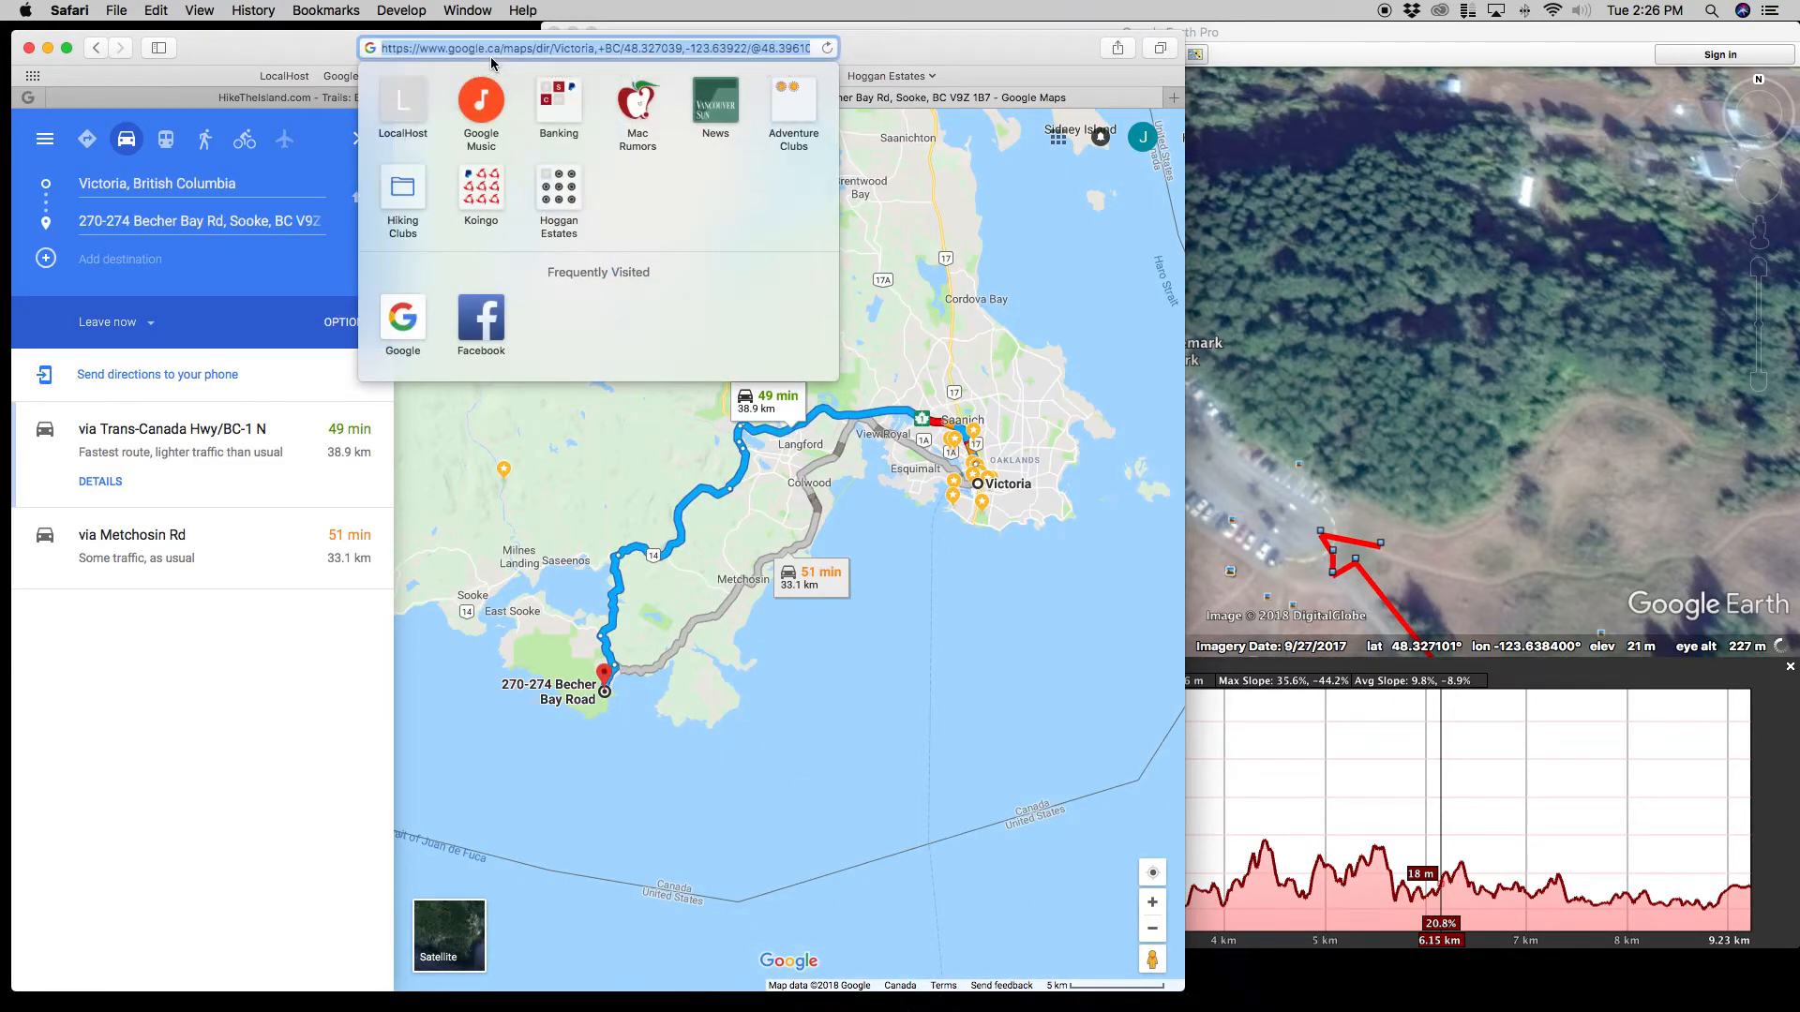
left_click(317, 97)
left_click(467, 695)
right_click(467, 695)
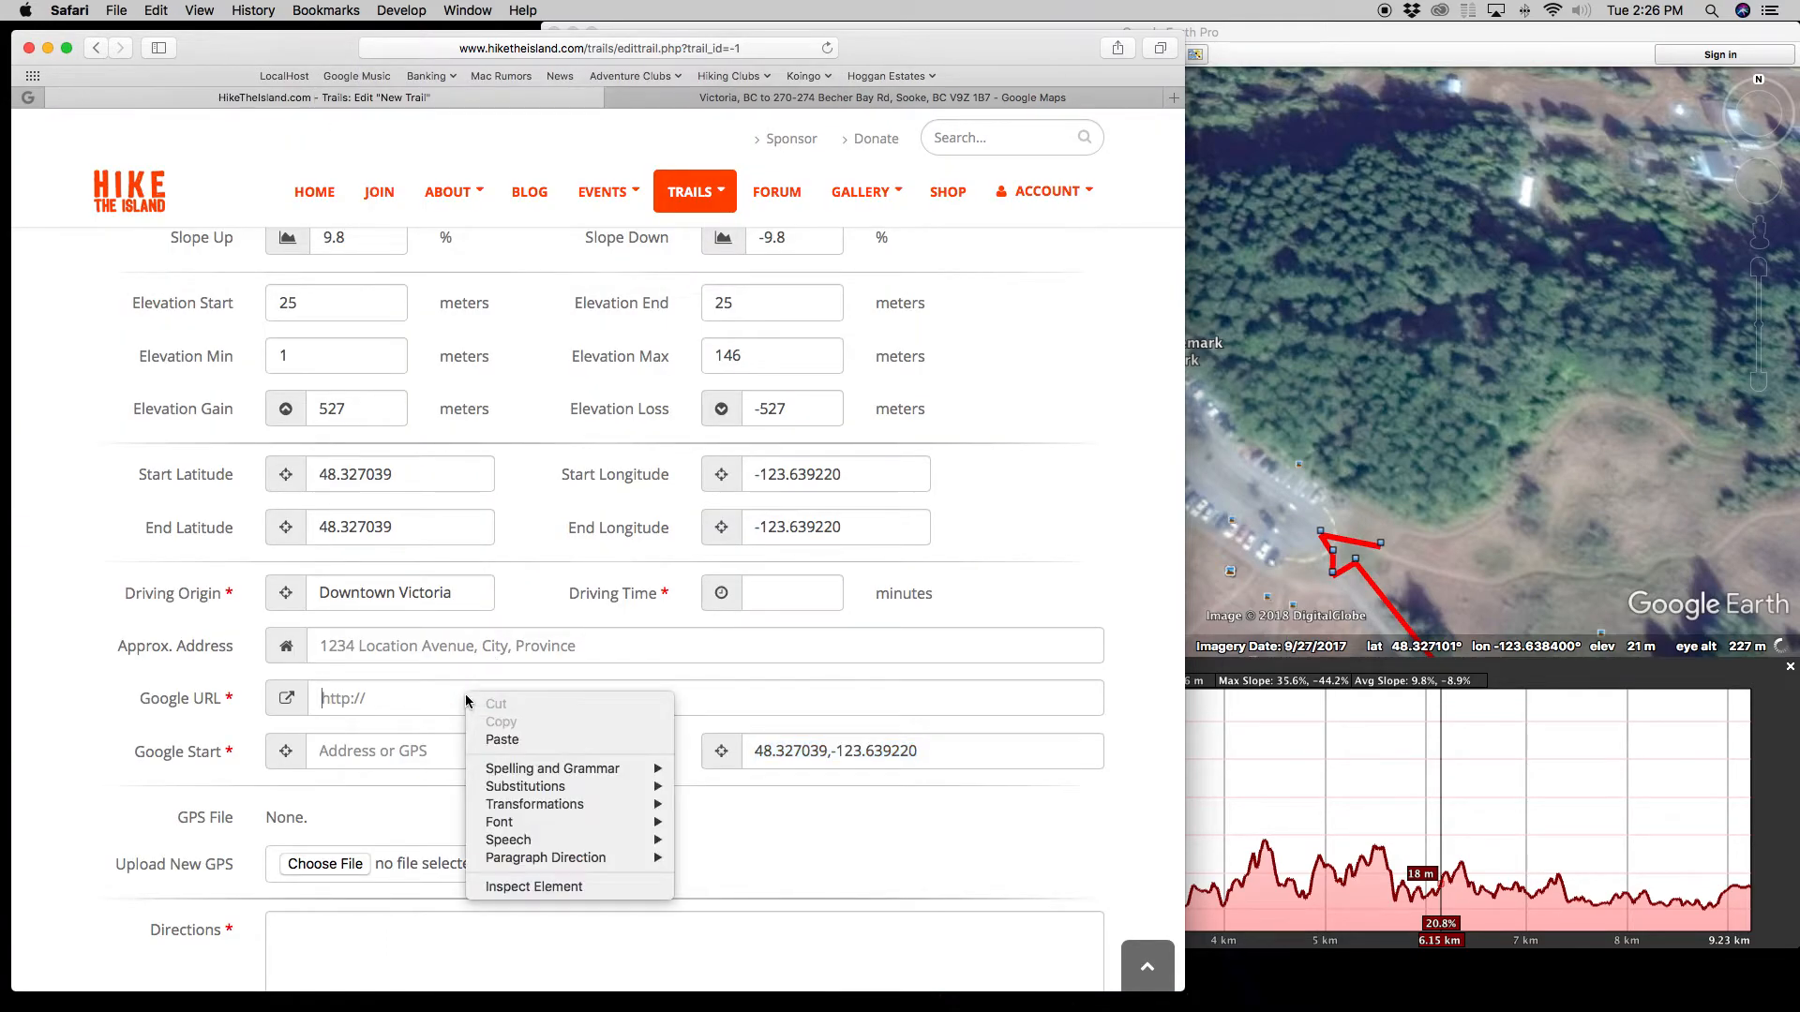
left_click(551, 750)
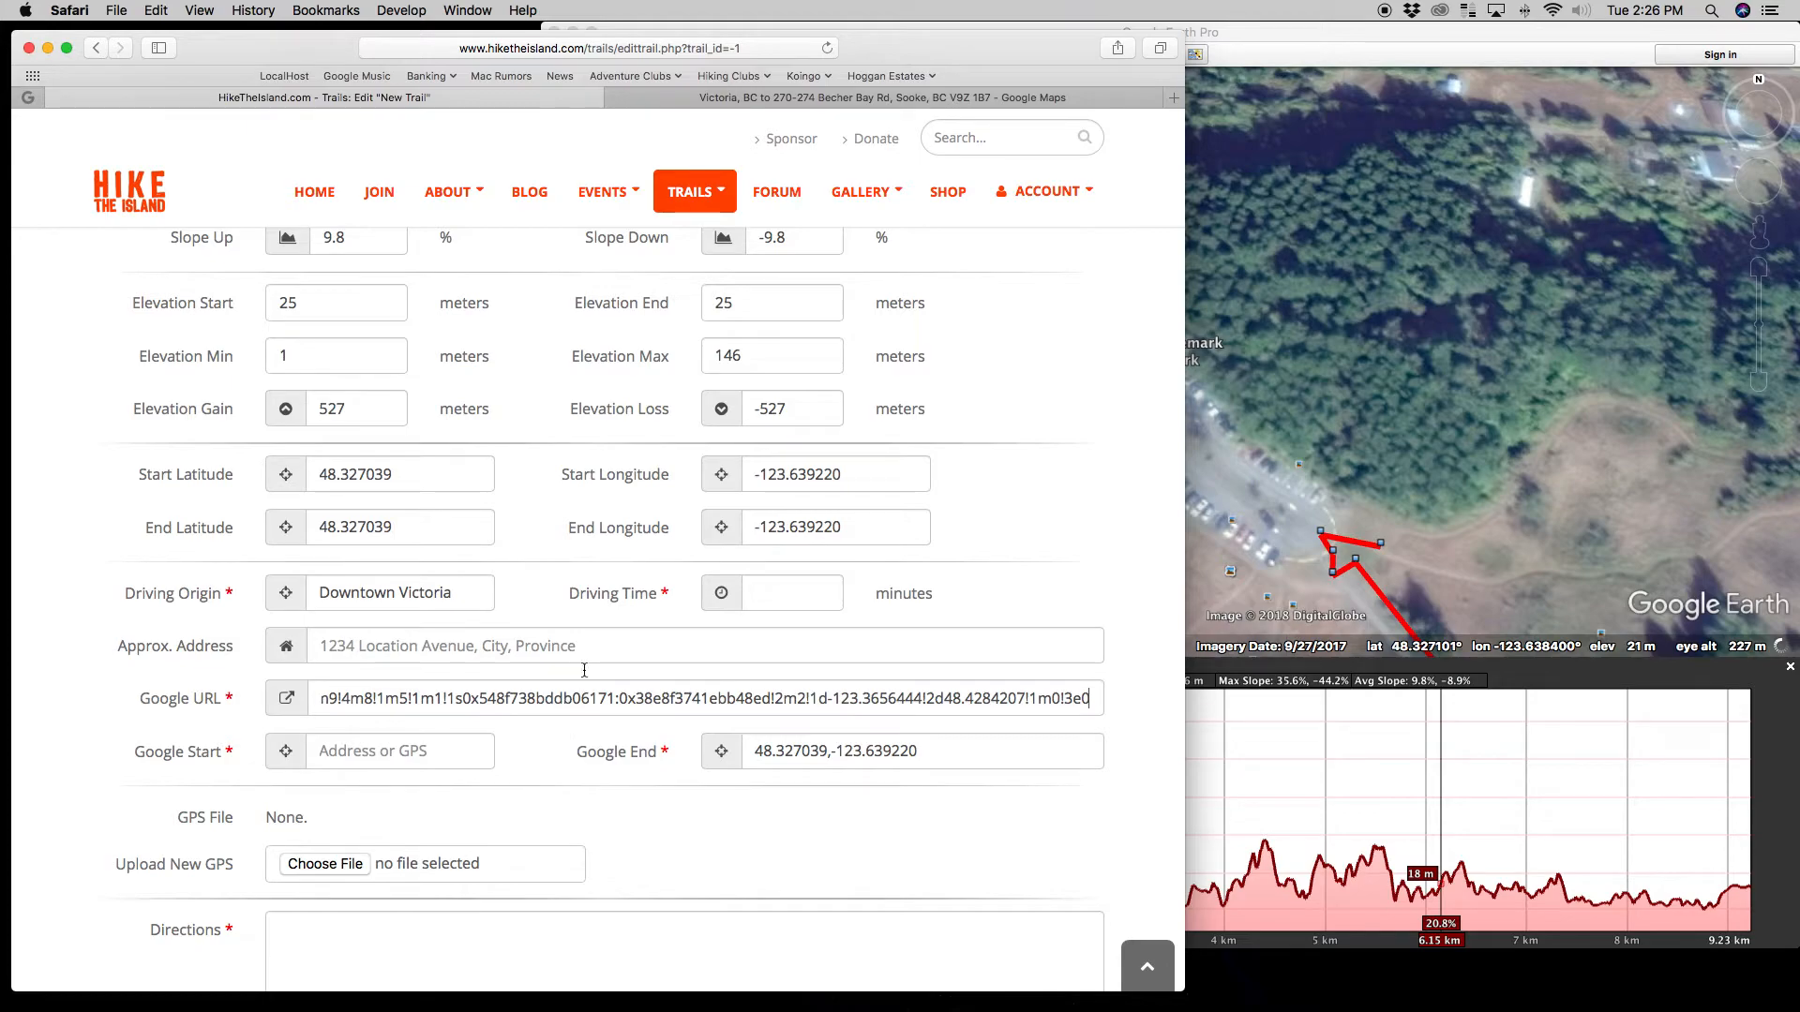
left_click(454, 761)
type("Victoria, BC")
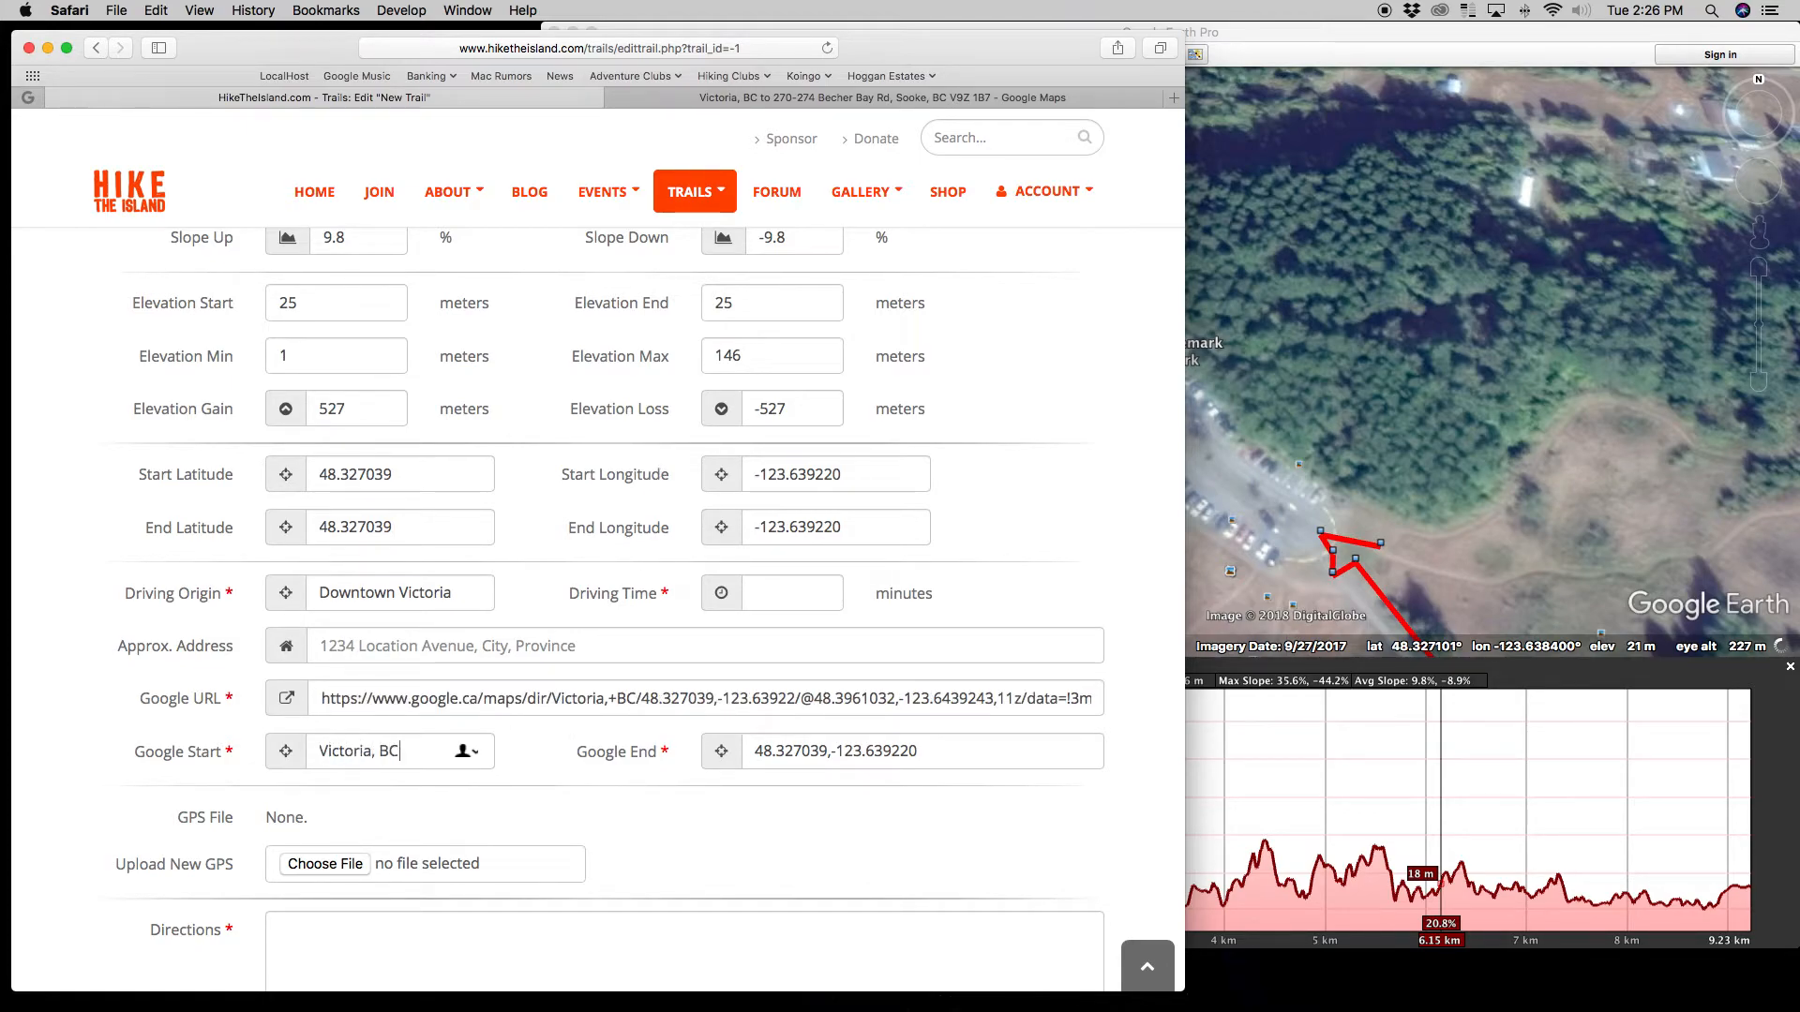
Step: Set the Google Maps route to depart at 3:00 AM and enter 45 minutes as the trail's driving time
left_click(758, 97)
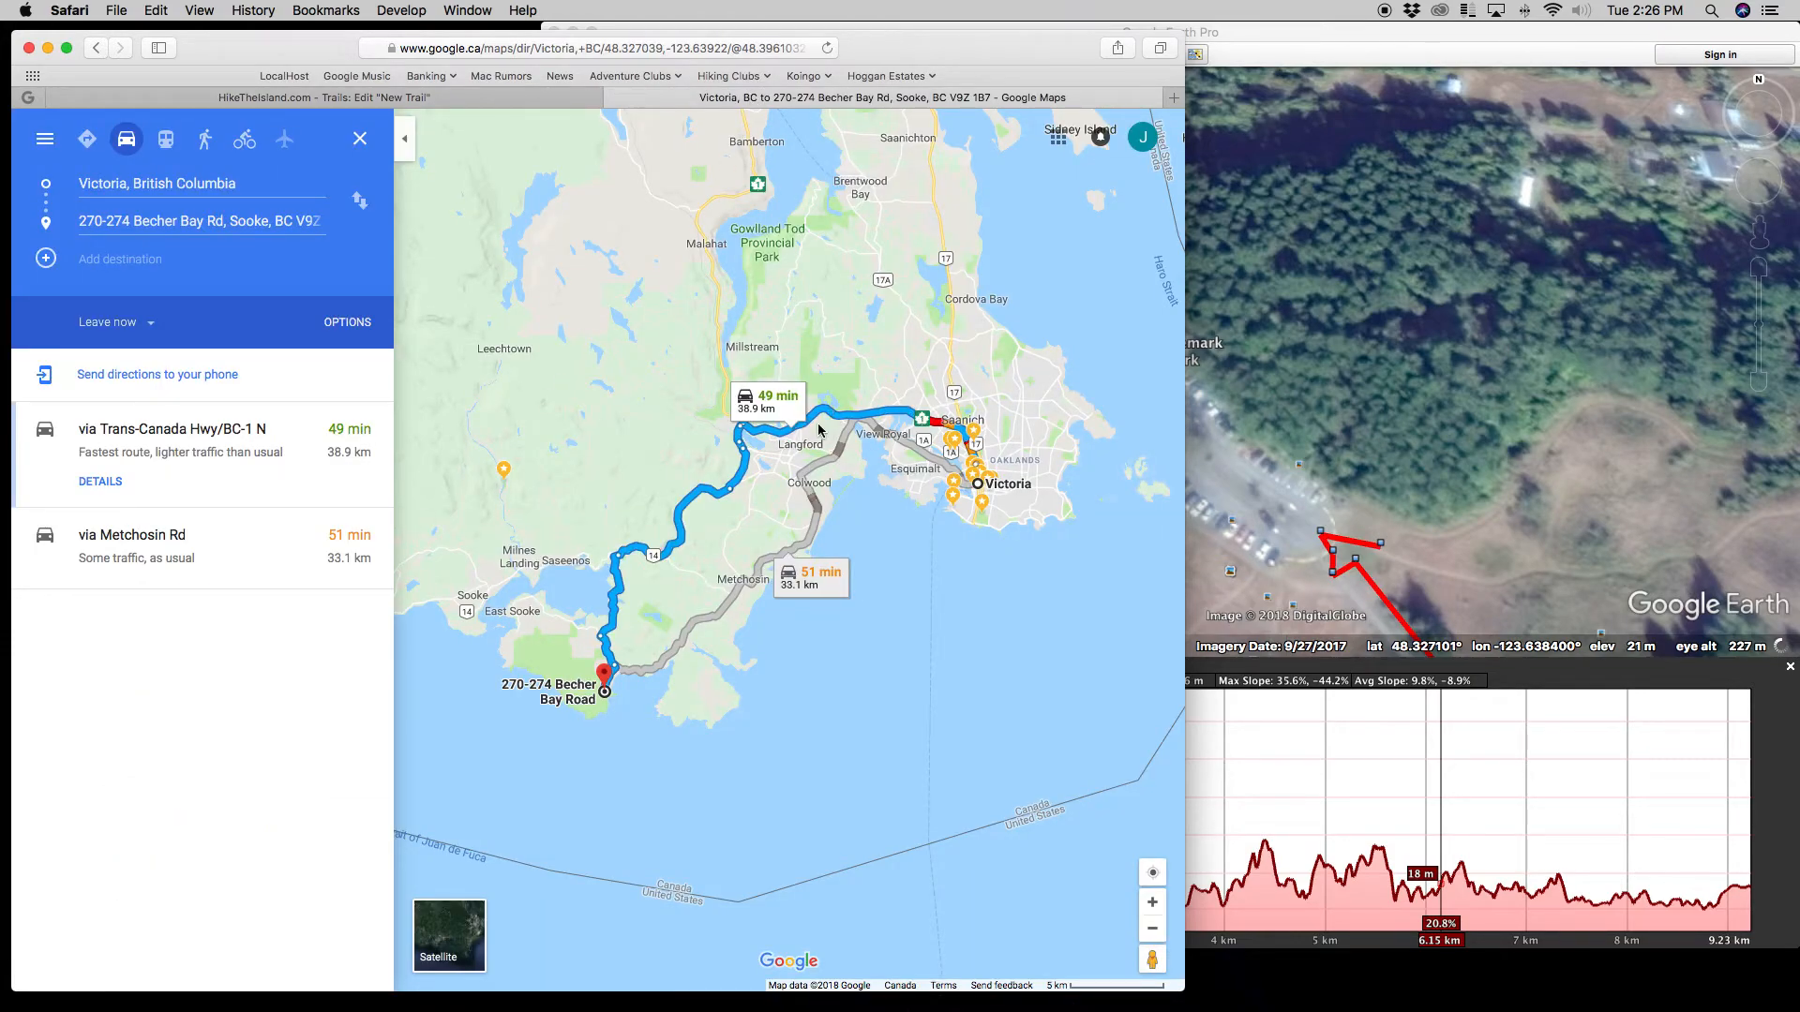
left_click(118, 328)
left_click(123, 376)
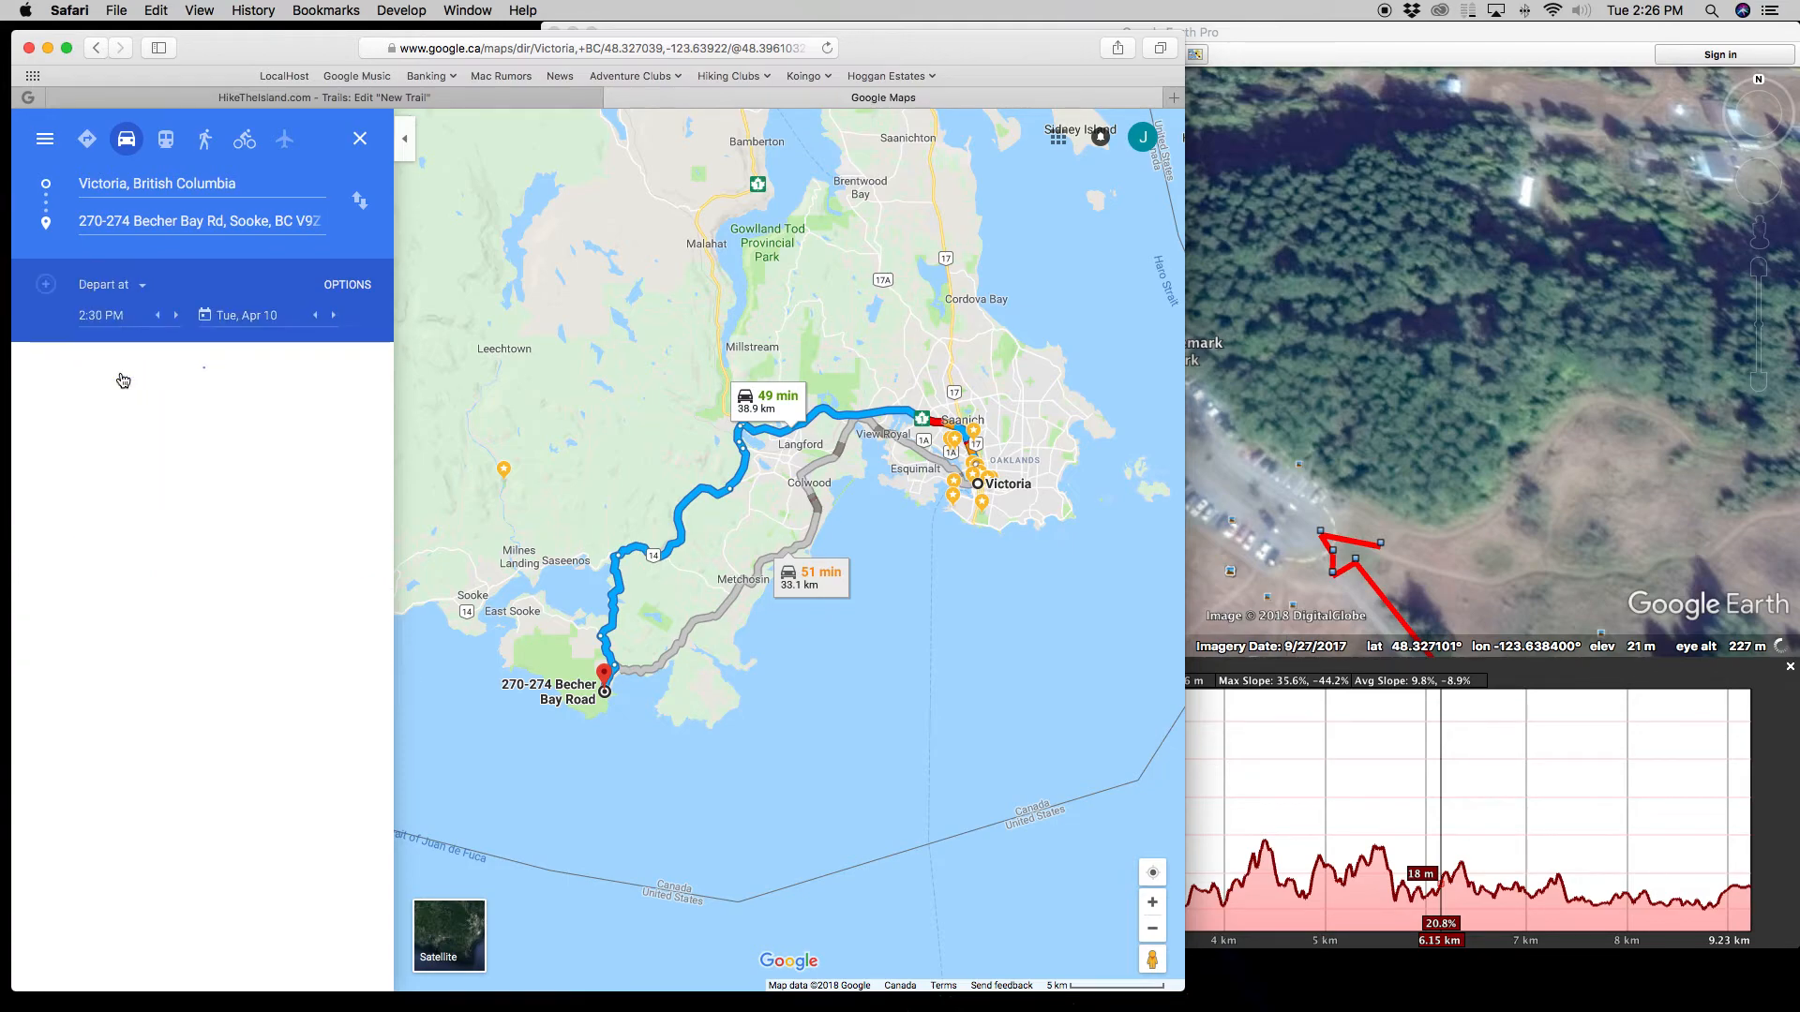
left_click(101, 315)
scroll(157, 413, "up", 10)
scroll(158, 414, "down", 2)
left_click(144, 488)
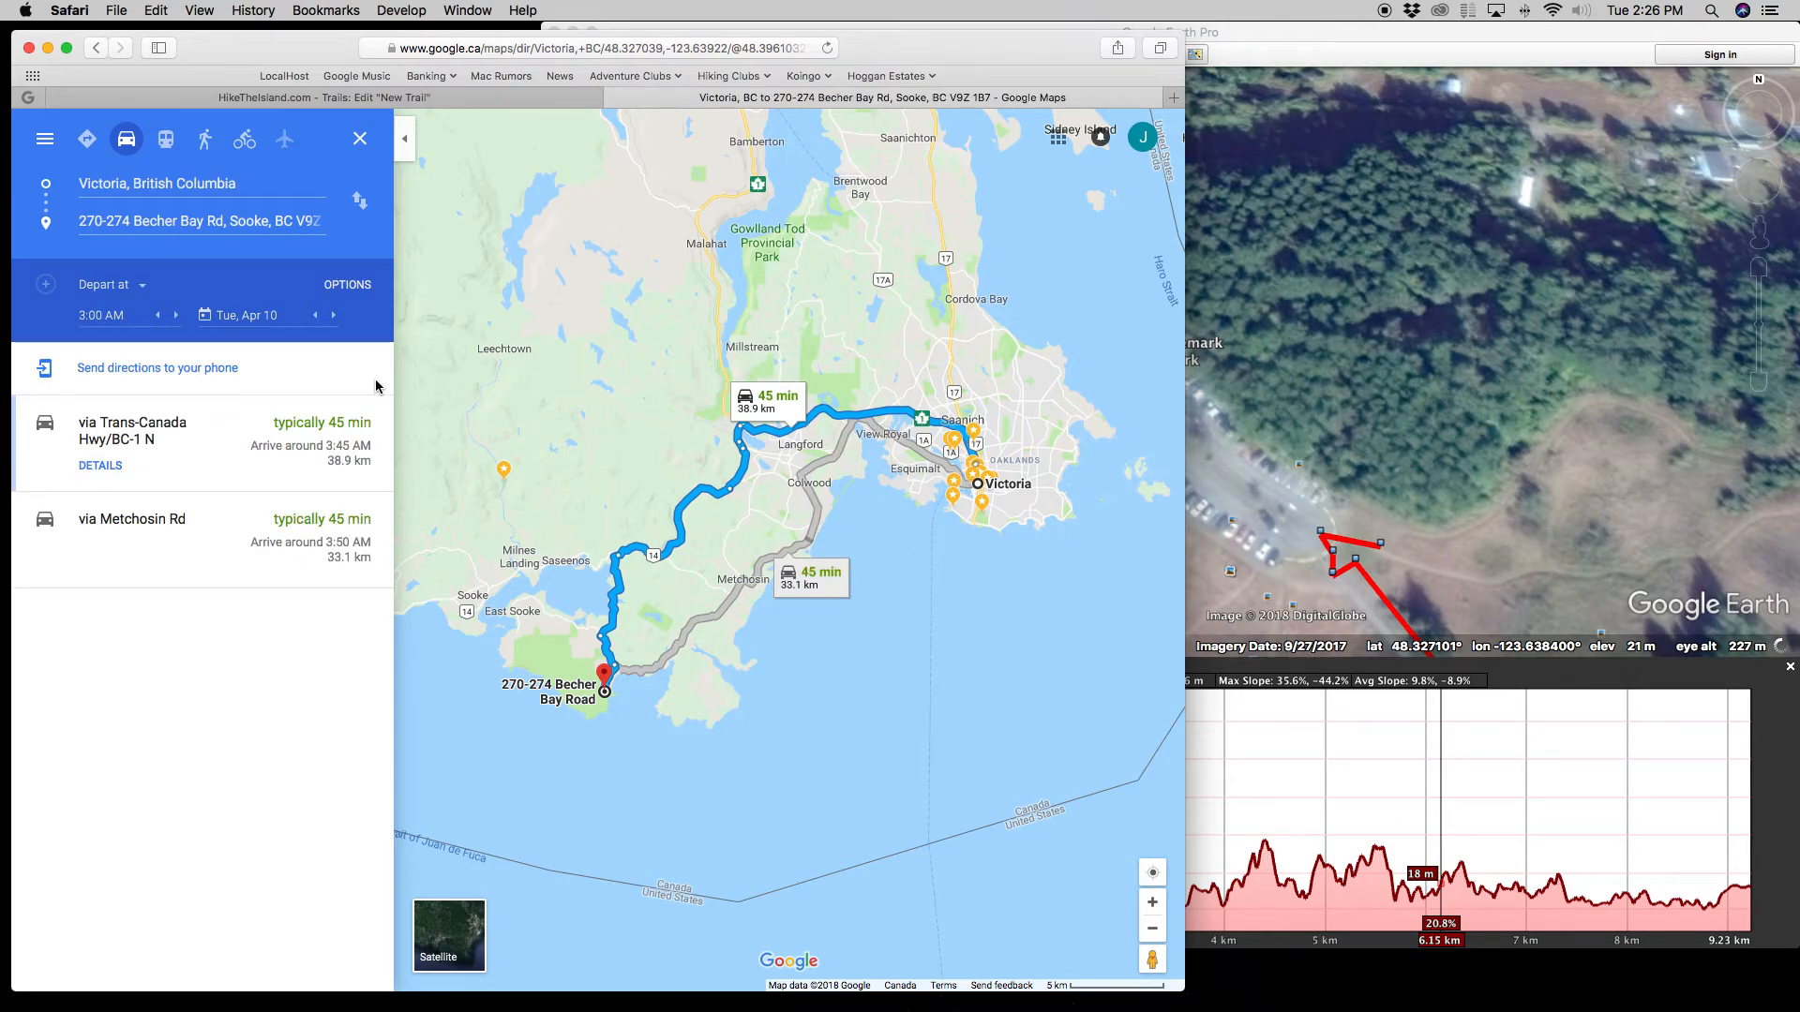
left_click(459, 99)
type("45")
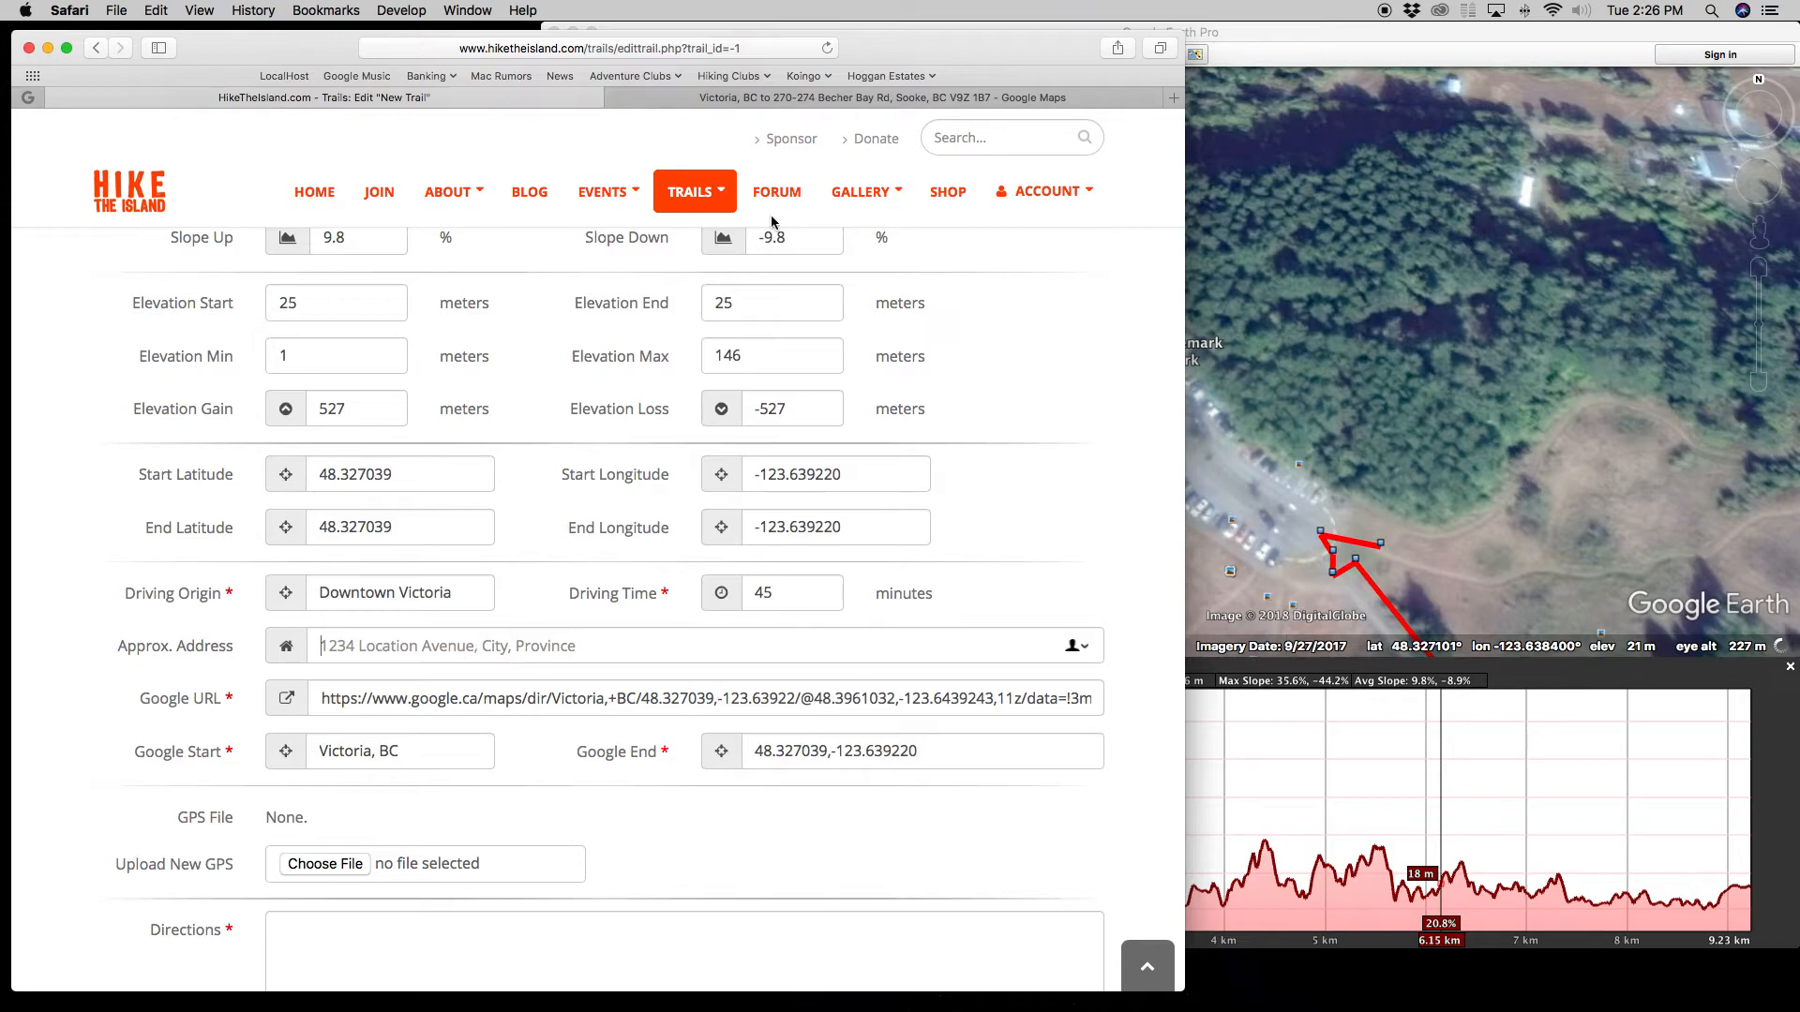
Step: Copy the destination address from the Google Maps directions into the trail form's Approx. Address
left_click(773, 98)
left_click_drag(696, 615, 863, 475)
scroll(760, 612, "up", 5)
left_click_drag(782, 384, 837, 666)
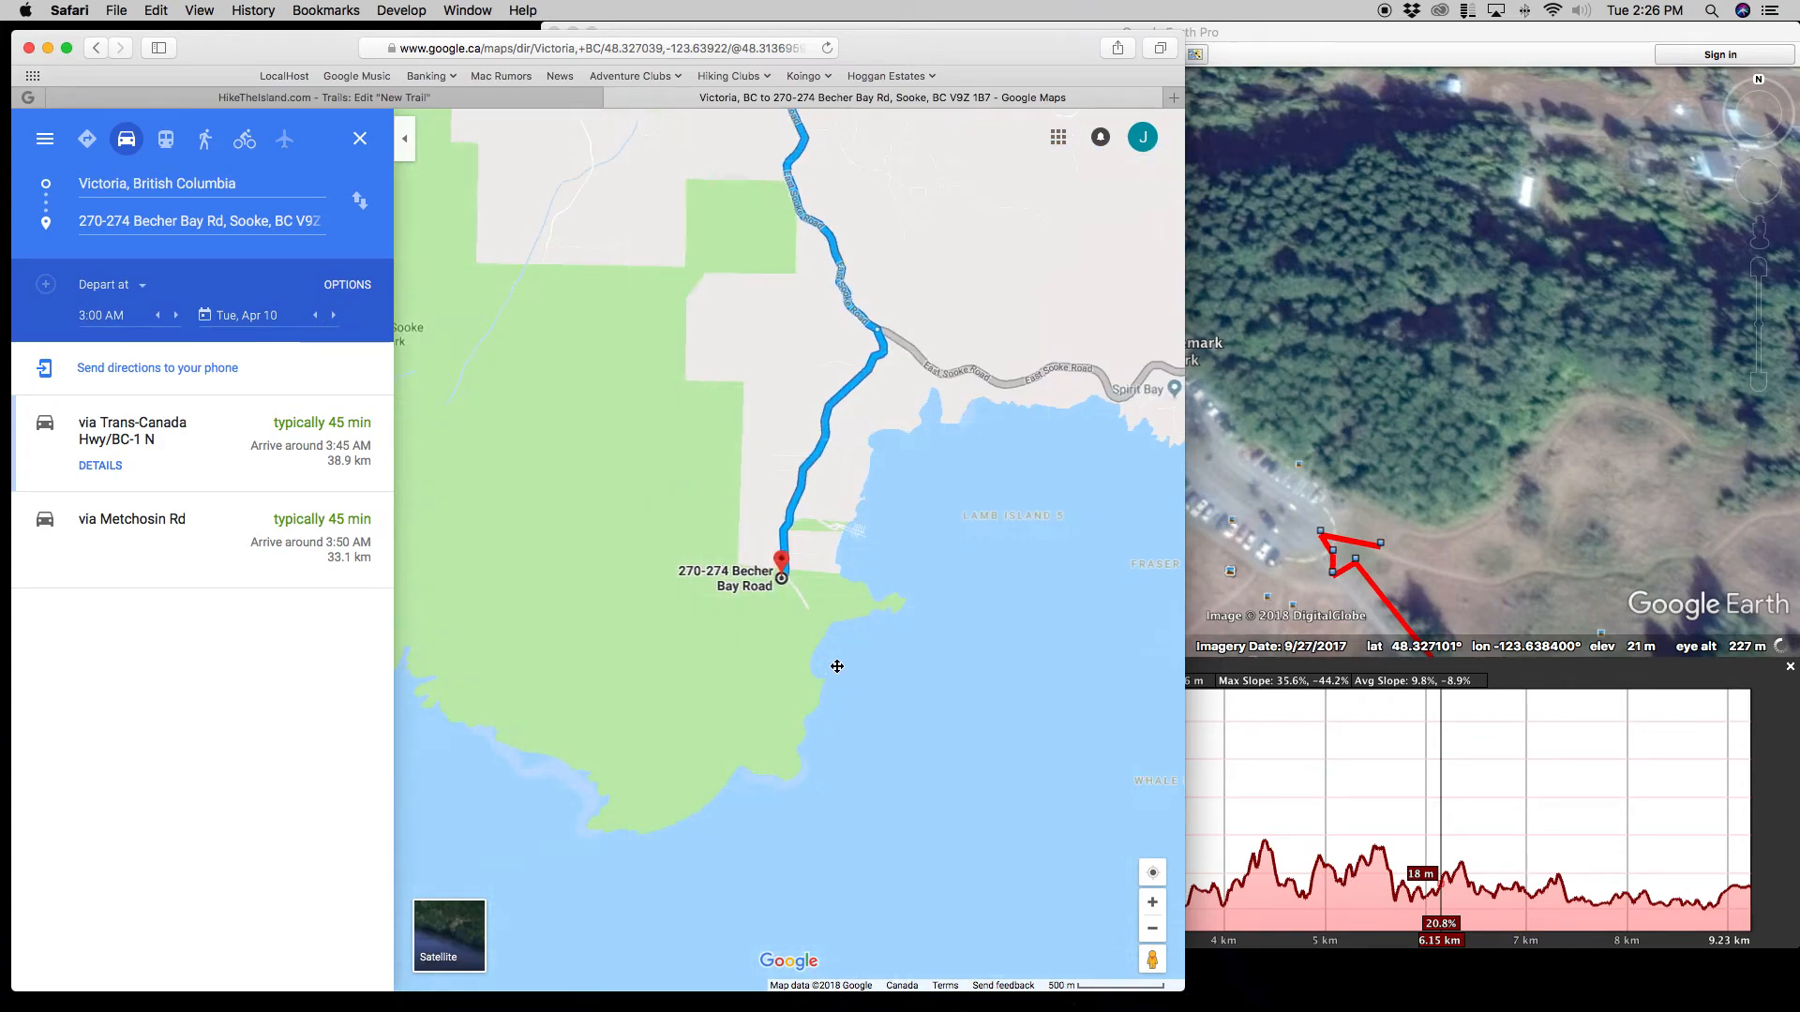
scroll(750, 586, "up", 5)
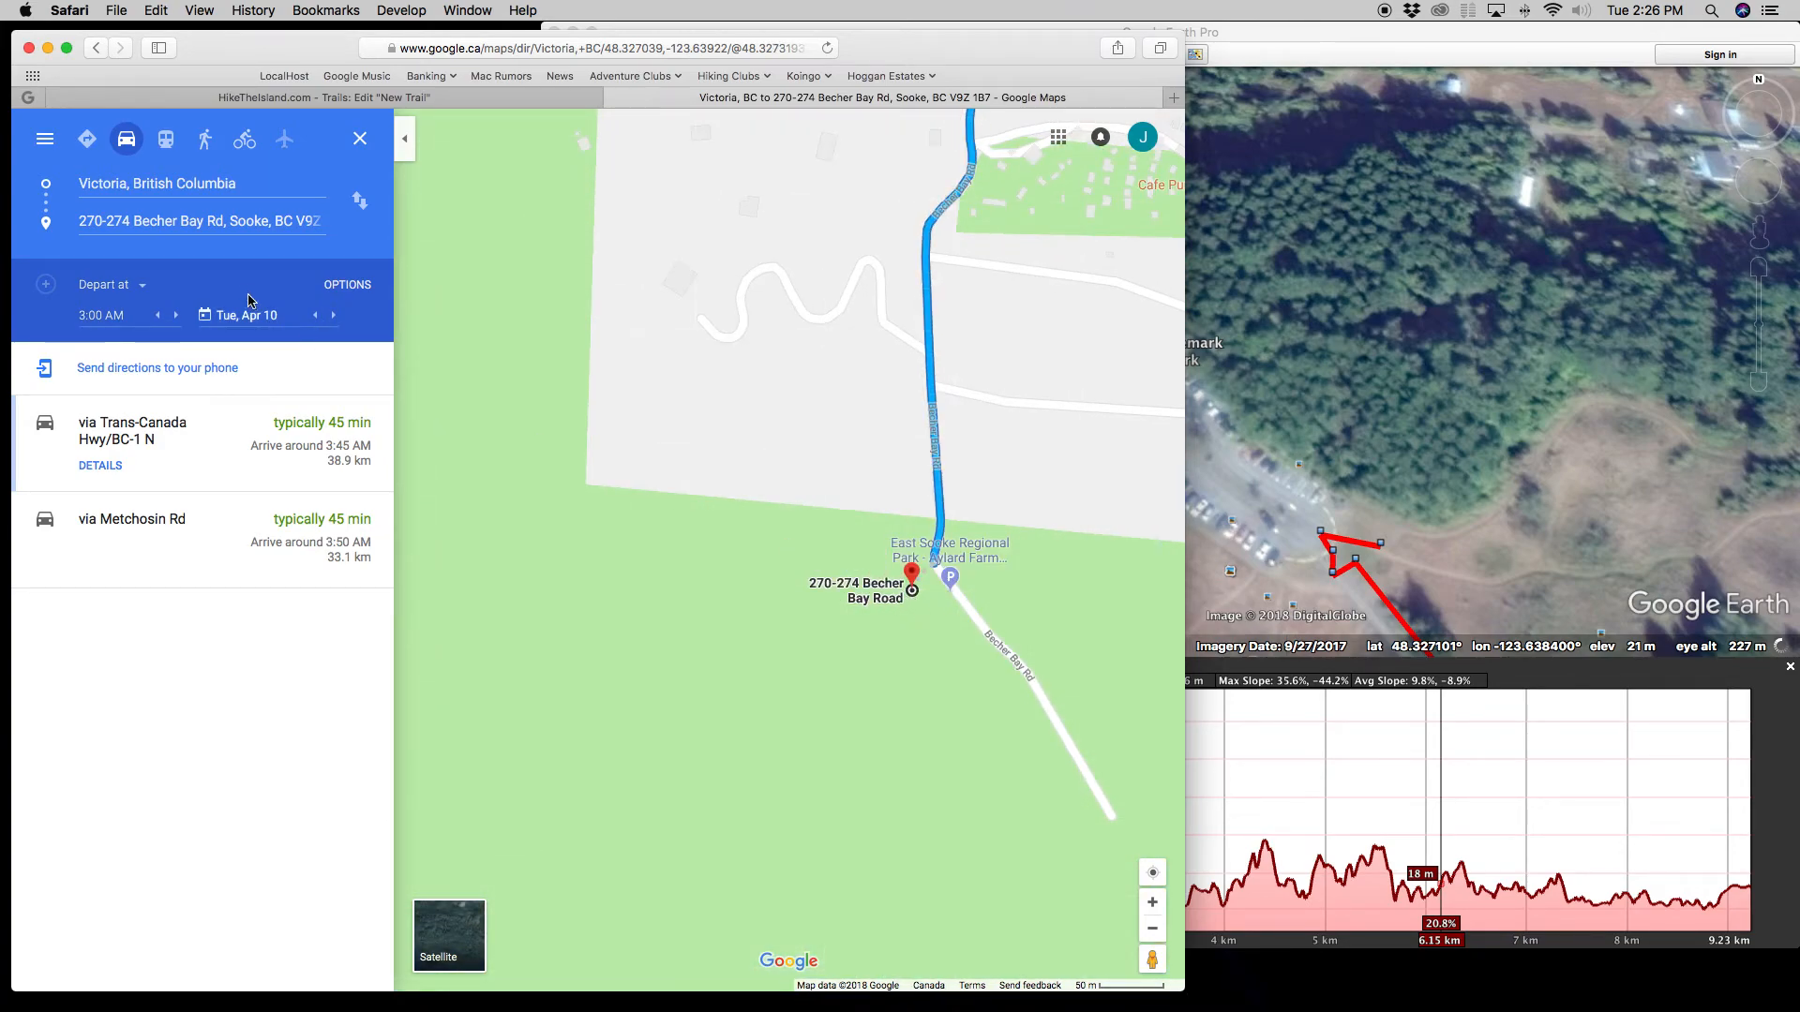
left_click(216, 217)
key("super+c")
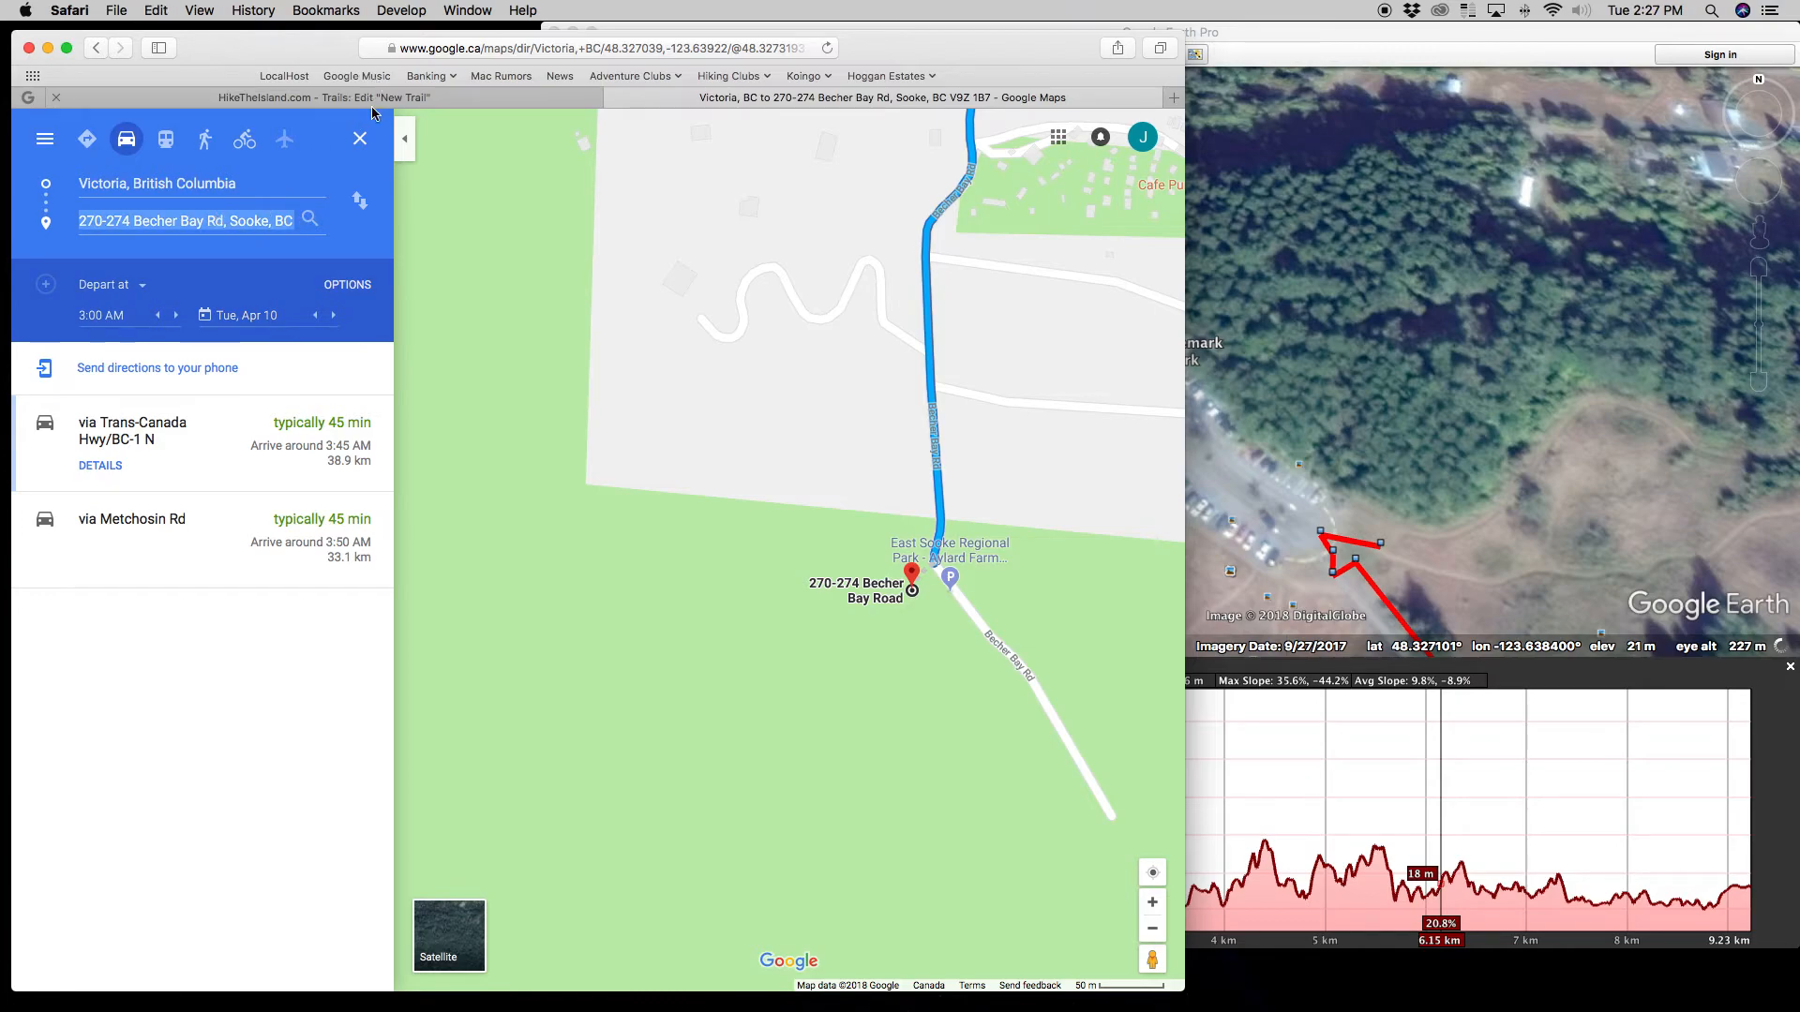
left_click(371, 98)
left_click(339, 647)
key("super+v")
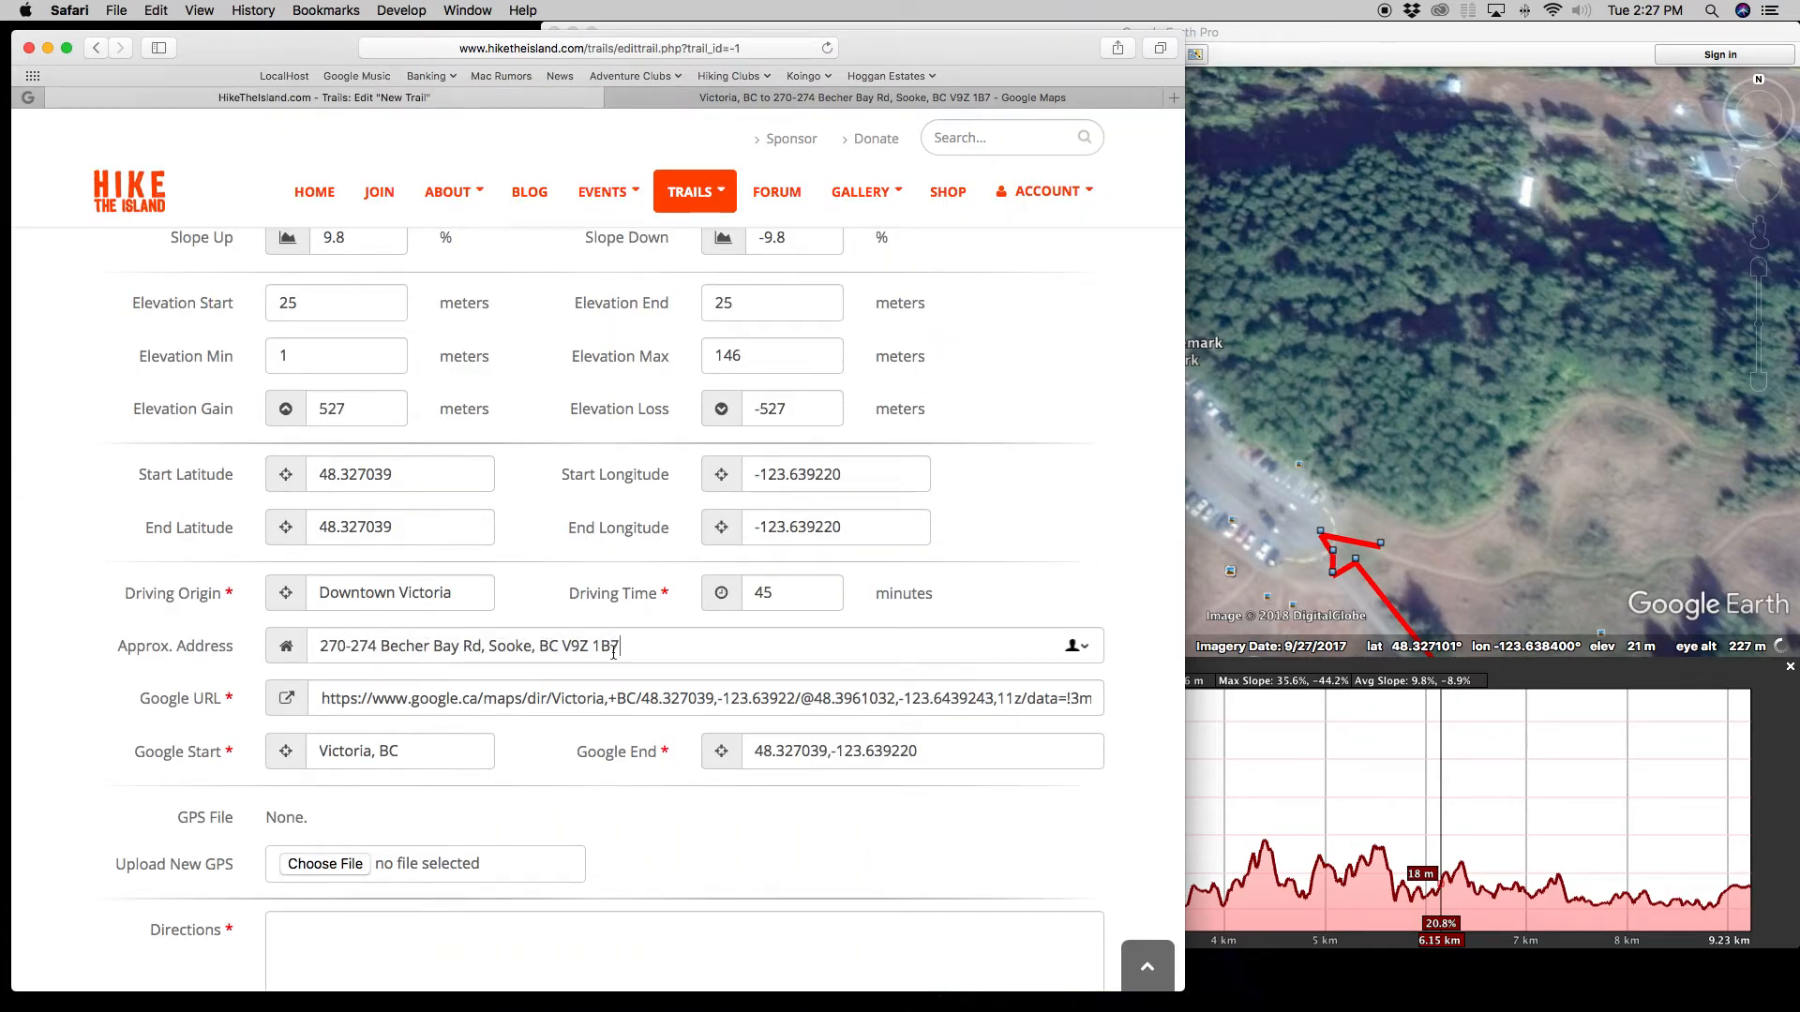
Step: Shorten the approximate address by removing its postal code and reducing the street number range to a single number
left_click_drag(650, 642, 406, 643)
left_click_drag(401, 643, 408, 643)
left_click_drag(562, 647, 620, 647)
key("BackSpace")
left_click_drag(357, 649, 287, 647)
type("2")
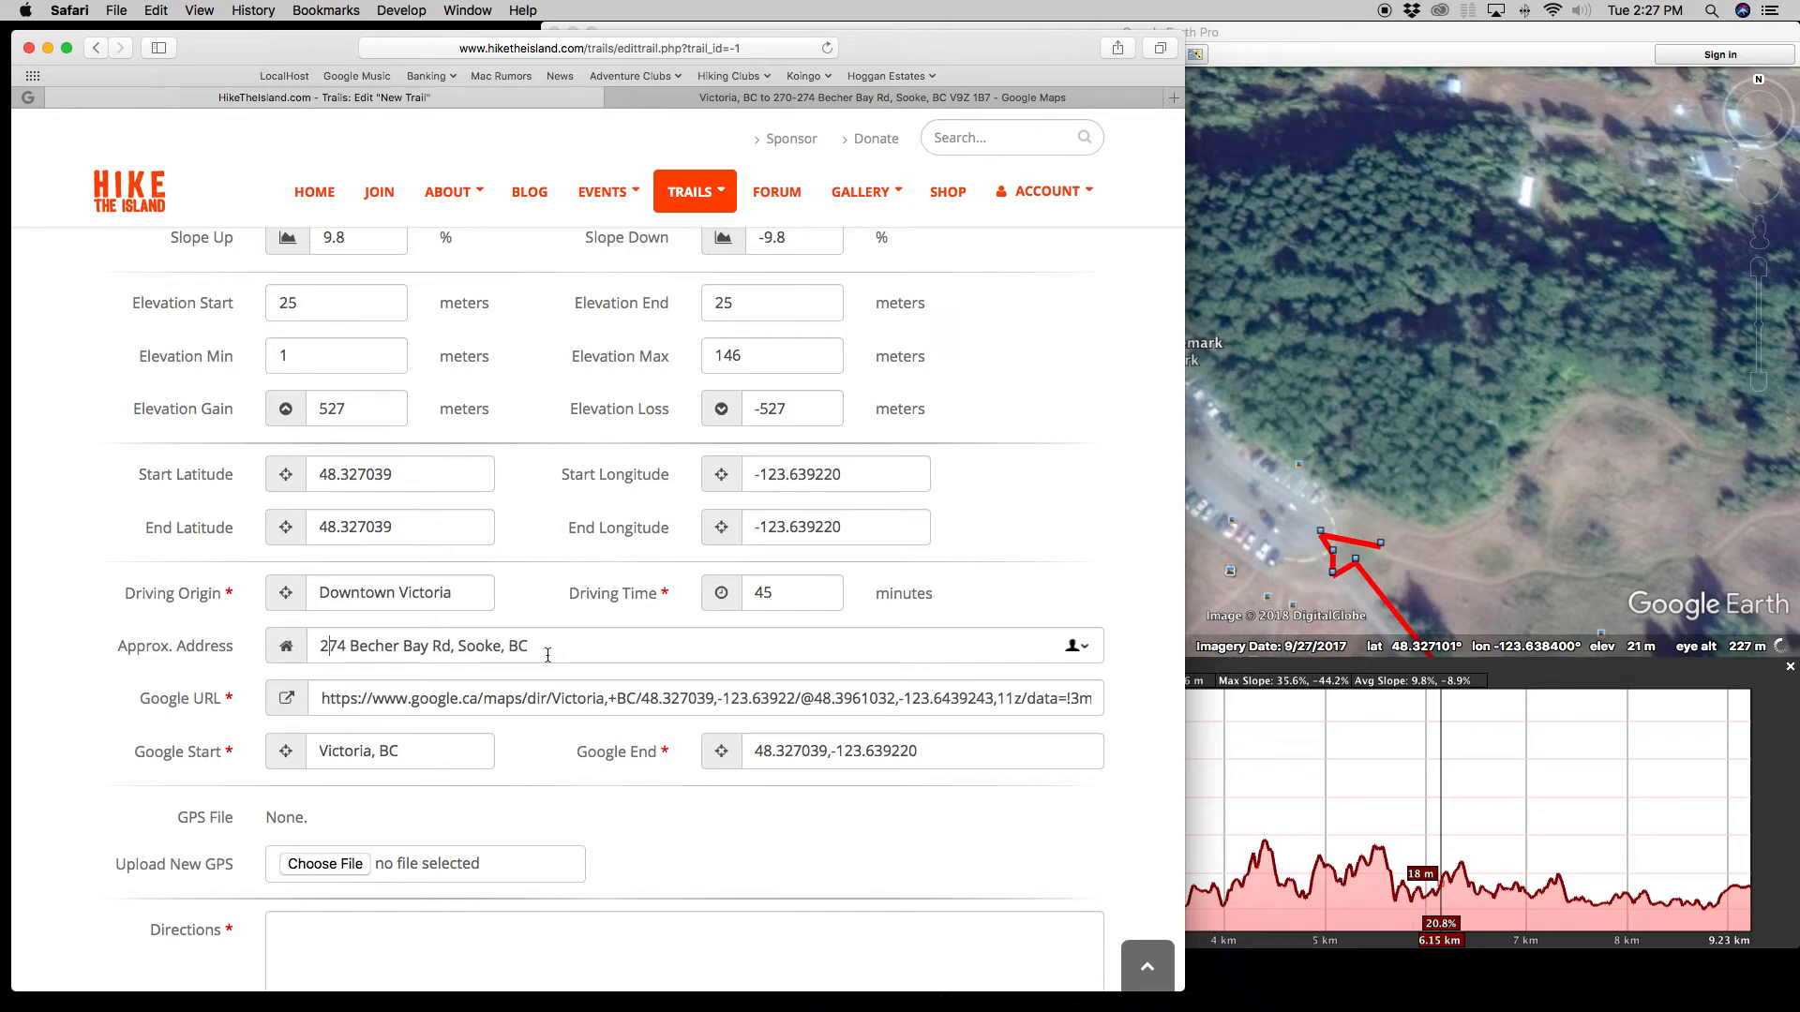
Step: Clear the whole approximate address from the trail form
left_click(534, 602)
left_click_drag(351, 647, 307, 643)
left_click(441, 646)
left_click(541, 583)
left_click_drag(571, 647, 241, 635)
key("BackSpace")
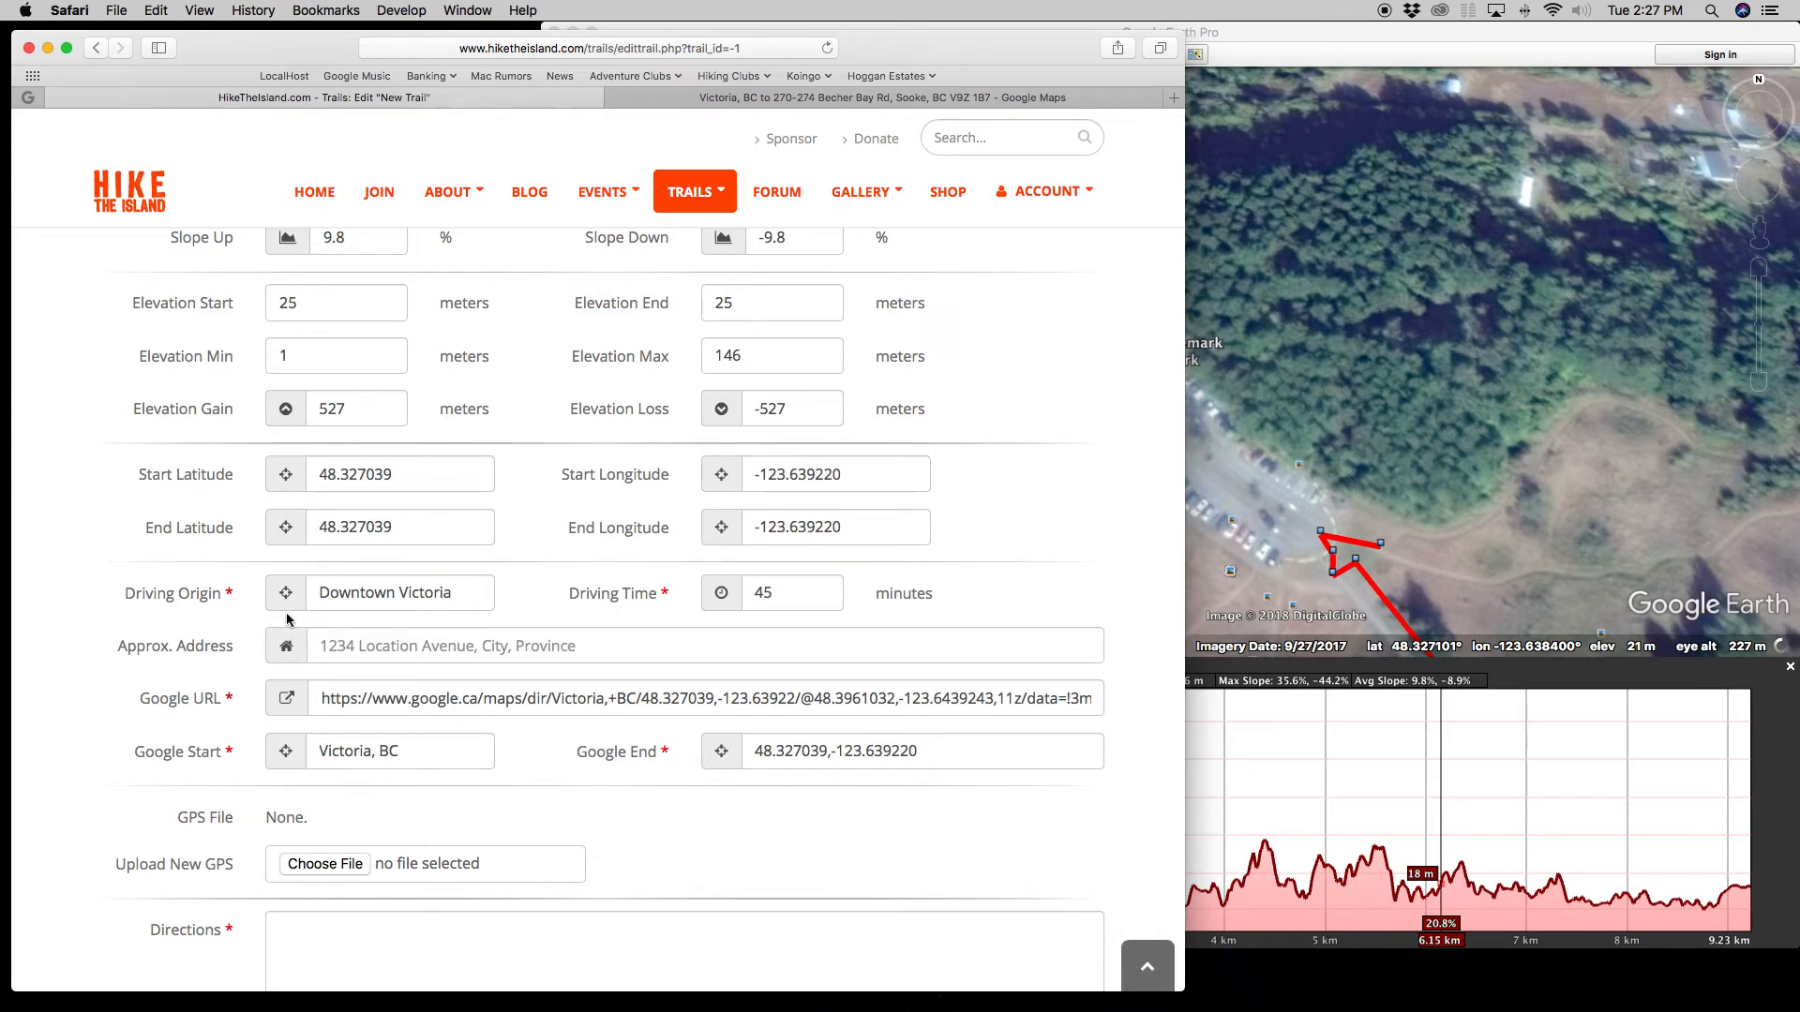
Step: Attach my map.gpx from the Desktop as the trail's new GPS file
scroll(572, 613, "down", 5)
left_click(343, 631)
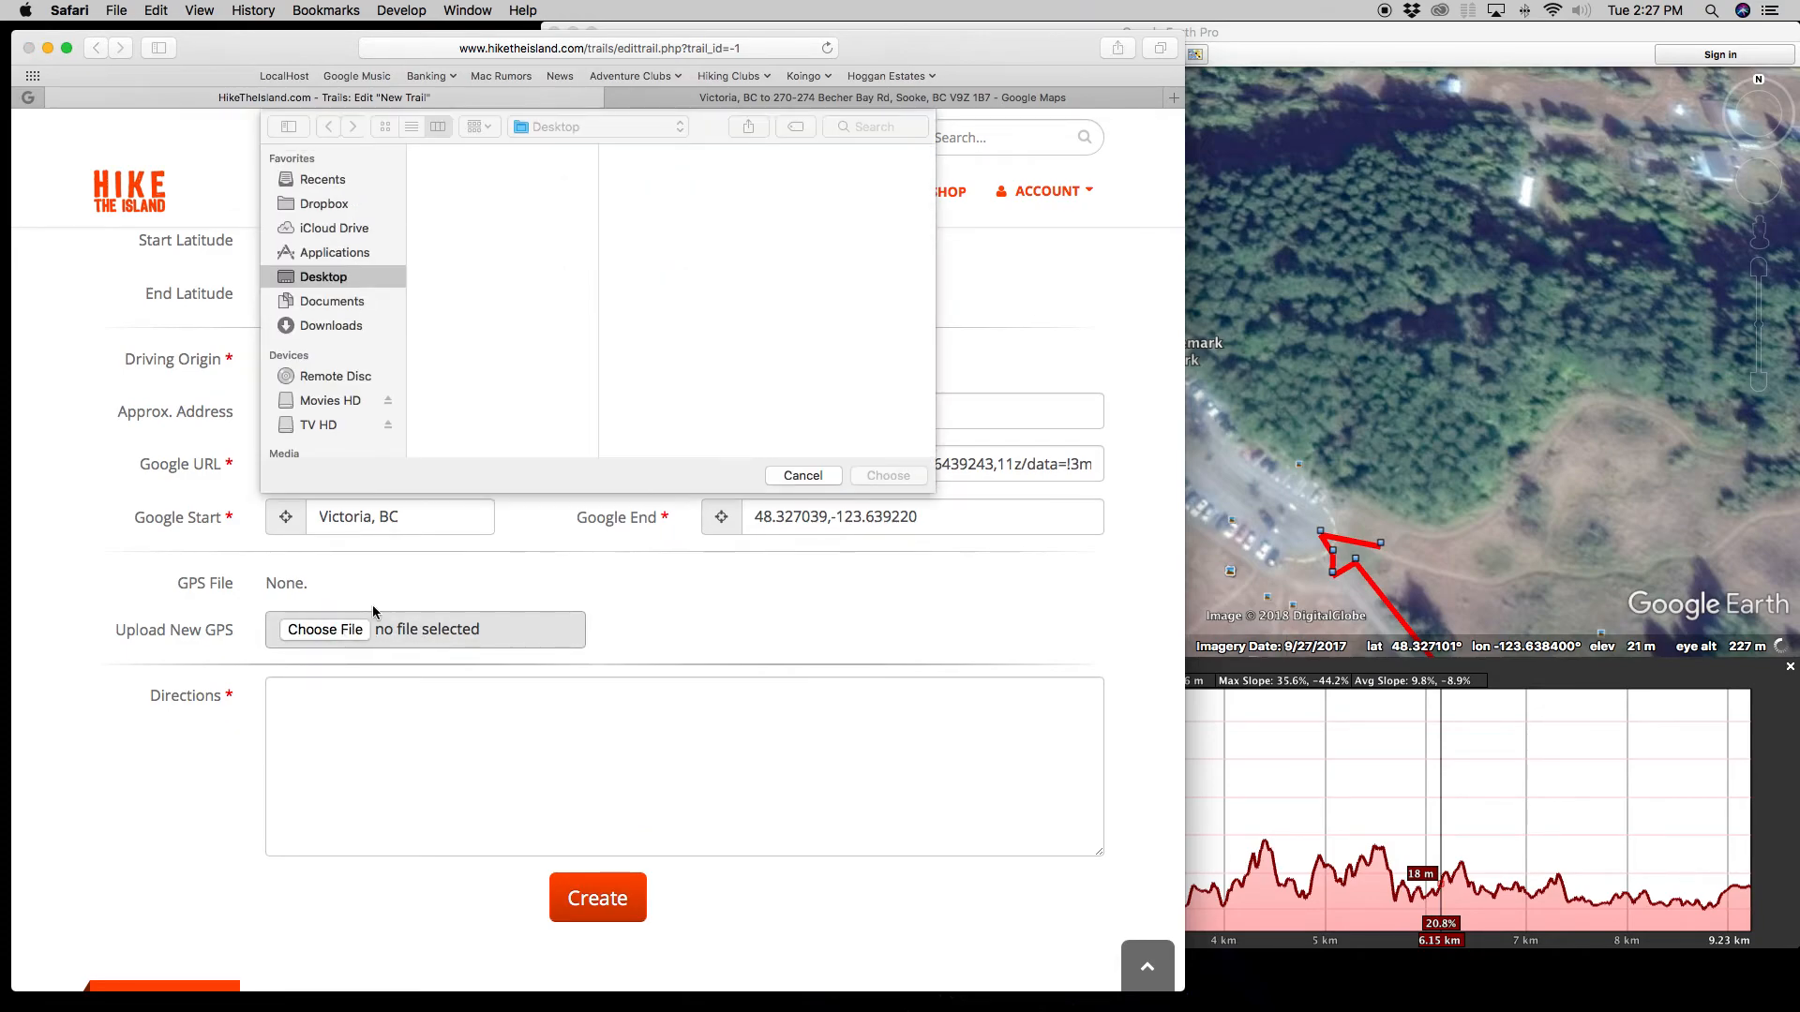
left_click(471, 206)
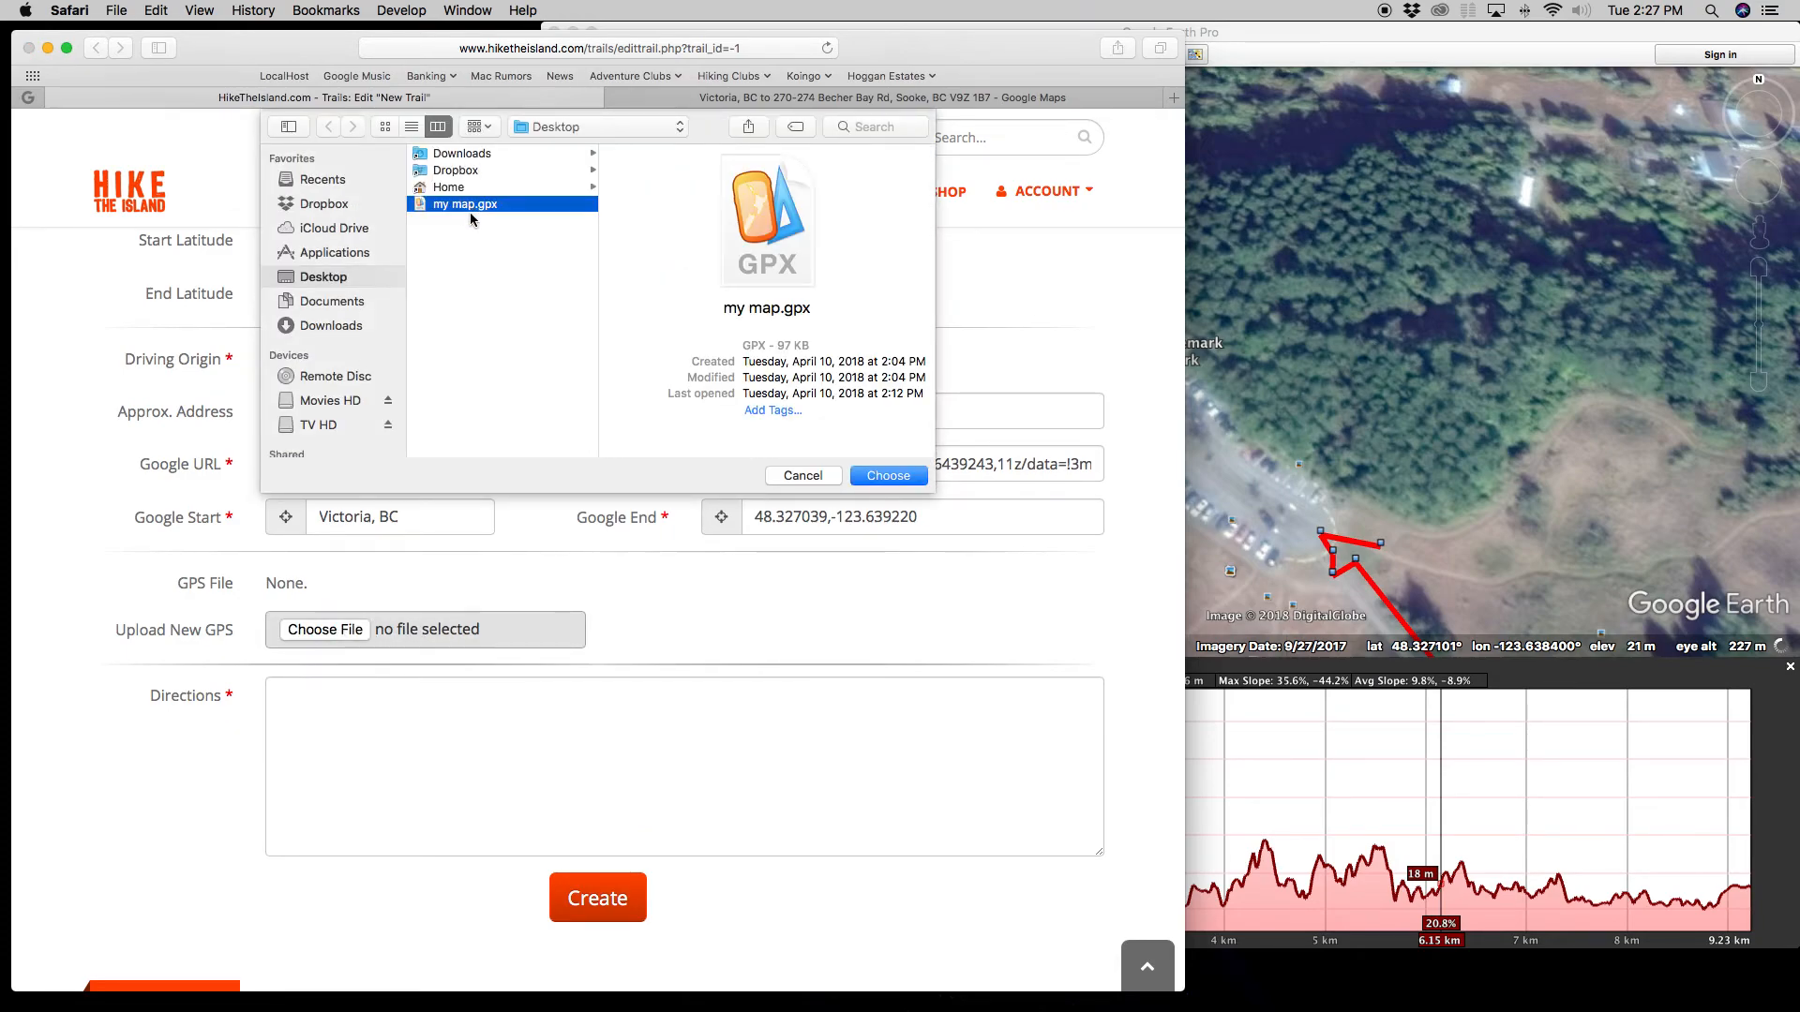
double_click(471, 207)
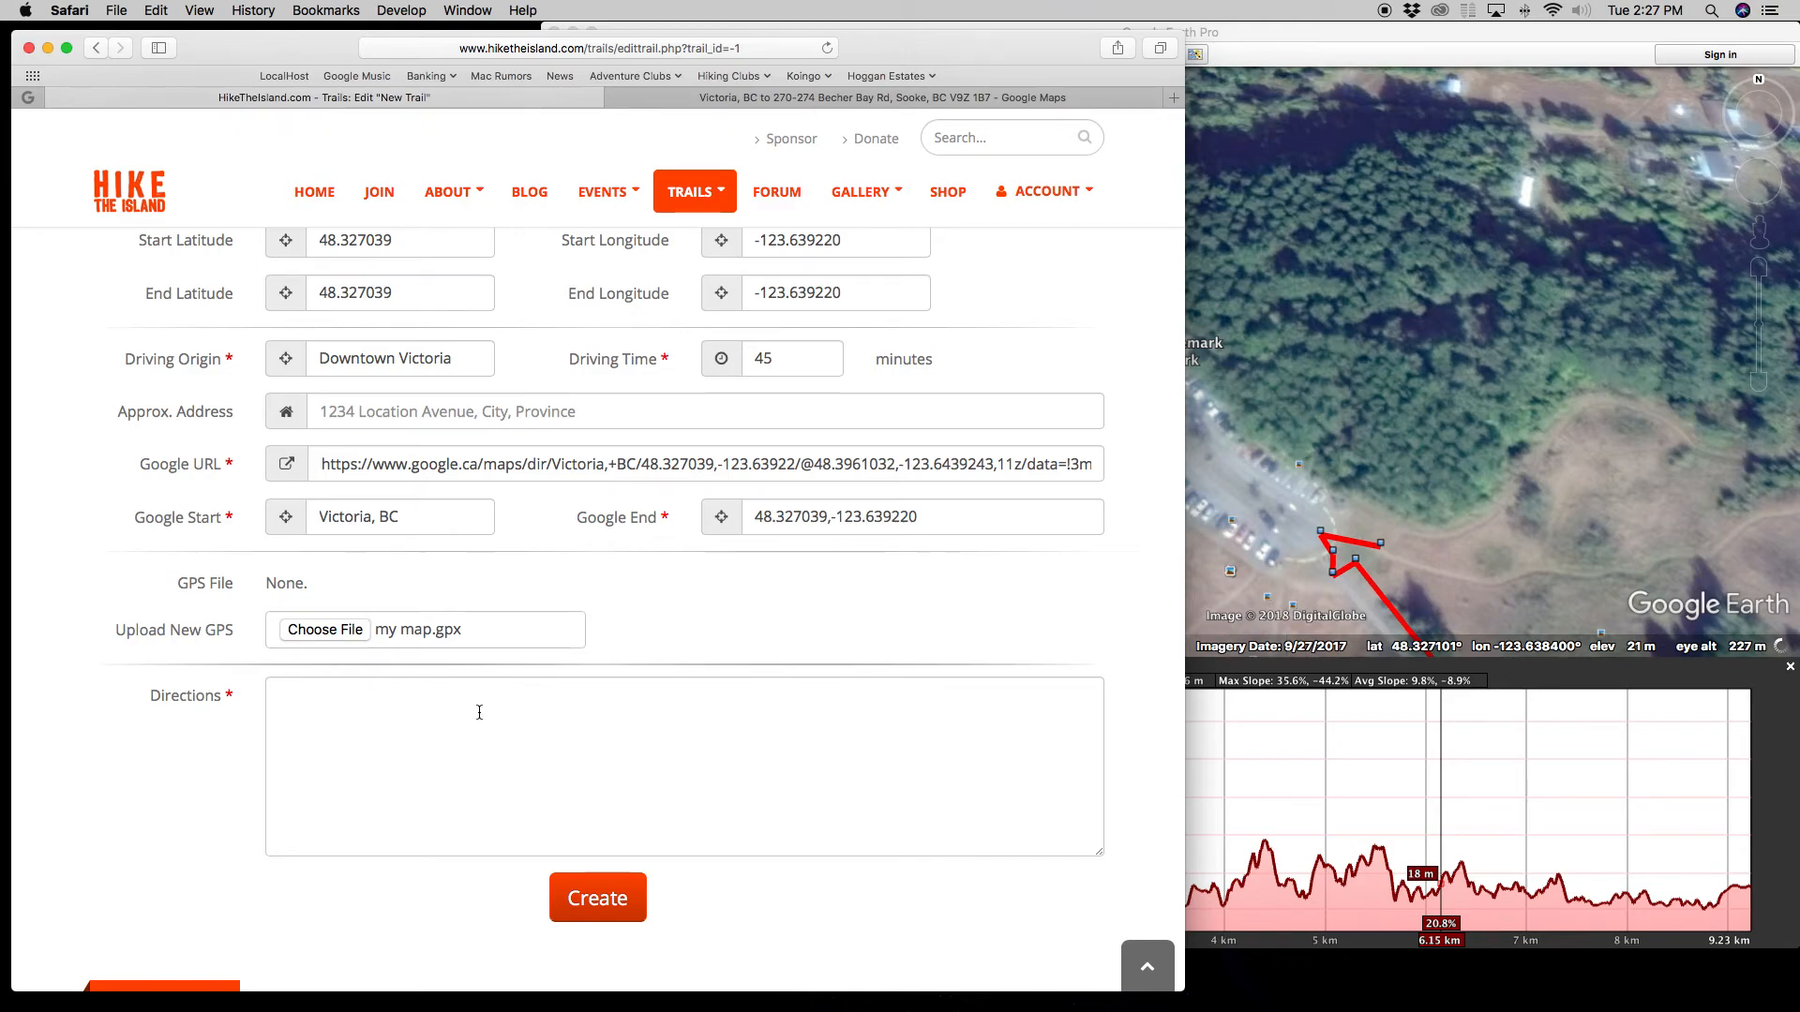
Step: Write the directions "1. Leave downtown Victoria heading west on Highway such and such" and "2. take LEFT at alskjdaslkjdasdk" on separate lines
left_click(525, 828)
type("1. W")
key("BackSpace")
type("Leave downtown Victoria head")
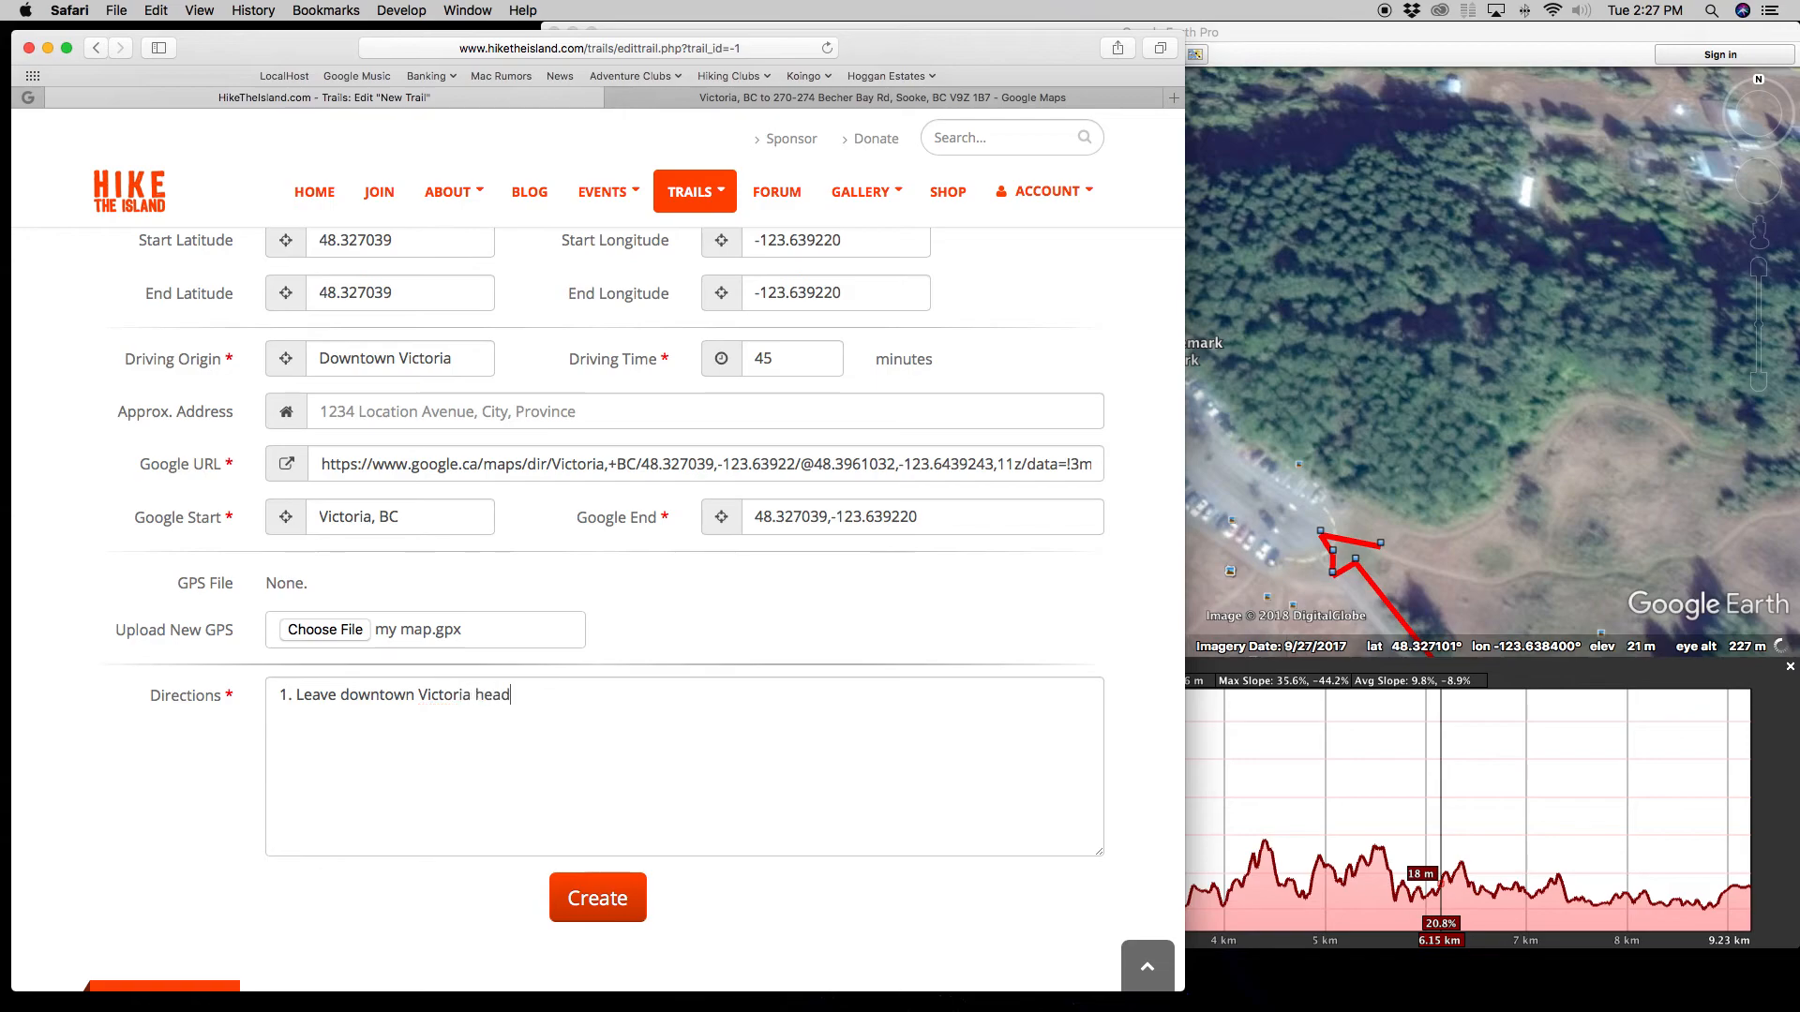
type("Highway such and such")
key("Return")
type("2.")
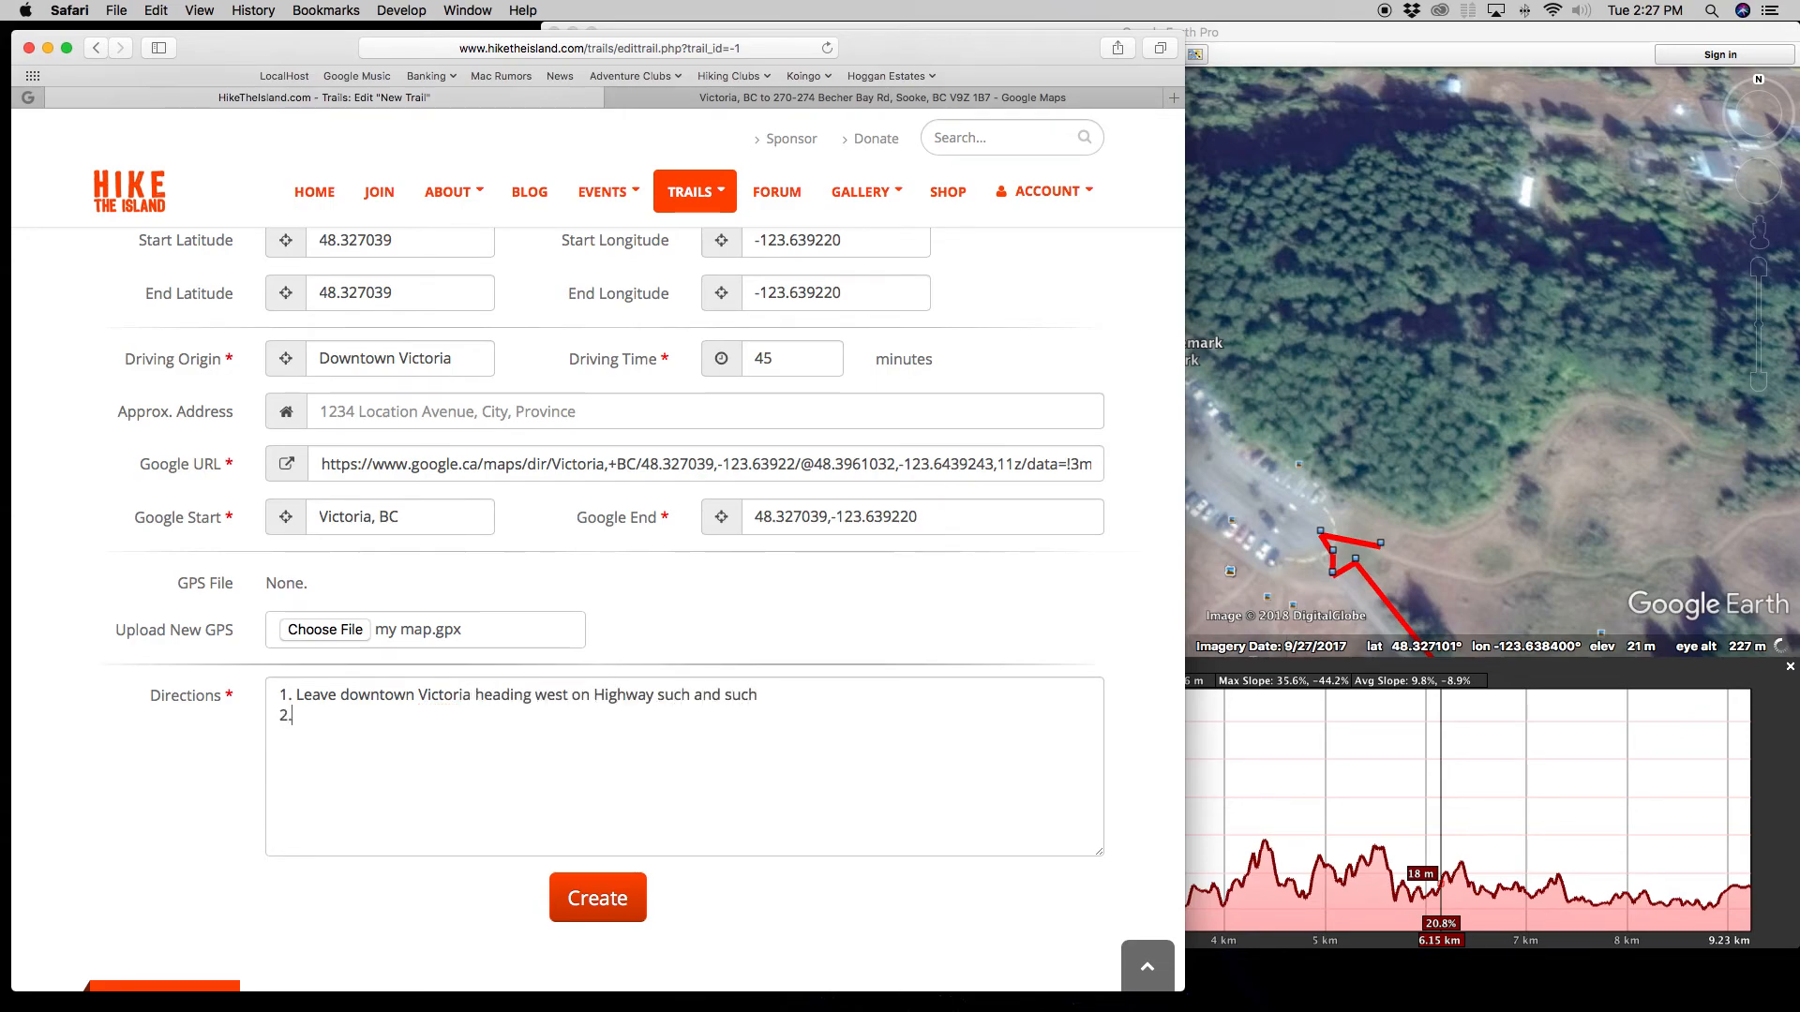
type(" take LEFT at alskjdaslkjdasdk")
key("Return")
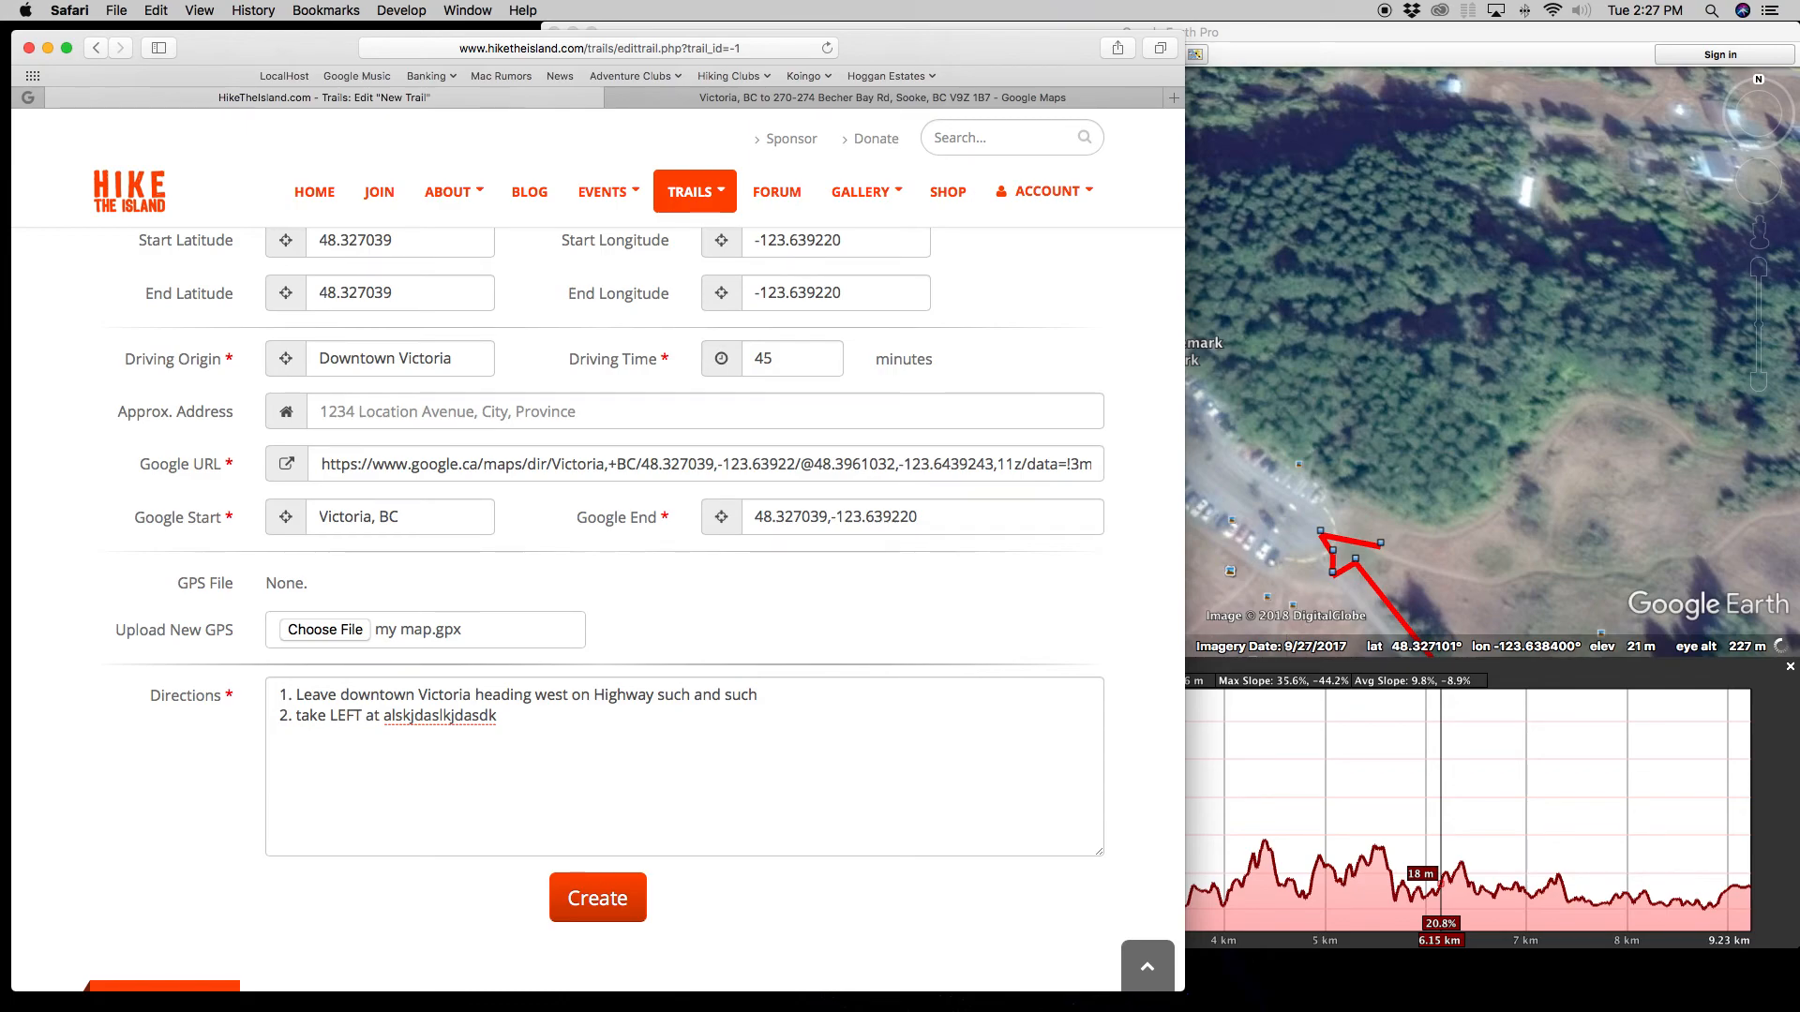
Step: Create the trail and open the photo upload page from its trail view
left_click(625, 901)
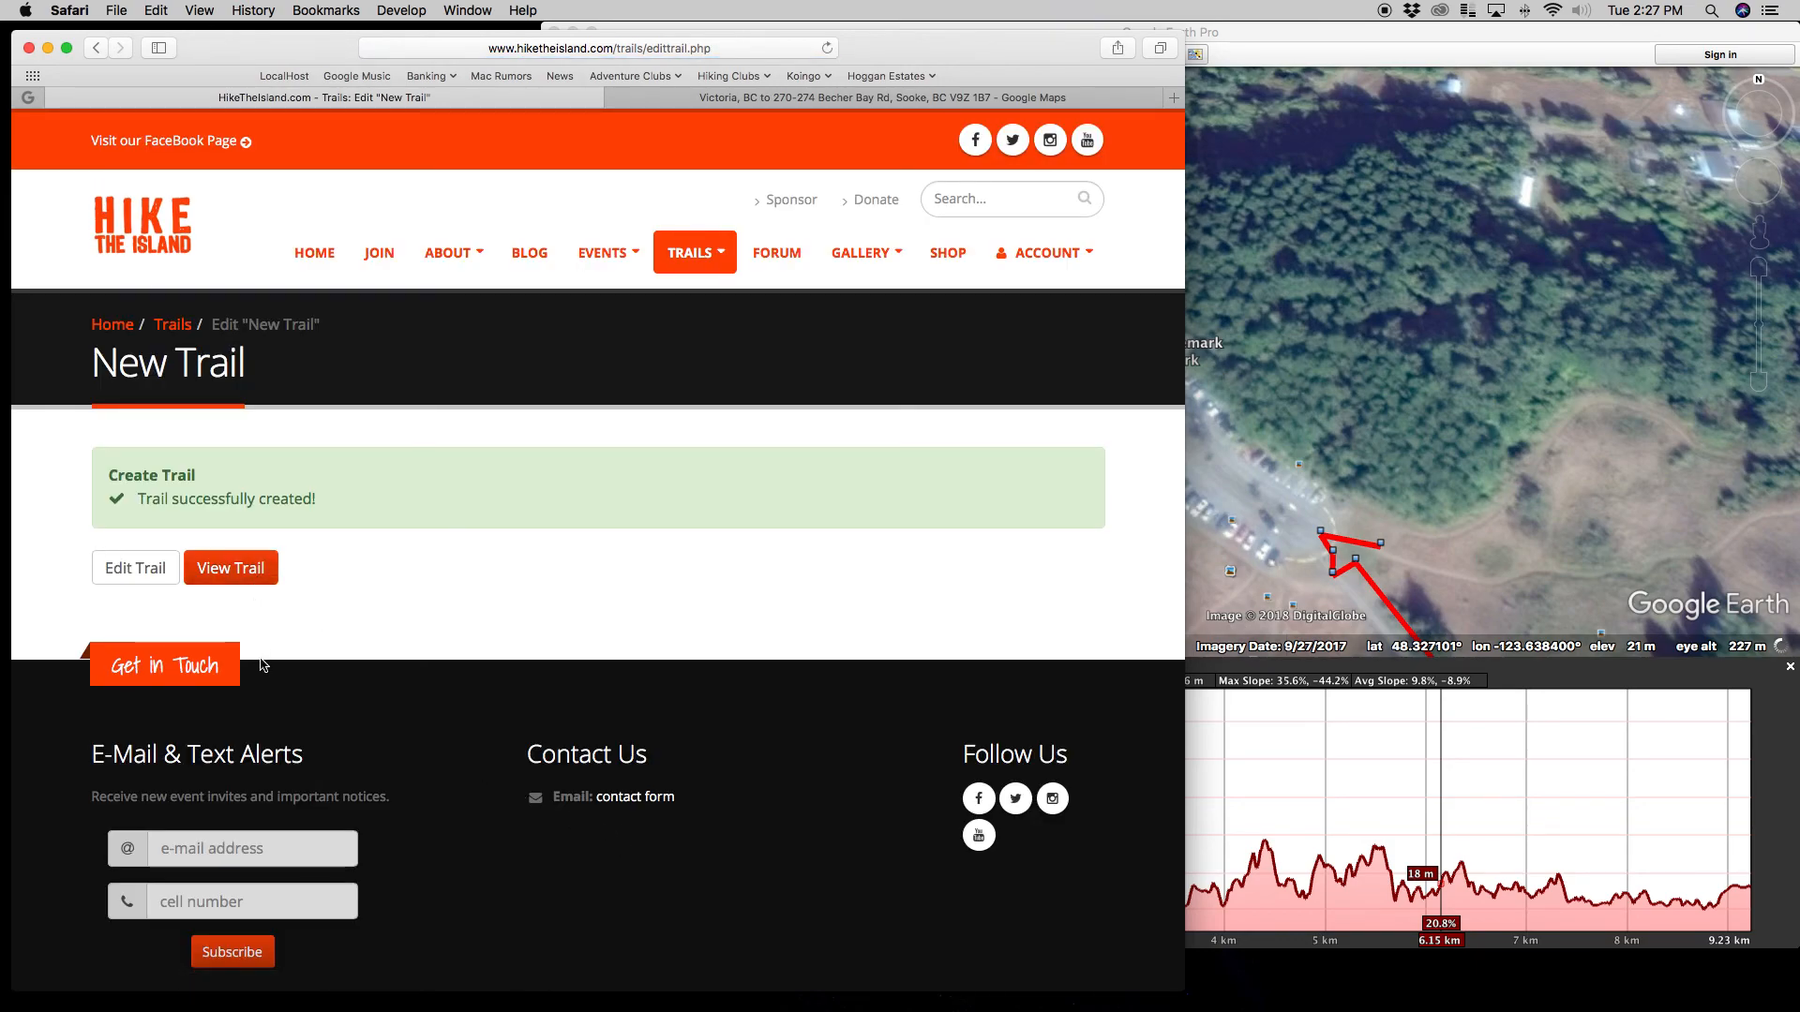
left_click(250, 581)
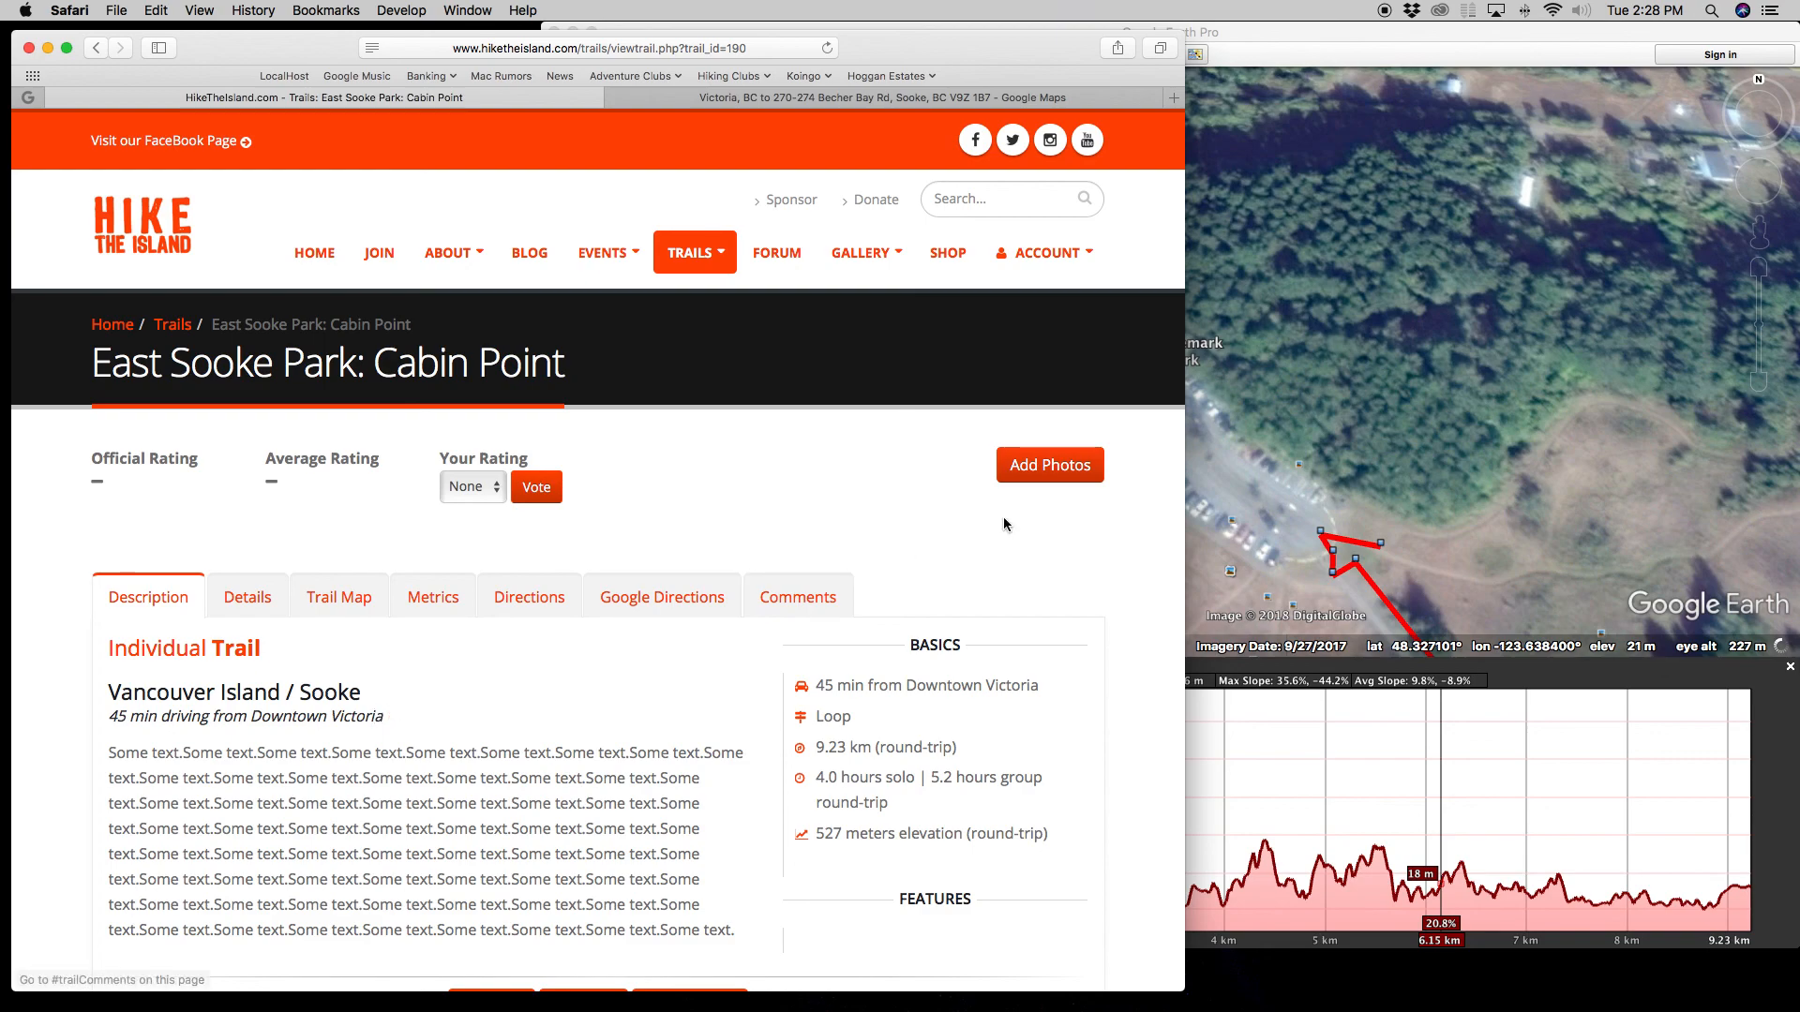
left_click(1071, 476)
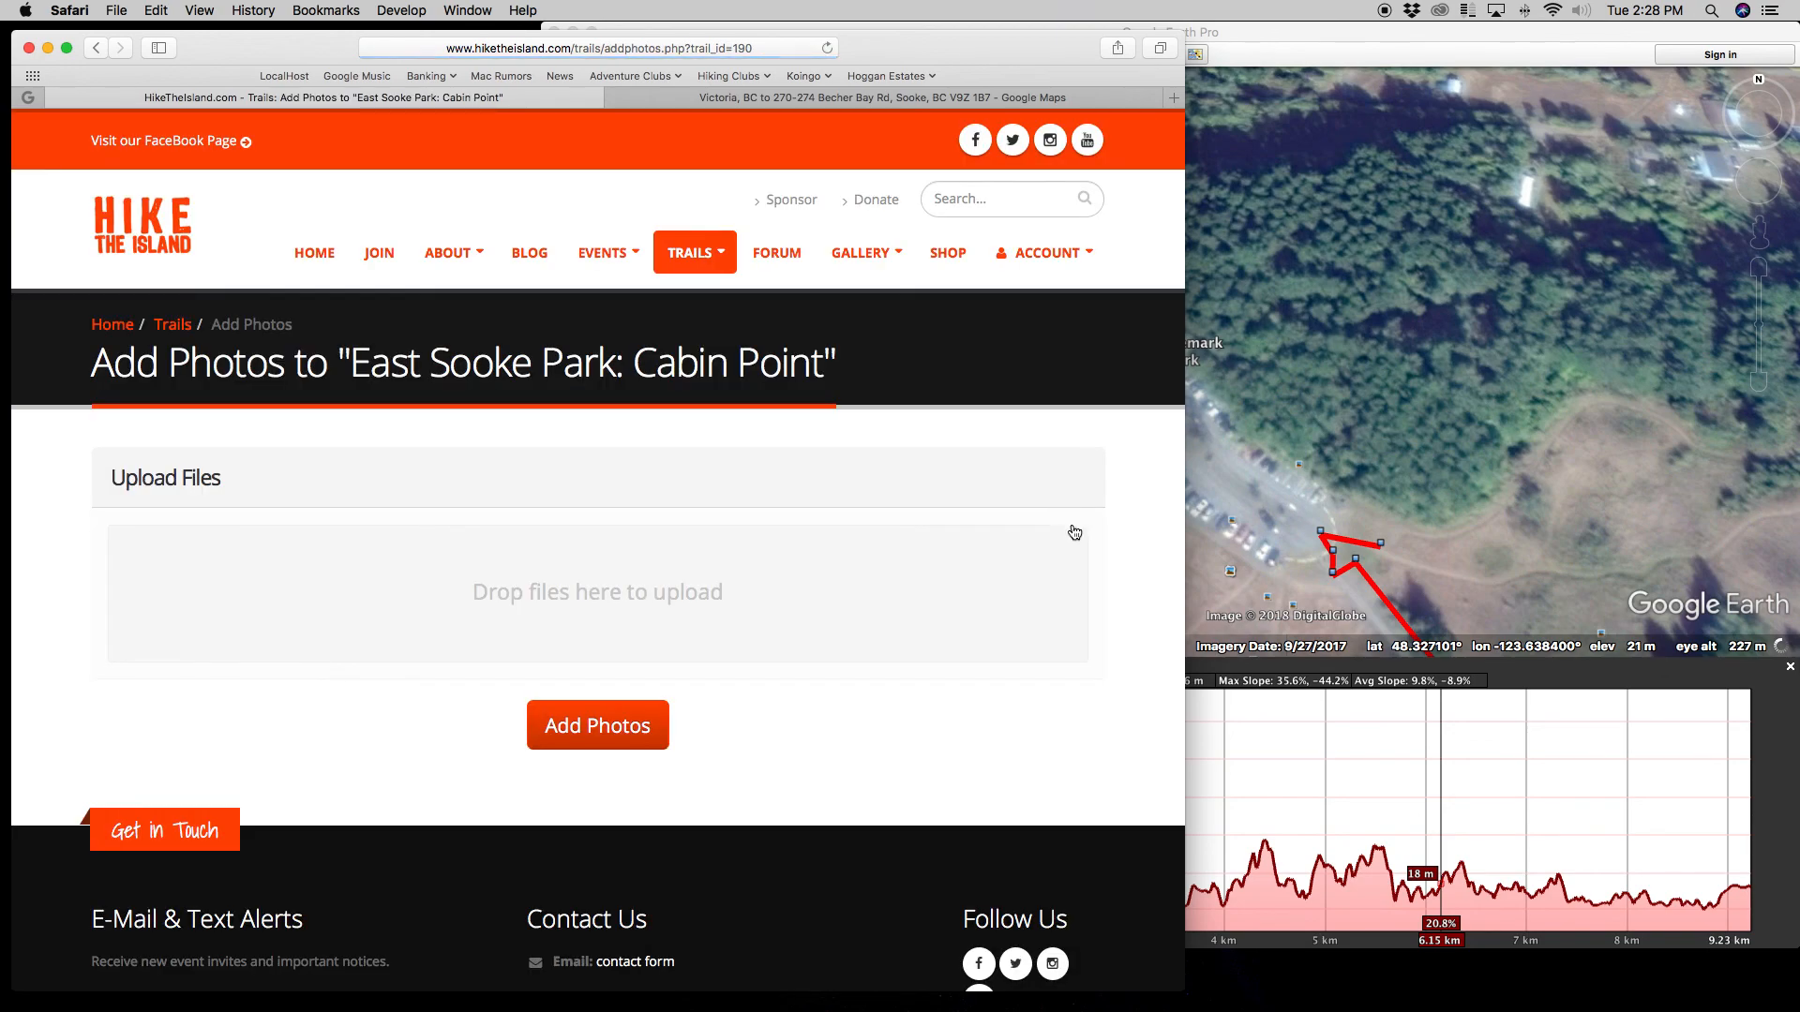